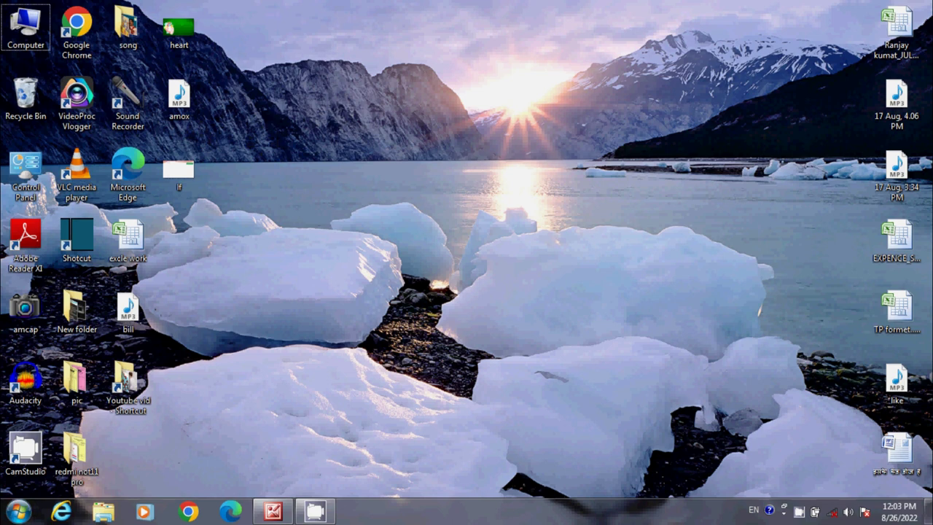
# Launch Microsoft Office Word 2007 from the Start menu's All Programs list
pyautogui.click(18, 510)
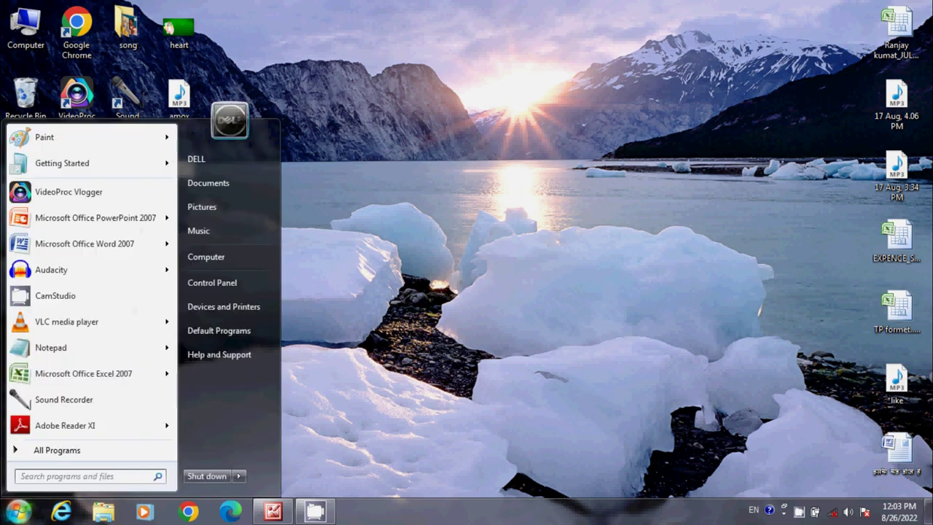
pyautogui.click(57, 450)
pyautogui.click(149, 365)
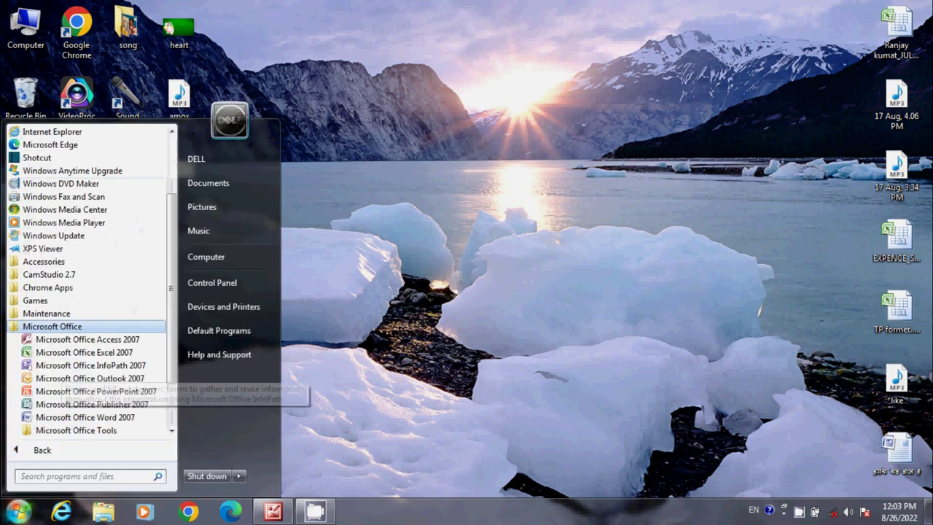
pyautogui.click(138, 417)
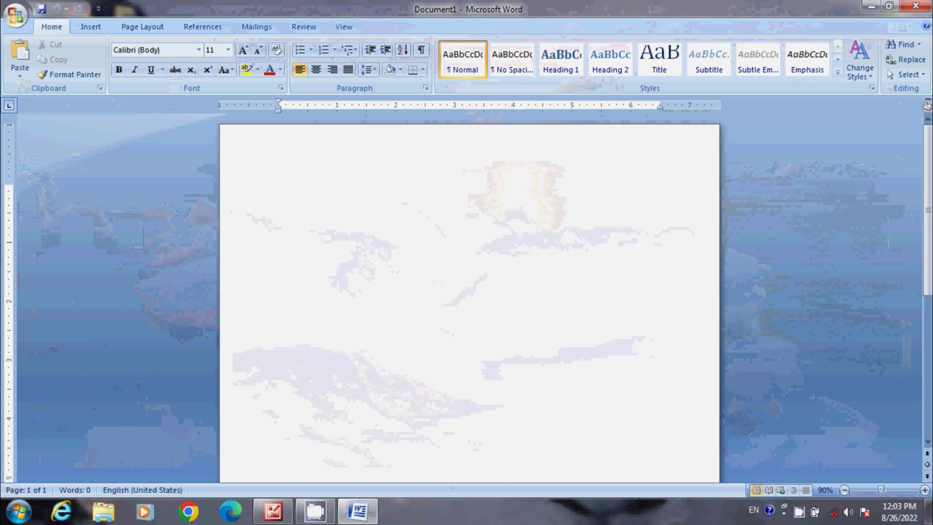
# Set a custom paper size of 5.3 inches wide by 7.5 inches high
pyautogui.click(142, 27)
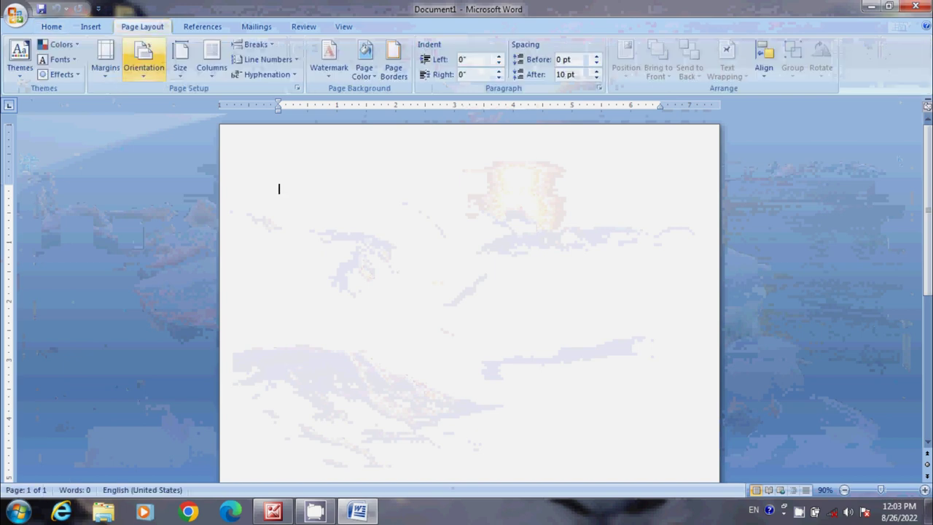
pyautogui.click(180, 58)
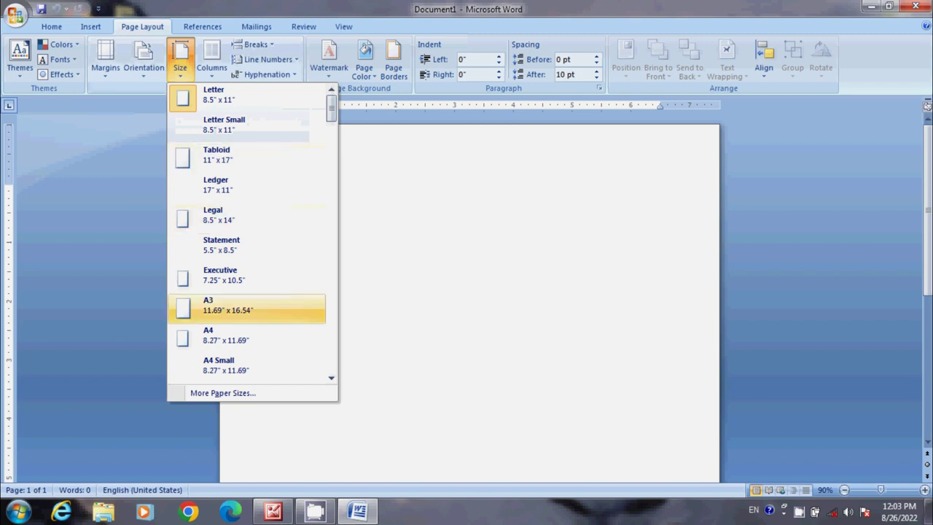
pyautogui.click(222, 393)
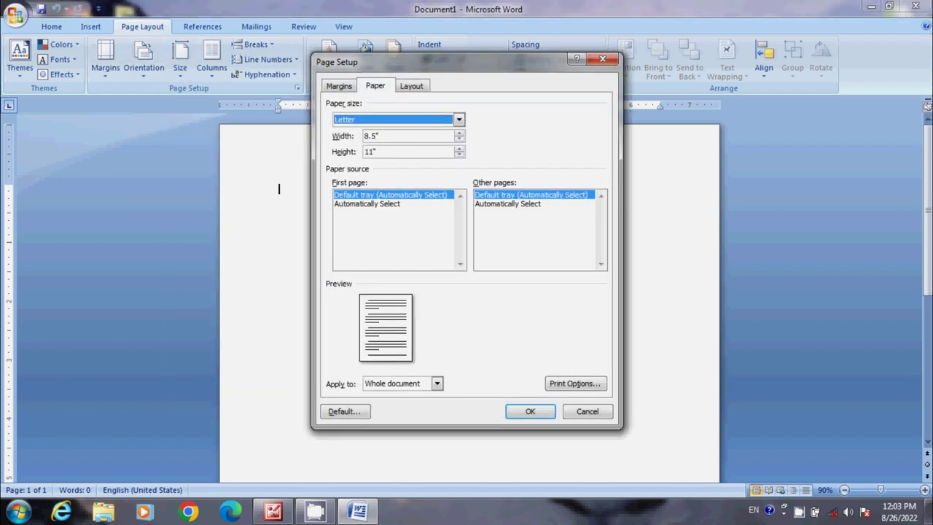
pyautogui.moveTo(380, 135); pyautogui.dragTo(365, 135)
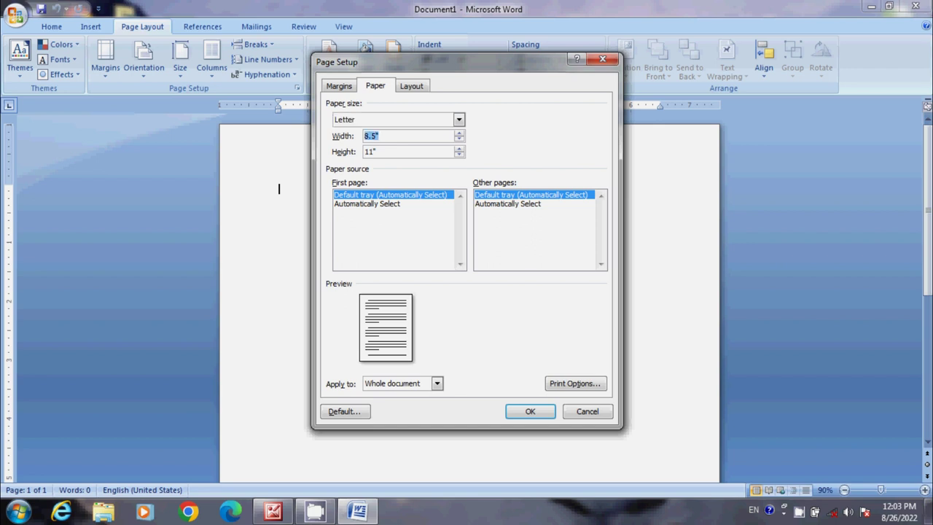
pyautogui.write('5.3')
pyautogui.press('Tab')
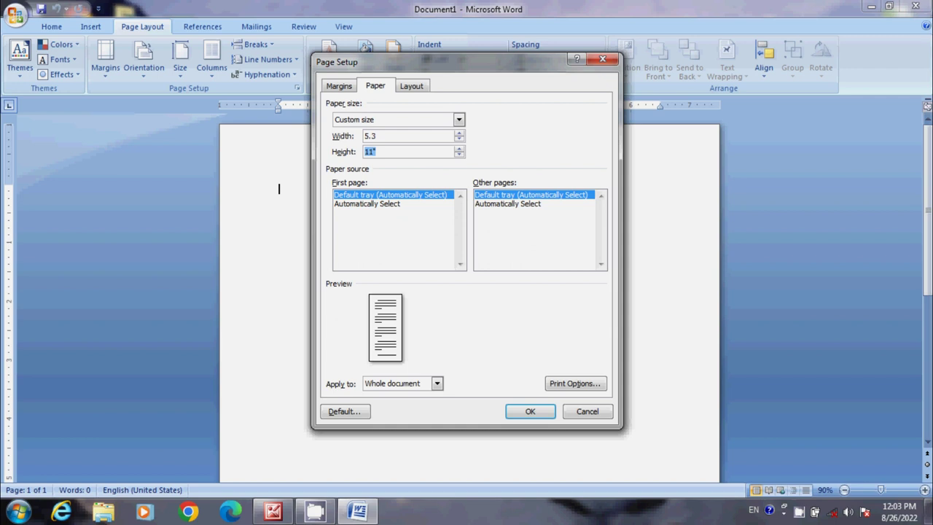
pyautogui.write('7.5')
pyautogui.press('Return')
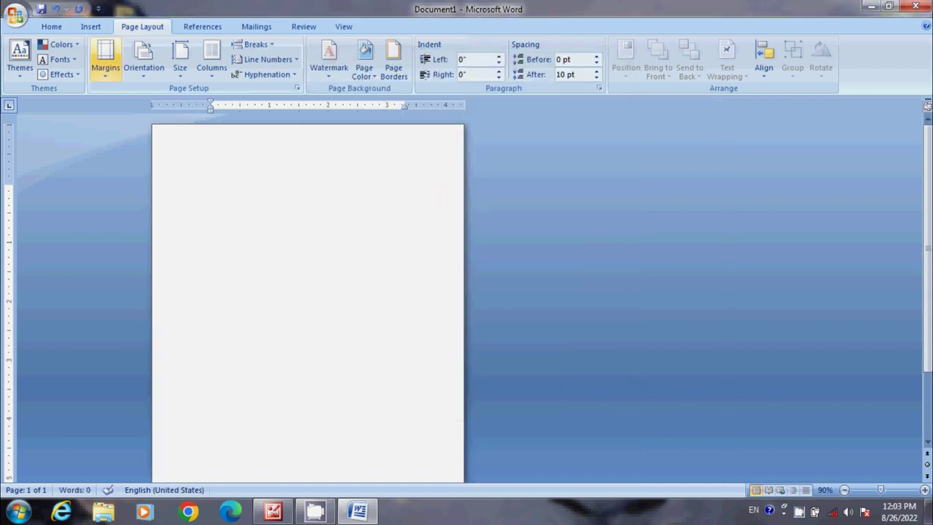
# Apply the Narrow half-inch margin preset and centre-align the first line
pyautogui.click(105, 59)
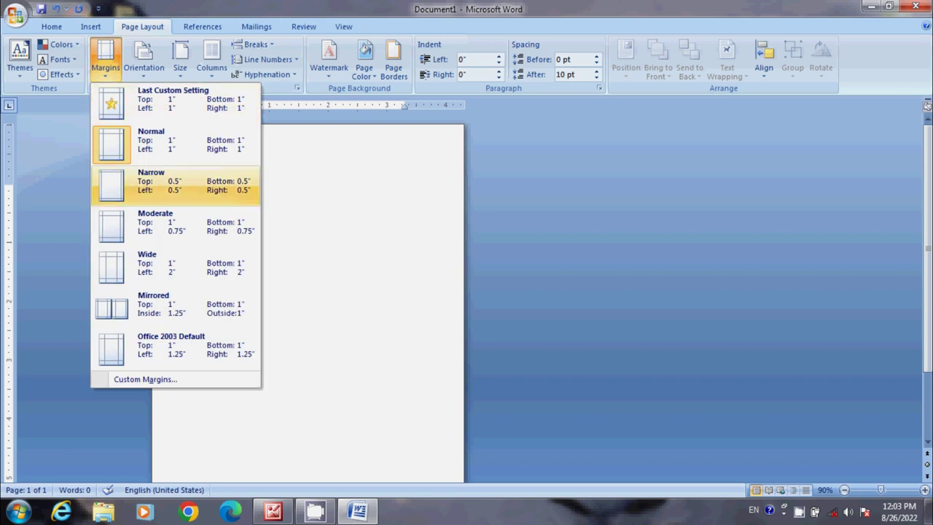
pyautogui.click(182, 183)
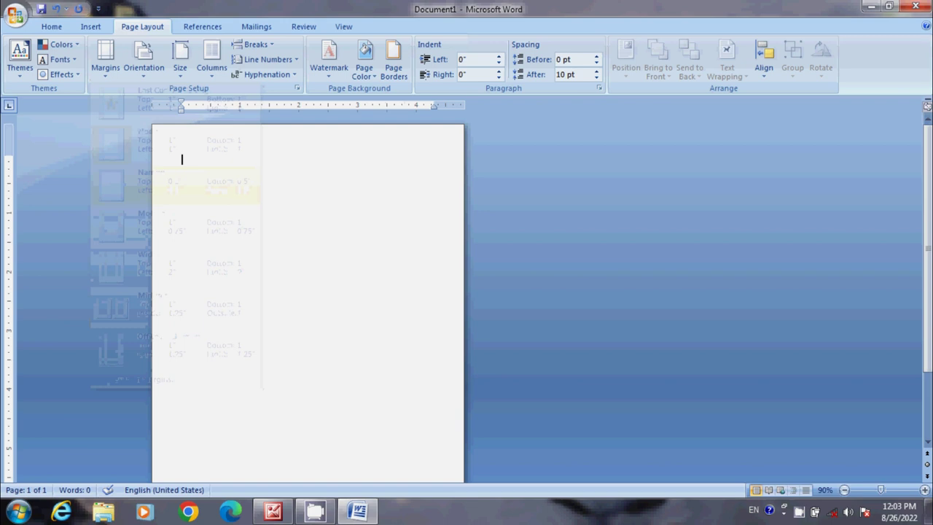
pyautogui.click(51, 26)
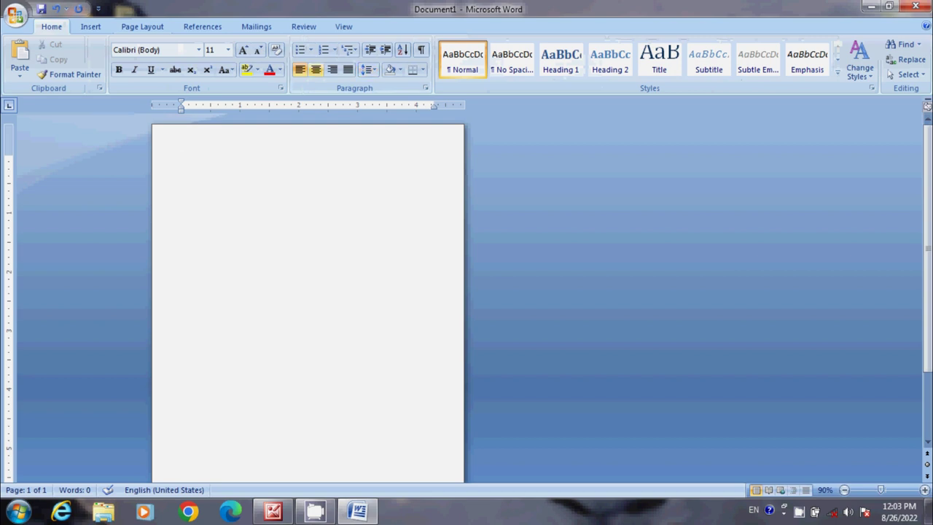
pyautogui.click(316, 70)
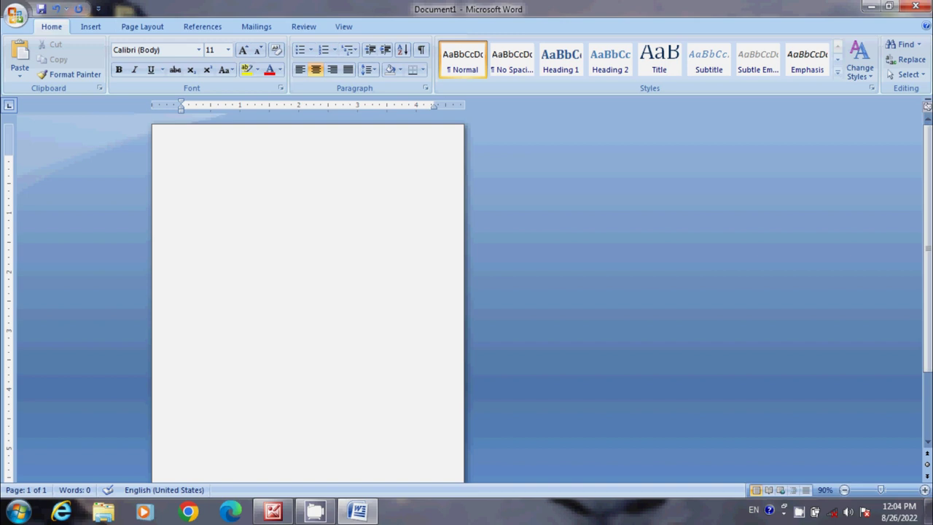
# Type the heading PLAZA RESTURANT, size it to 28 pt, and select the whole line
pyautogui.write('PLAZA')
pyautogui.write(' RES')
pyautogui.write('TURANT')
pyautogui.moveTo(274, 159); pyautogui.dragTo(348, 164)
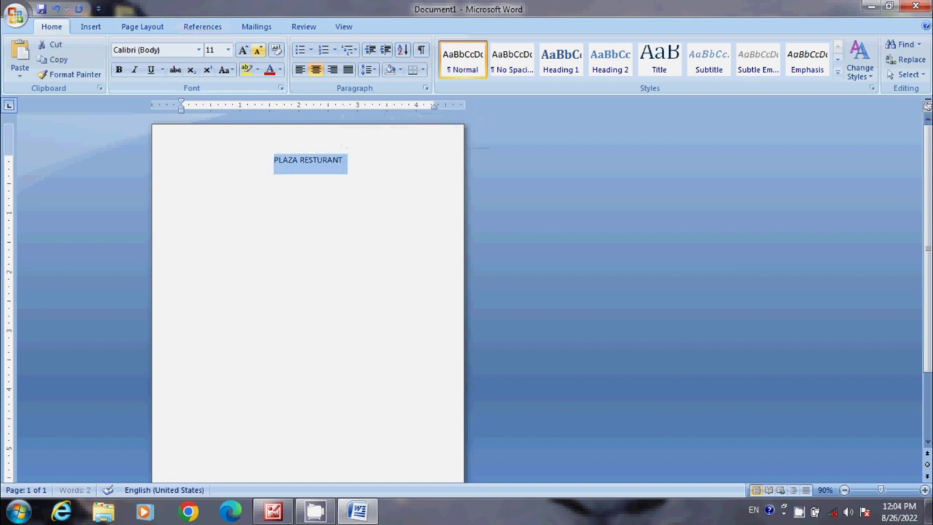
pyautogui.click(243, 50)
pyautogui.click(243, 50)
pyautogui.click(242, 49)
pyautogui.click(243, 50)
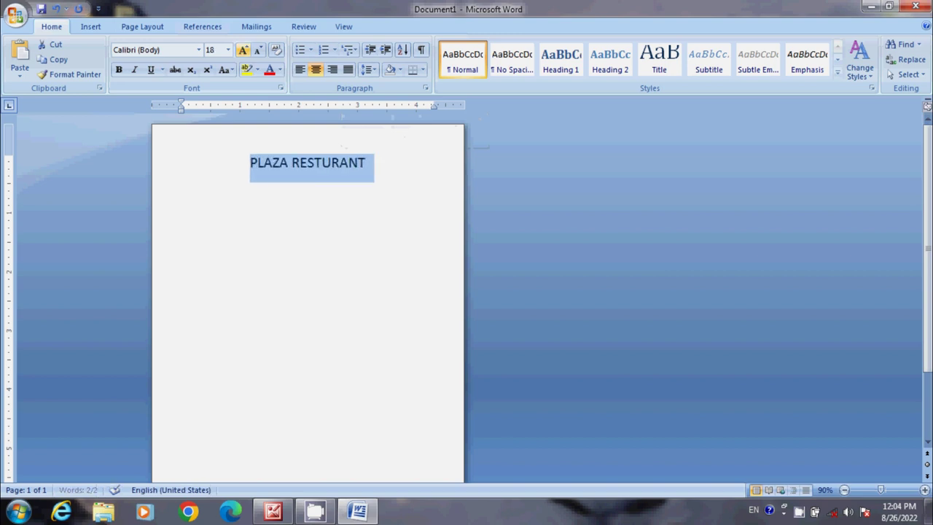
pyautogui.click(243, 49)
pyautogui.click(243, 50)
pyautogui.click(243, 50)
pyautogui.click(243, 49)
pyautogui.click(243, 50)
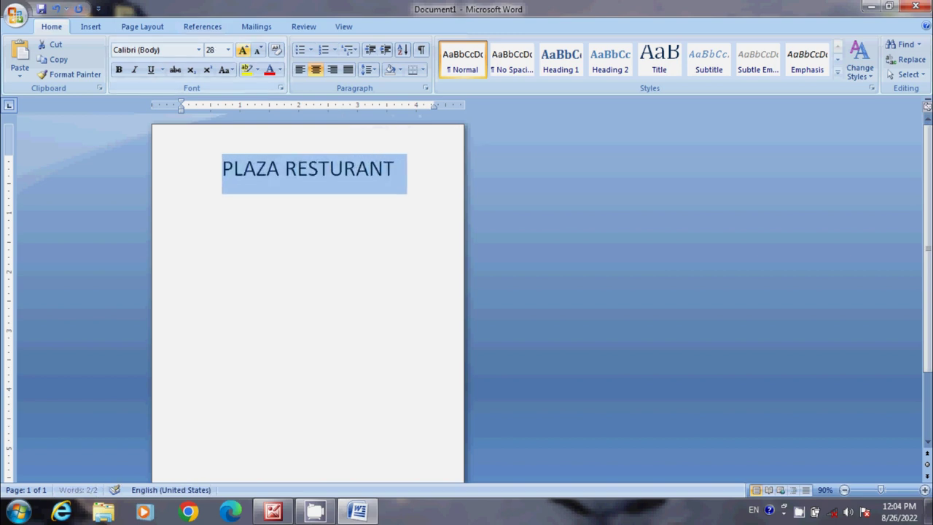
pyautogui.click(243, 49)
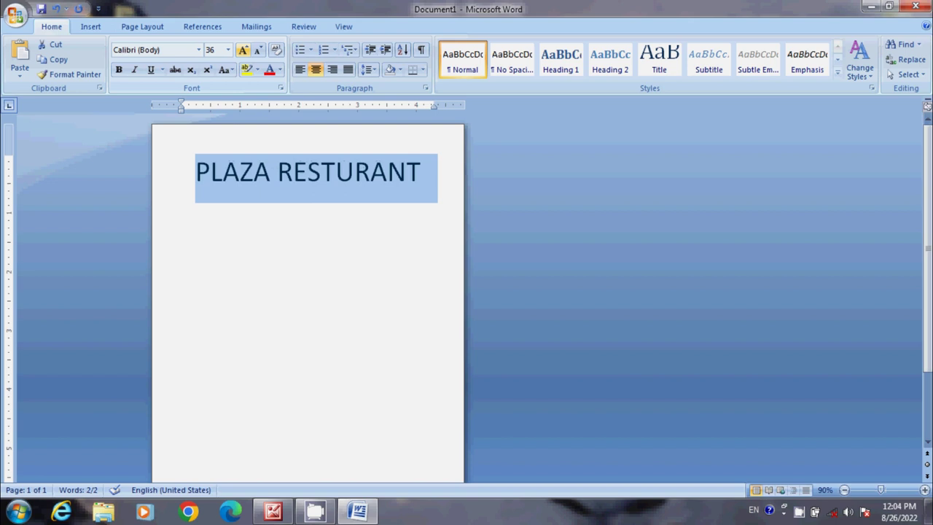
pyautogui.click(259, 50)
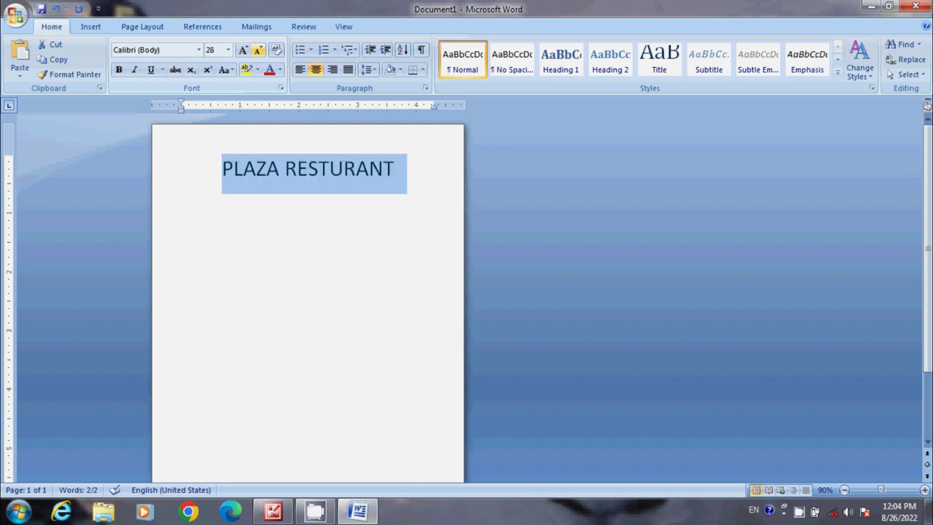
pyautogui.keyDown('ctrl'); pyautogui.scroll(2, 306, 292); pyautogui.keyUp('ctrl')
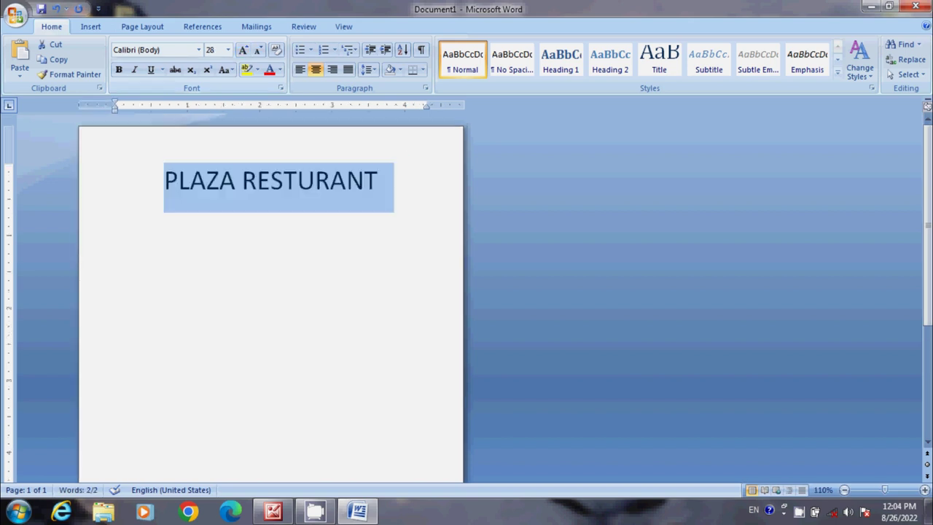
pyautogui.keyDown('ctrl'); pyautogui.scroll(3, 397, 304); pyautogui.keyUp('ctrl')
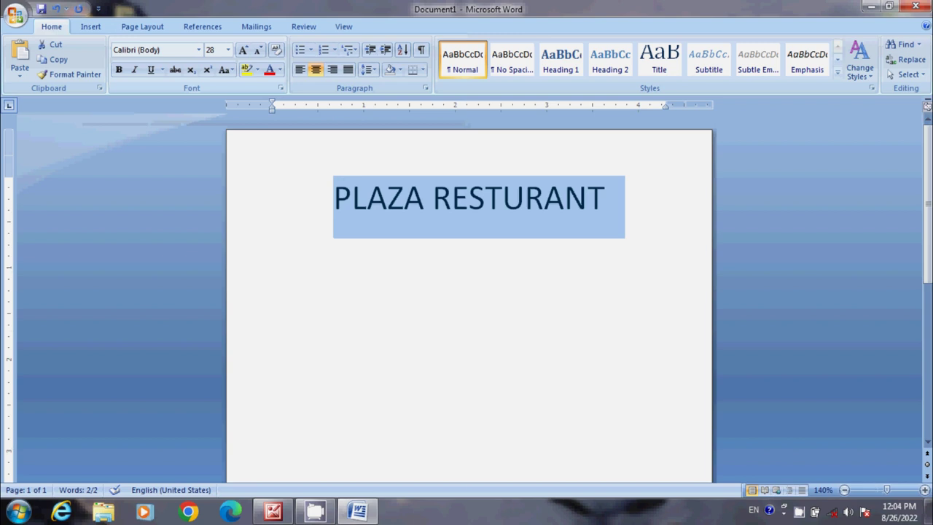
pyautogui.click(335, 198)
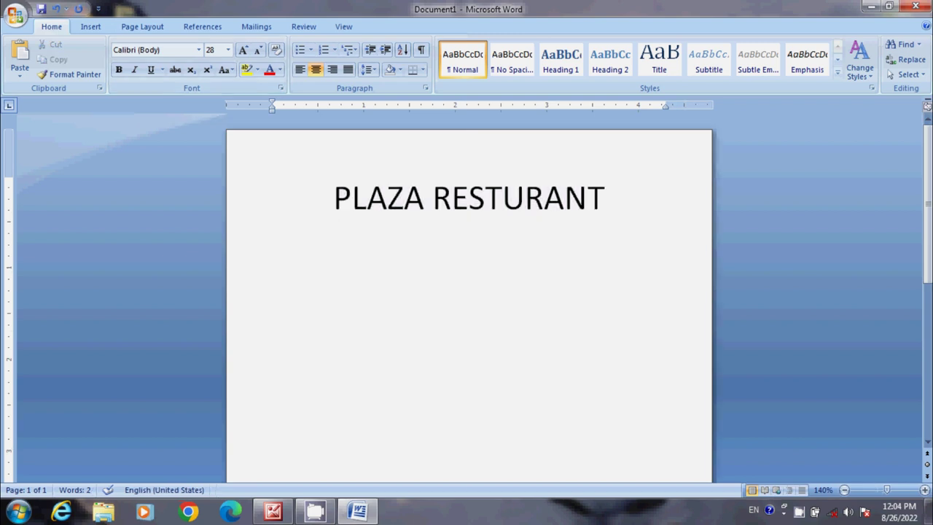
pyautogui.hotkey('ctrl', 'a')
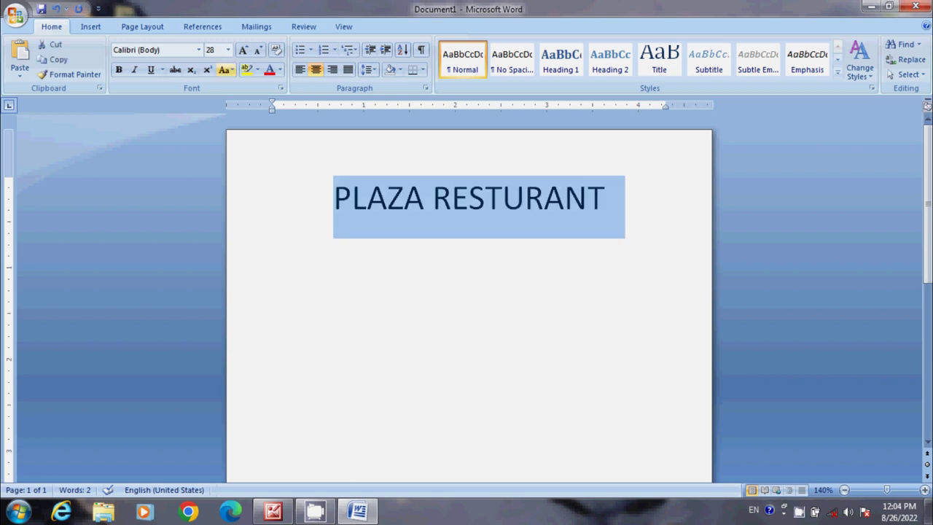
# Change PLAZA RESTURANT to Cambria, remove its space after paragraph, and start a new line
pyautogui.click(199, 49)
pyautogui.click(150, 81)
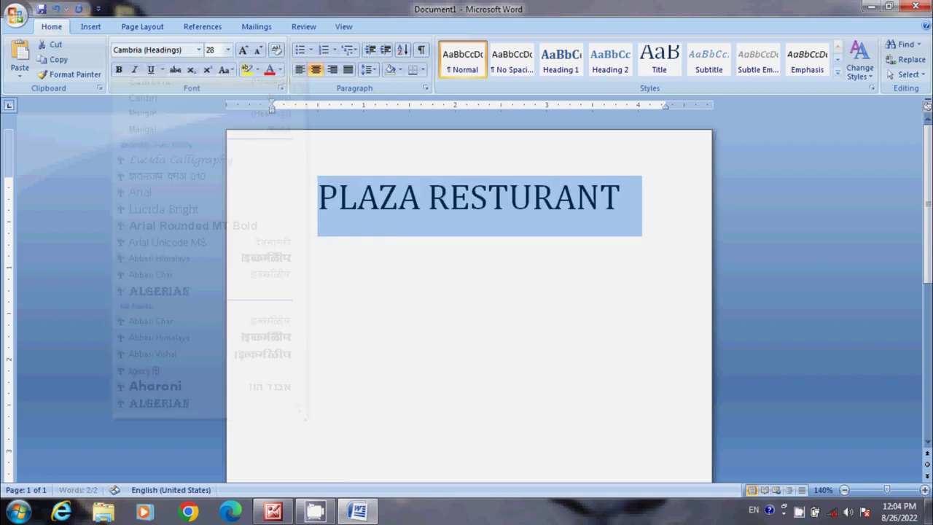
pyautogui.click(511, 197)
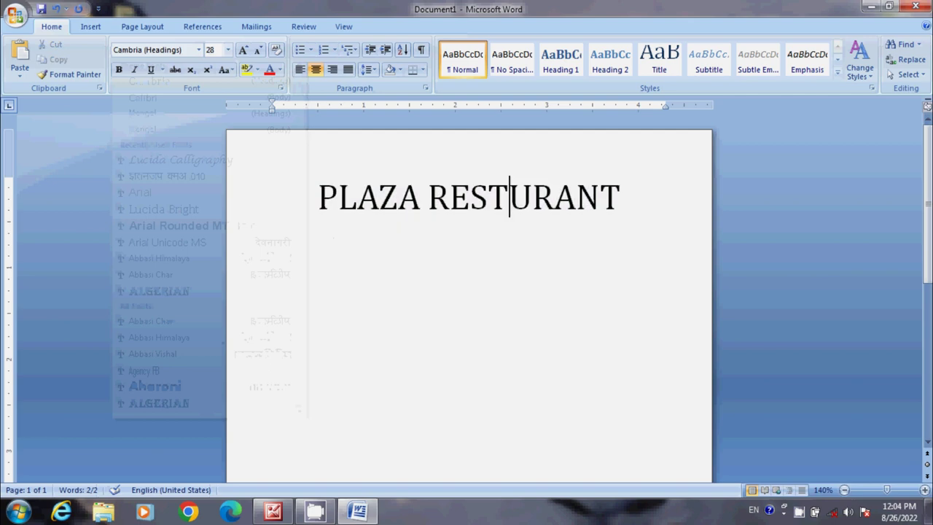
pyautogui.rightClick(620, 197)
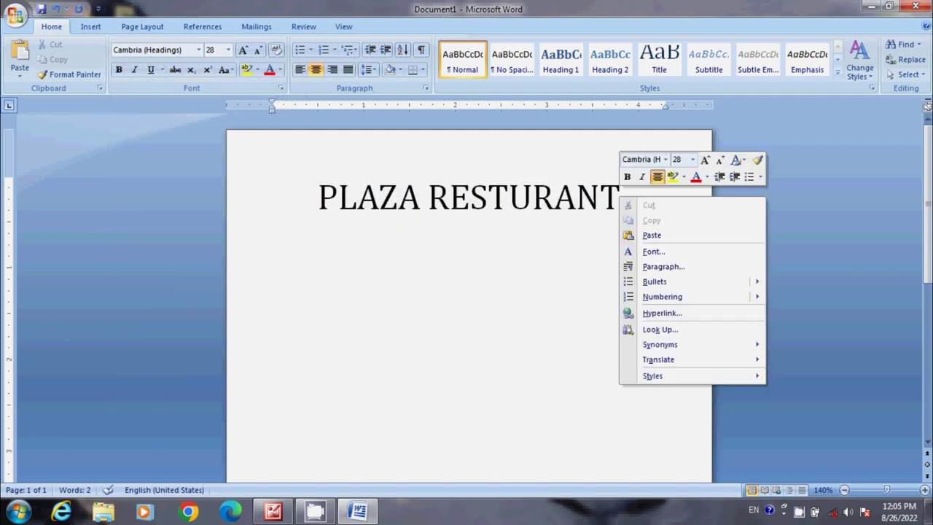
pyautogui.click(368, 69)
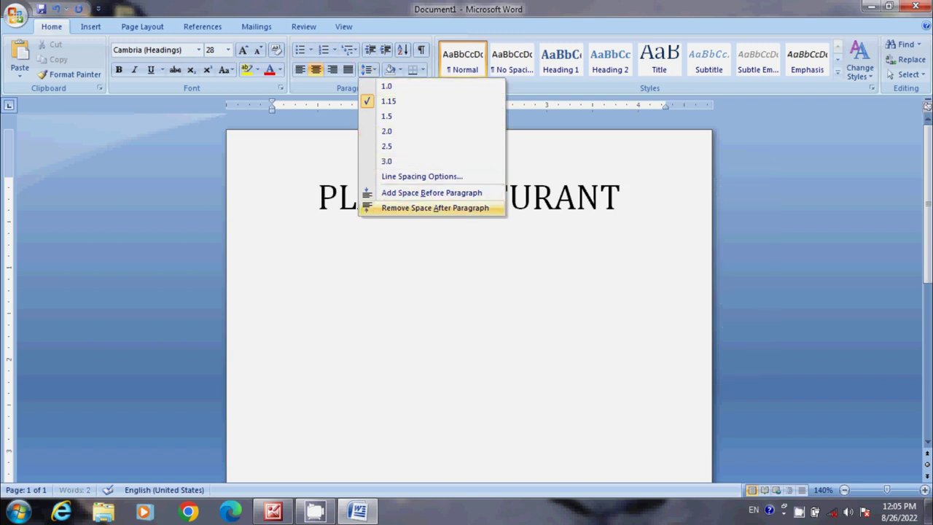
pyautogui.click(435, 208)
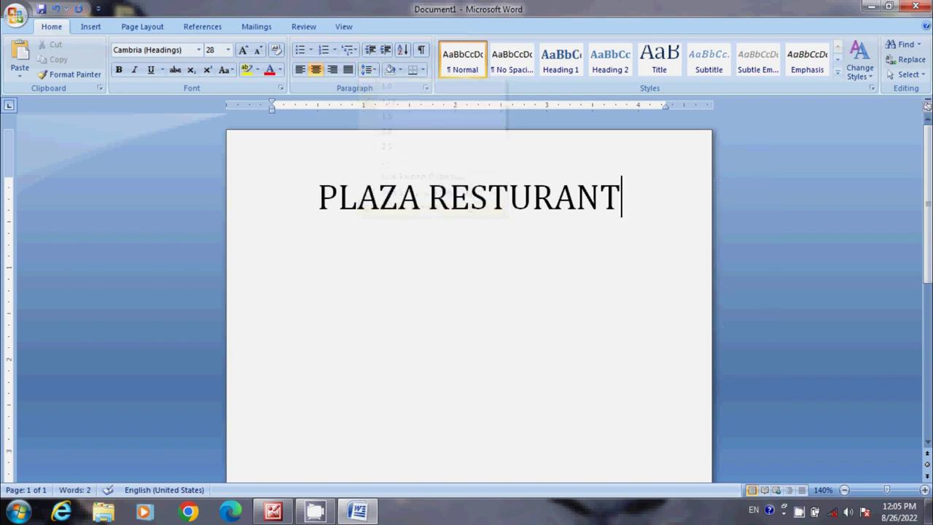
pyautogui.press('Return')
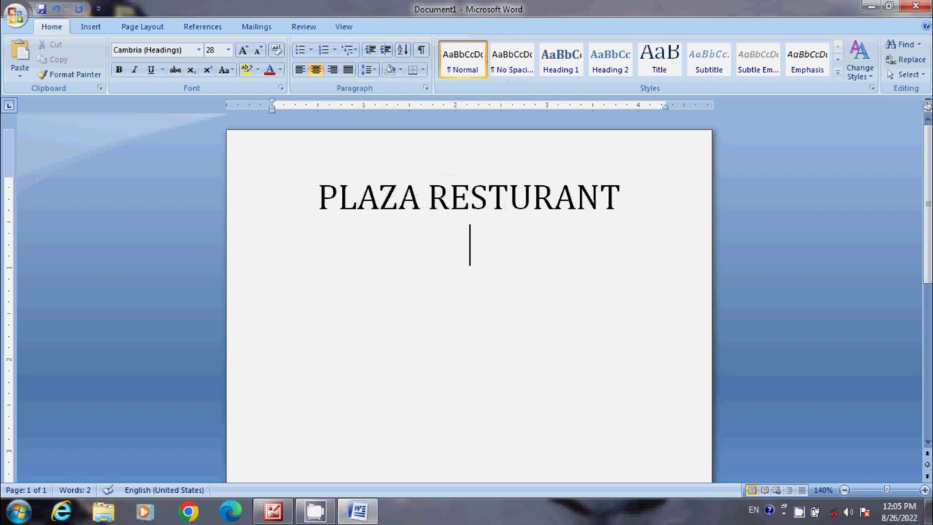
# Type the subtitle CASH BILL and shrink it to 14 pt
pyautogui.write('CA')
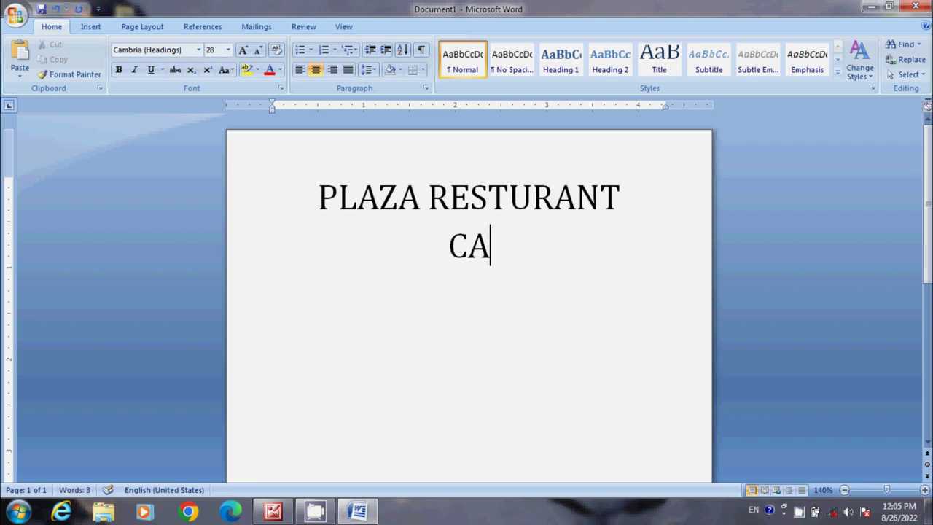
pyautogui.write('SH')
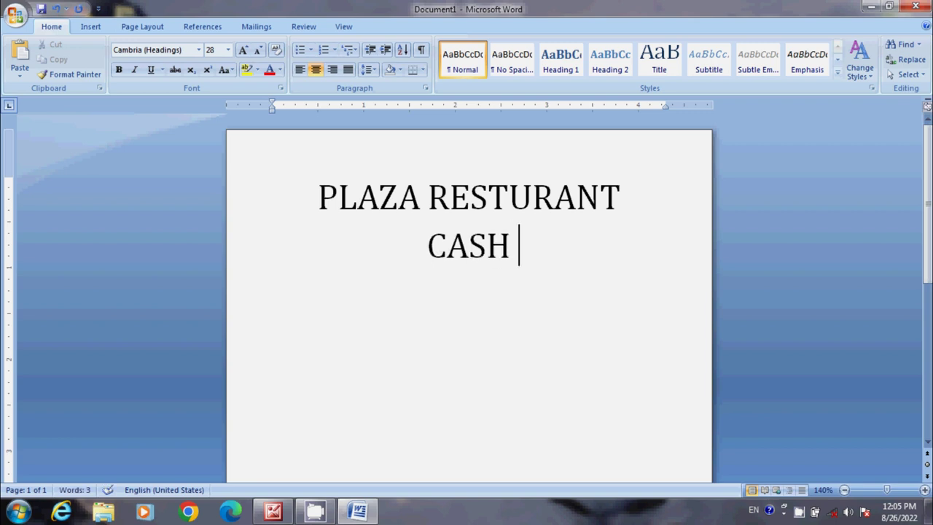
pyautogui.write(' BILL')
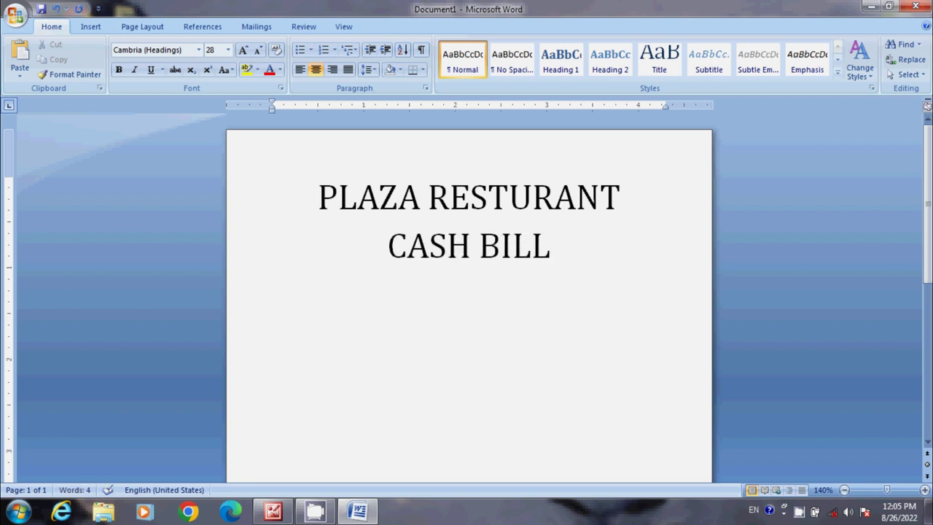
pyautogui.moveTo(554, 248); pyautogui.dragTo(388, 248)
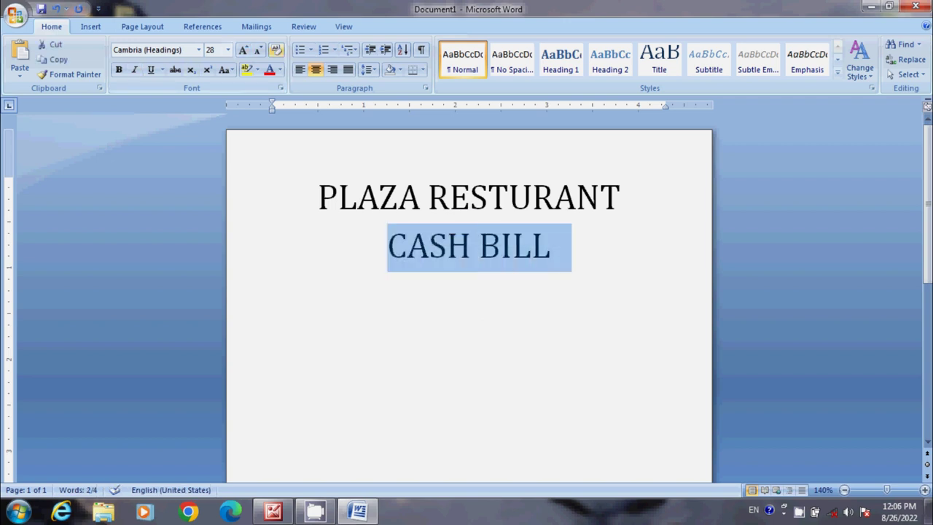
pyautogui.click(259, 51)
pyautogui.click(259, 51)
pyautogui.click(258, 51)
pyautogui.click(259, 51)
pyautogui.click(259, 51)
pyautogui.click(259, 51)
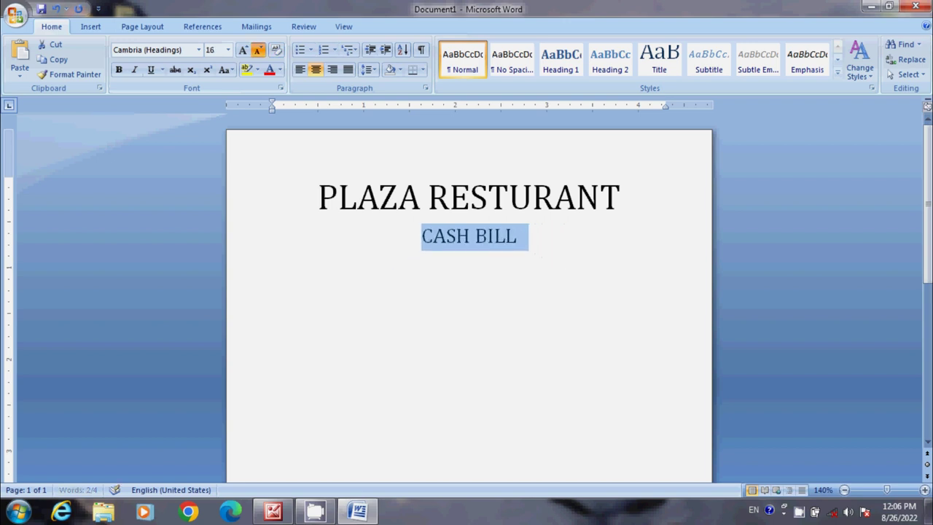
pyautogui.click(259, 51)
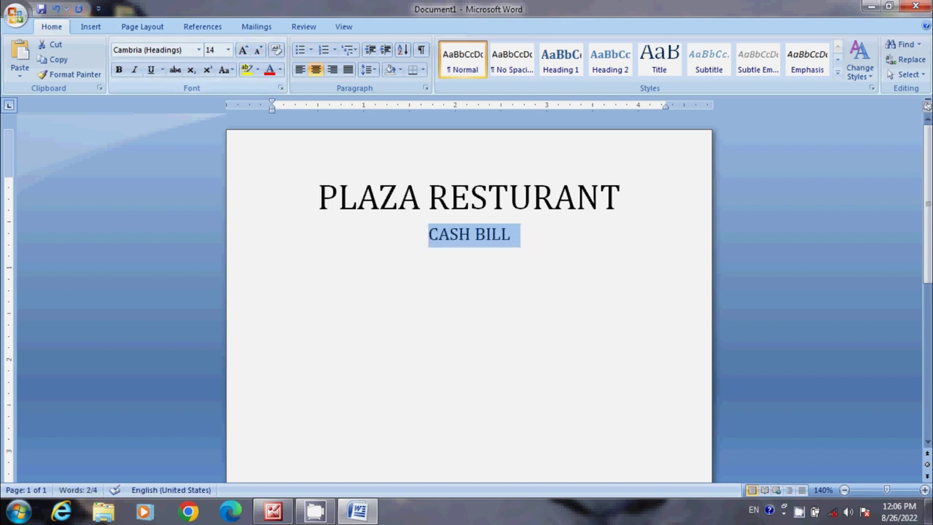
# Make CASH BILL bold and italic with a thick underline
pyautogui.click(119, 69)
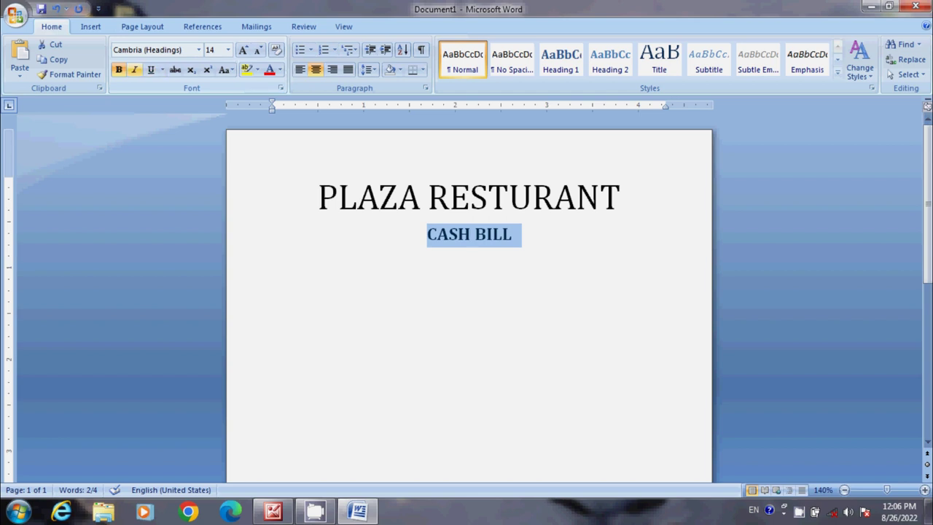
pyautogui.click(134, 69)
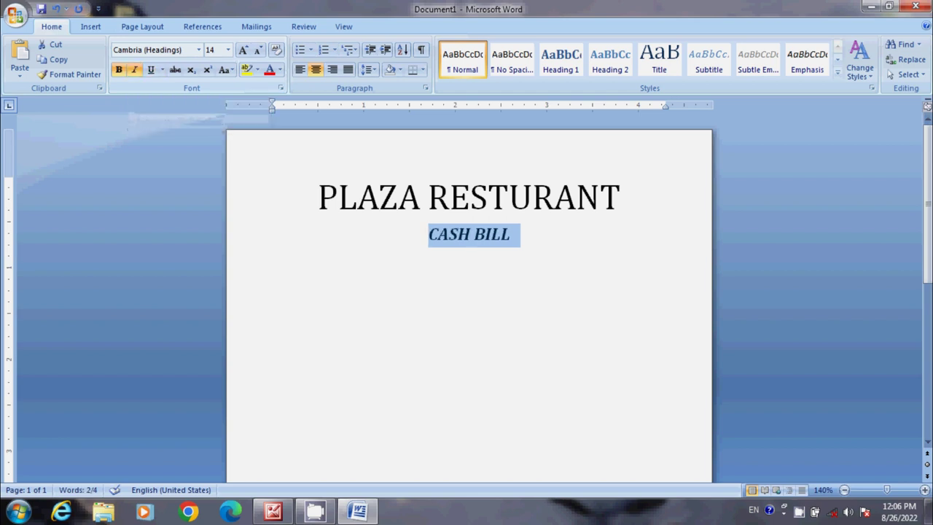
pyautogui.click(162, 69)
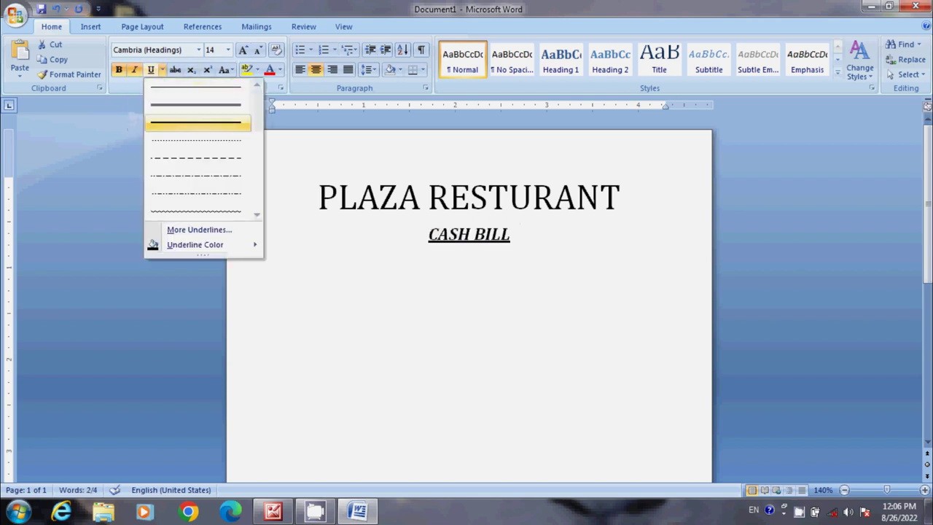
pyautogui.click(196, 124)
pyautogui.click(511, 234)
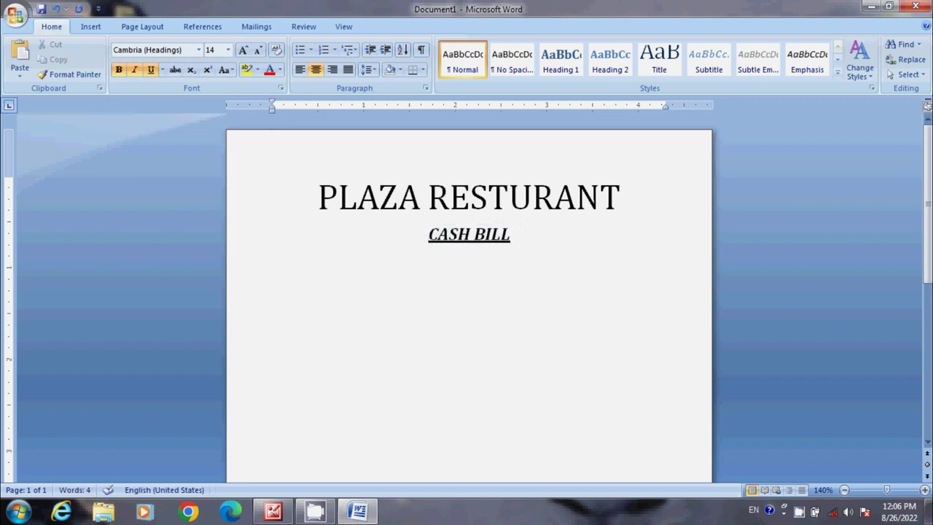
pyautogui.click(450, 197)
# Set the title's line spacing to 1.0
pyautogui.click(621, 197)
pyautogui.click(368, 70)
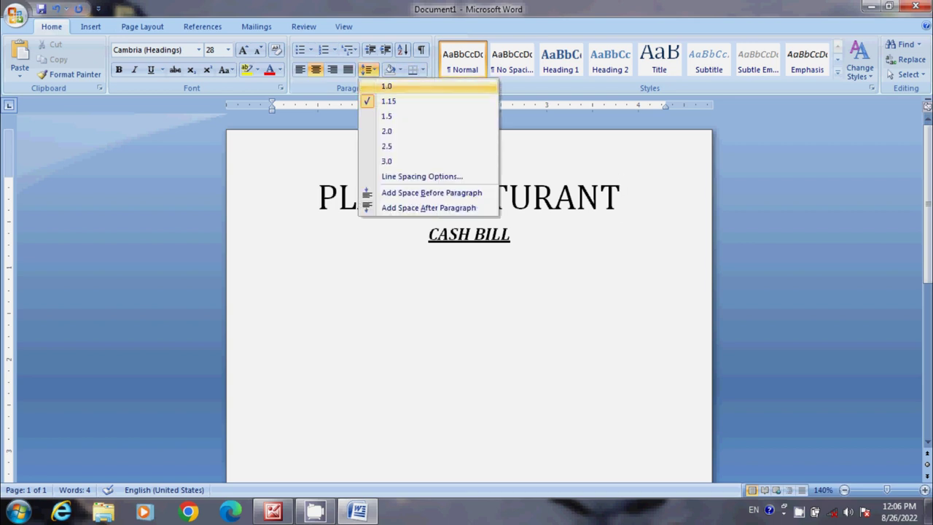
pyautogui.click(386, 86)
# Open the Insert Picture dialog from the Insert tab
pyautogui.click(318, 197)
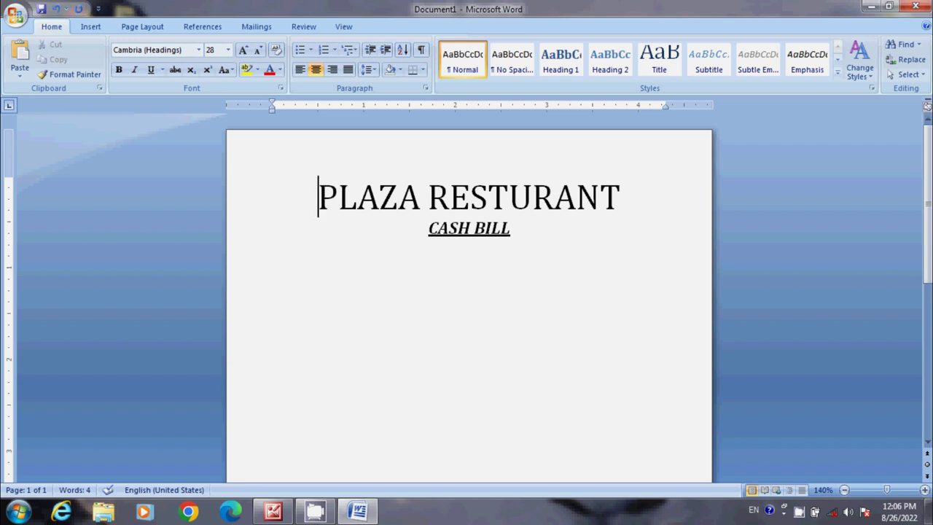
pyautogui.click(91, 27)
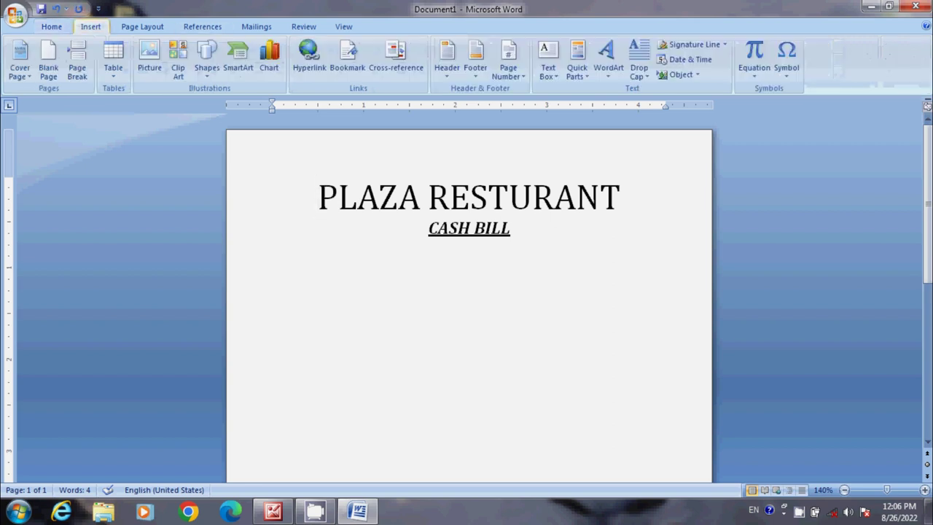
pyautogui.click(150, 58)
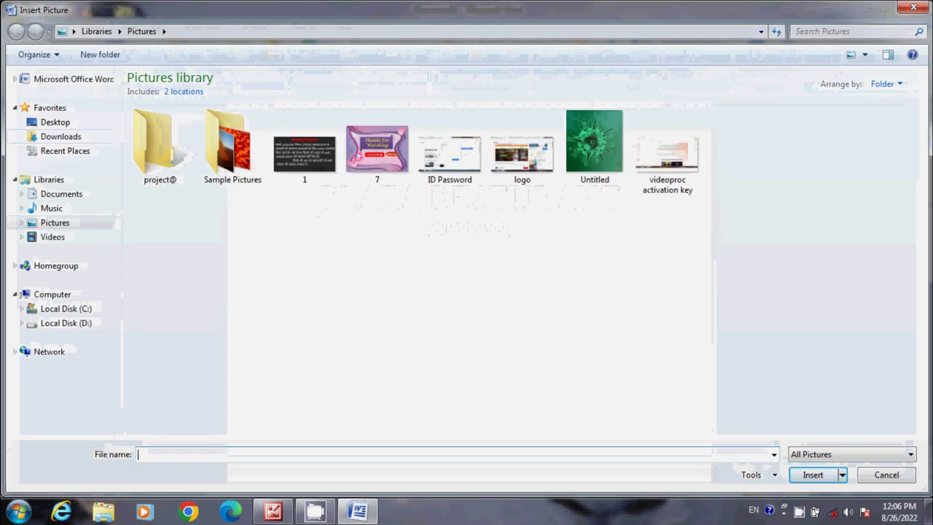
# Insert the men-chef-1514505_1280 image from the Downloads folder
pyautogui.click(61, 136)
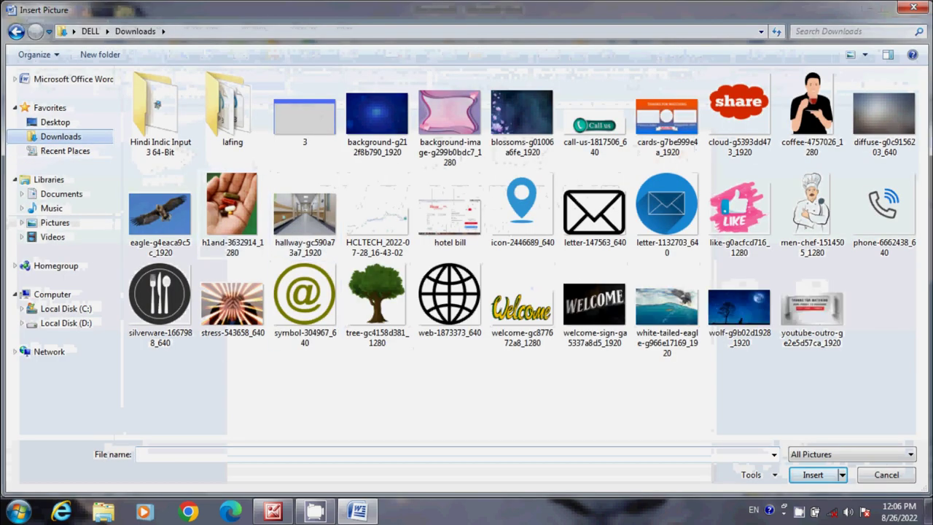
pyautogui.click(812, 212)
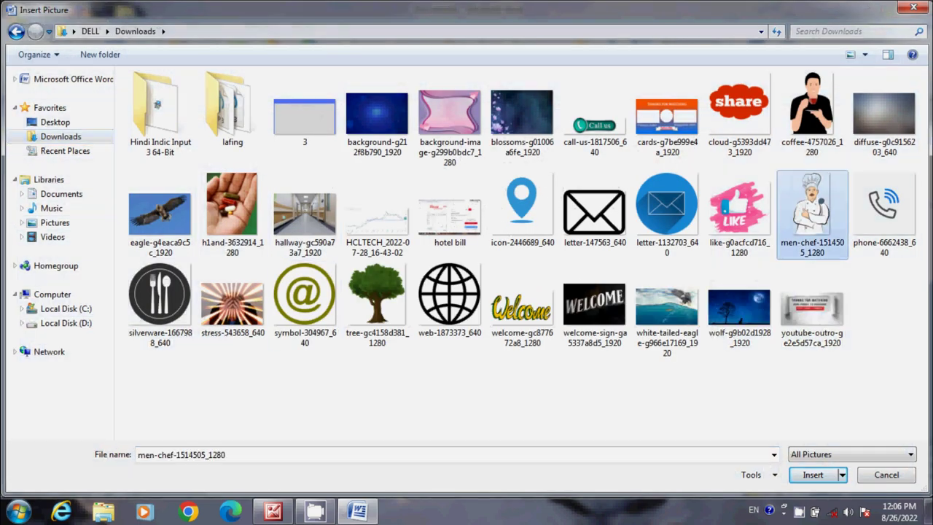
pyautogui.click(813, 475)
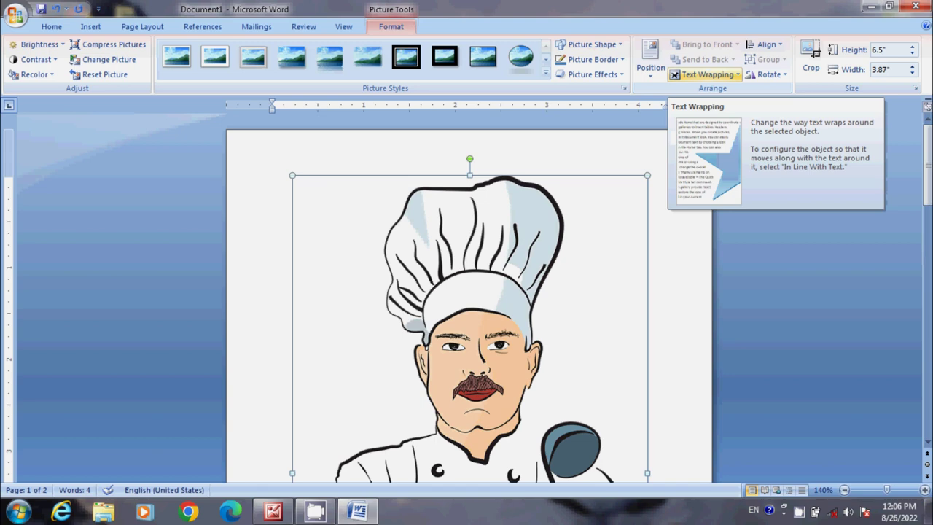
# Float the chef picture in front of text, shrink it to about 1 by 0.6 inches, and place it left of the title
pyautogui.click(708, 74)
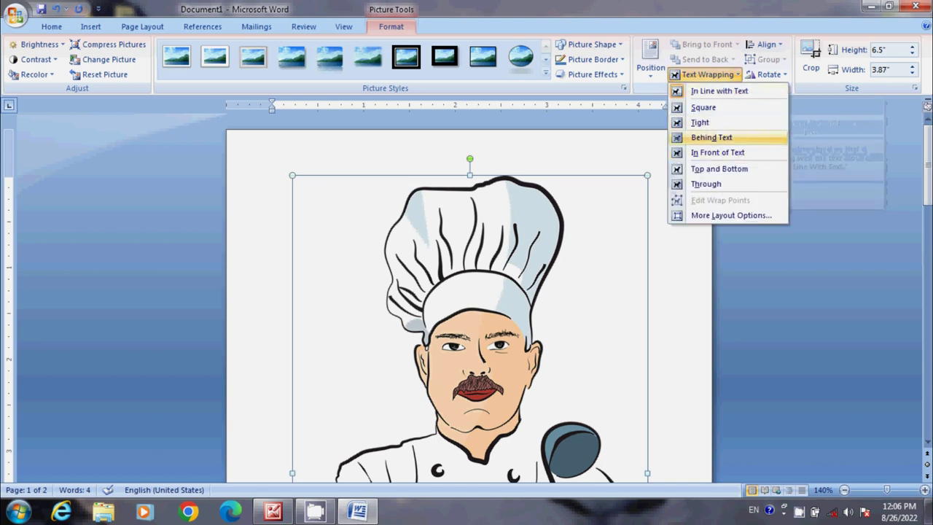
pyautogui.click(718, 152)
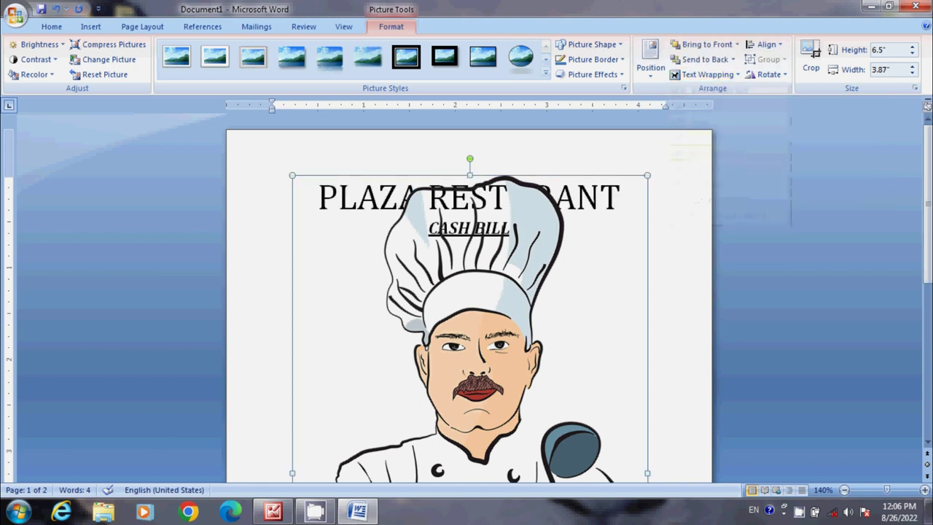
pyautogui.moveTo(409, 261); pyautogui.dragTo(356, 350)
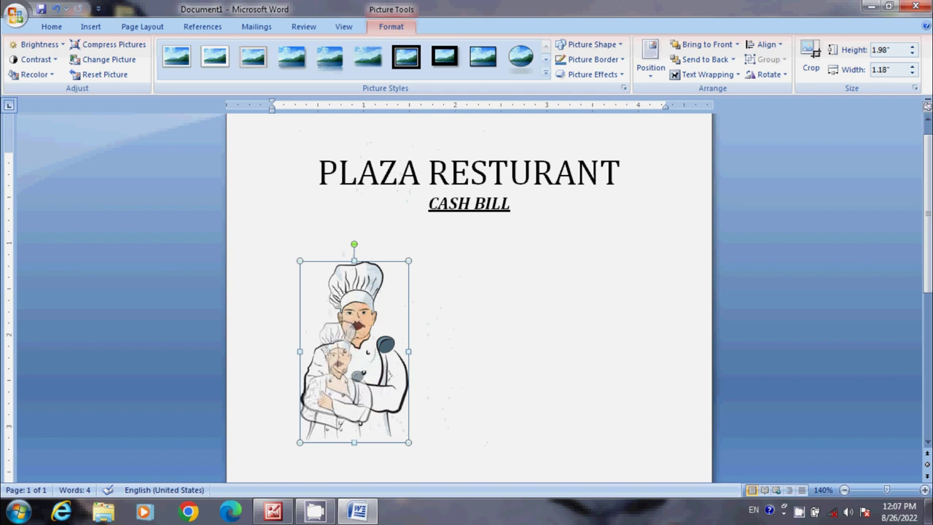
pyautogui.moveTo(328, 393); pyautogui.dragTo(292, 168)
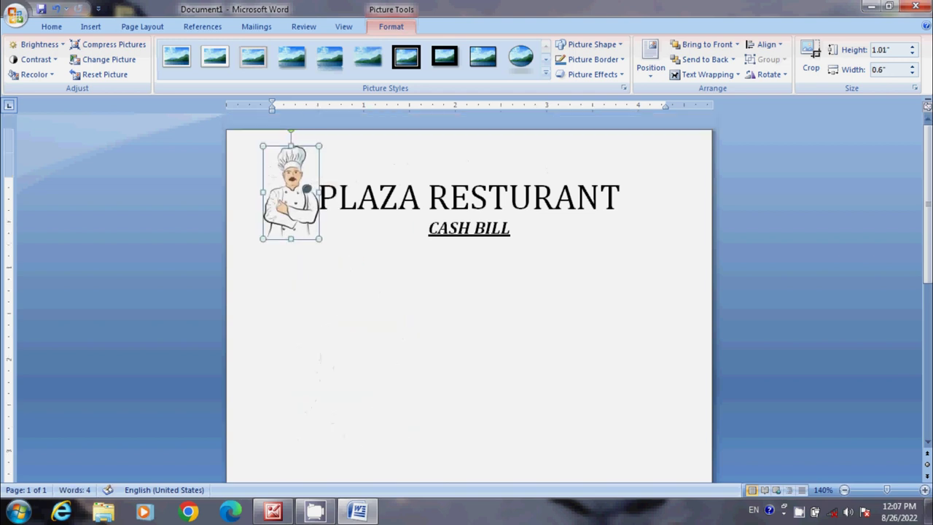
pyautogui.click(622, 197)
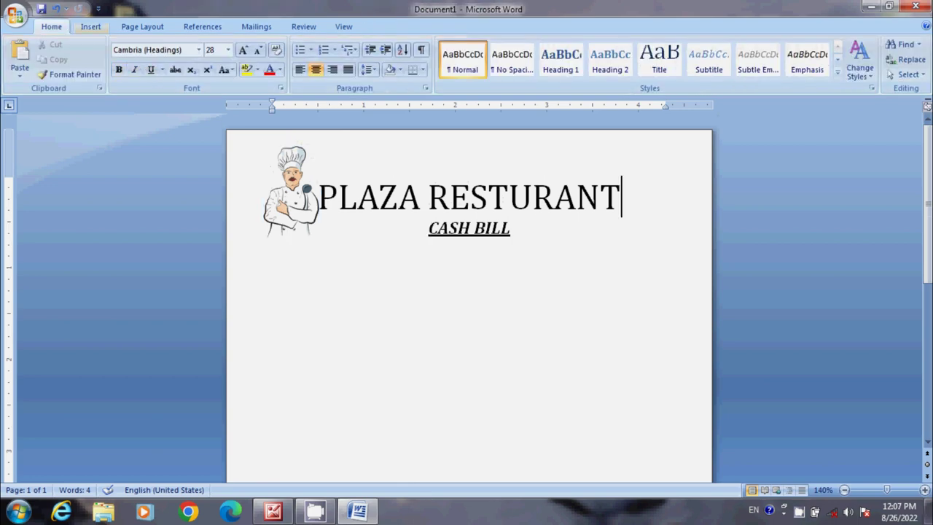
# Draw a text box at the top right of the page
pyautogui.click(90, 26)
pyautogui.click(207, 58)
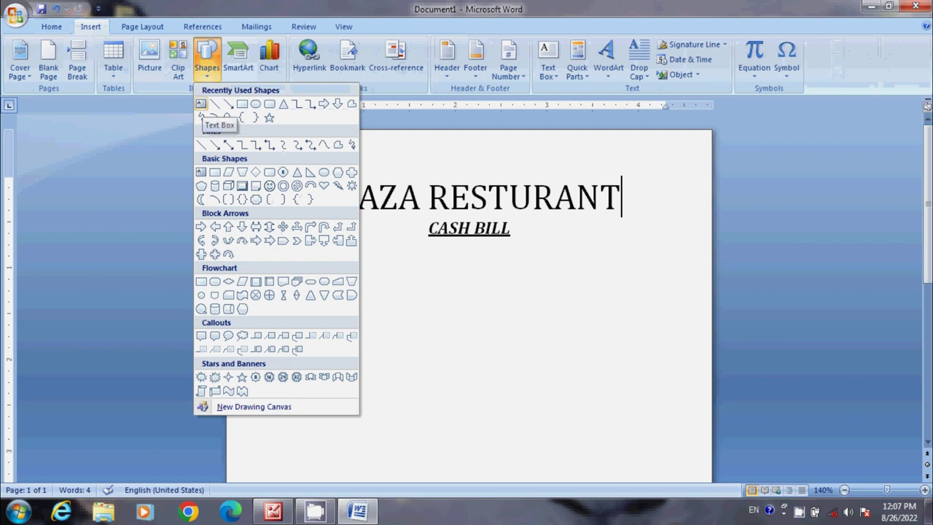
pyautogui.click(200, 104)
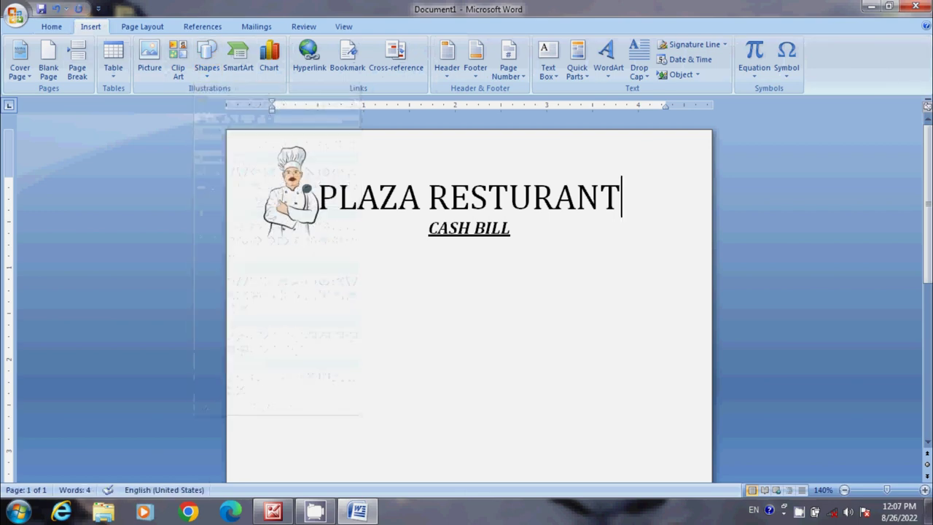
pyautogui.moveTo(564, 141); pyautogui.dragTo(703, 172)
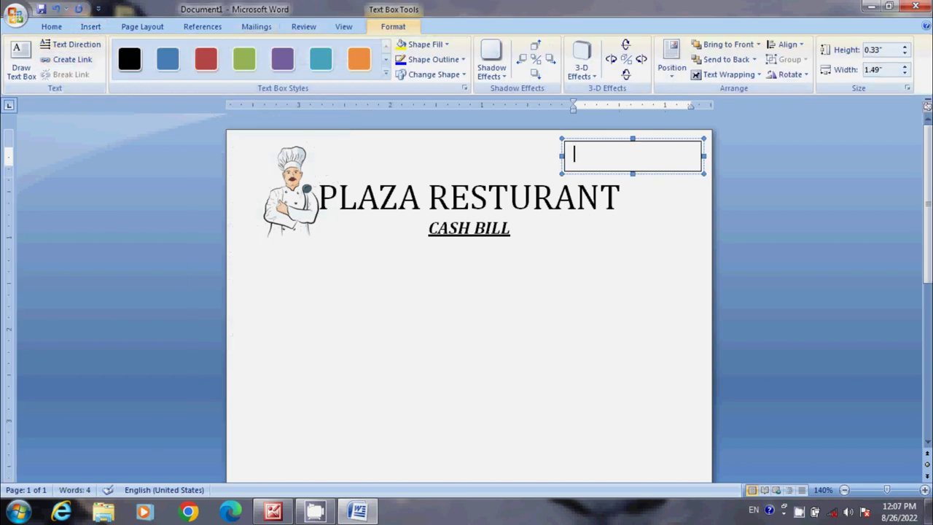
# Right-align the text box and type 'Date .....................' in it
pyautogui.click(51, 26)
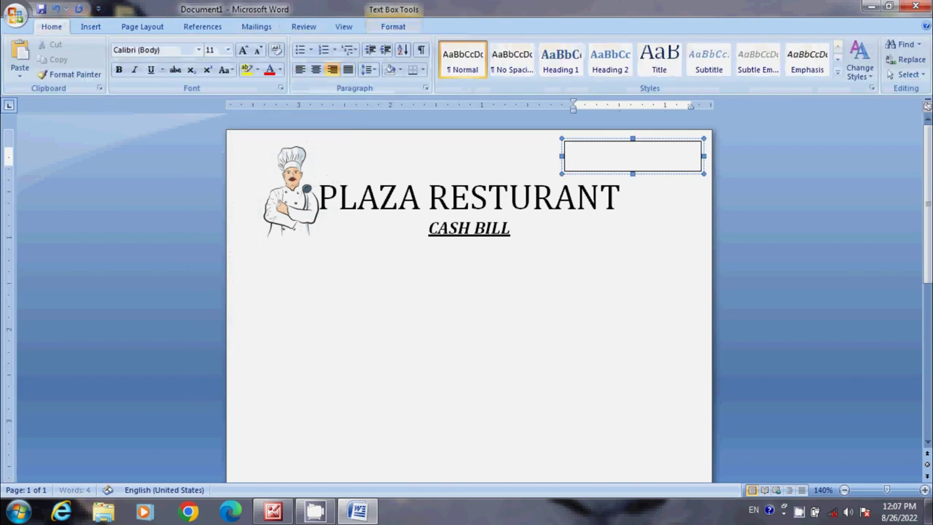
pyautogui.click(332, 69)
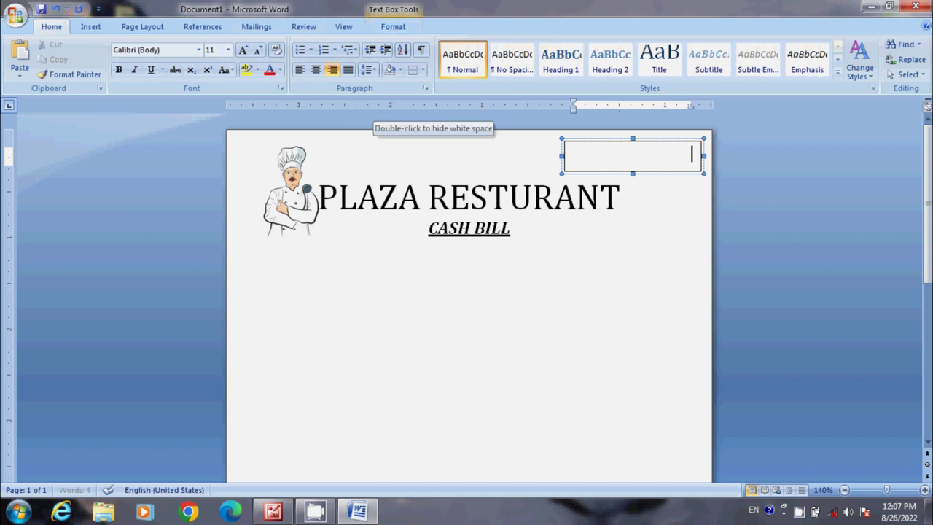
pyautogui.write('Dat')
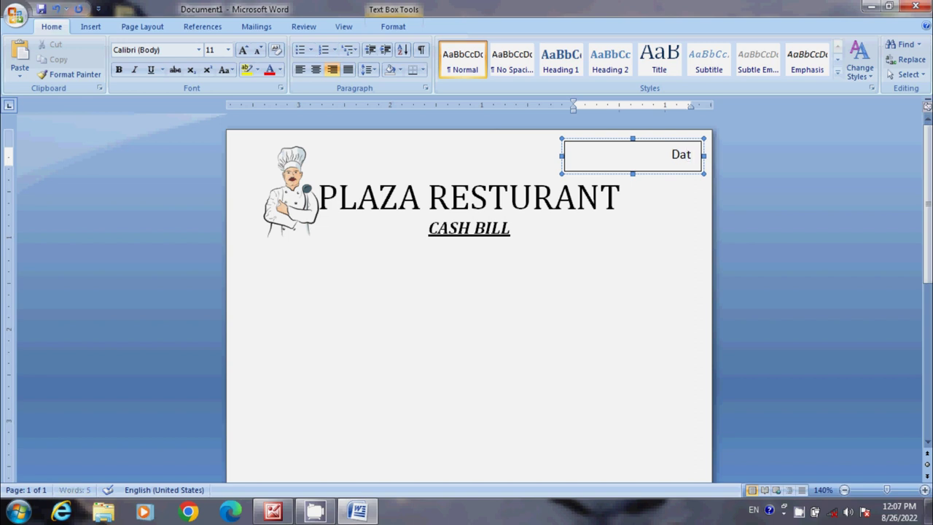
pyautogui.write('e')
pyautogui.write(' .................')
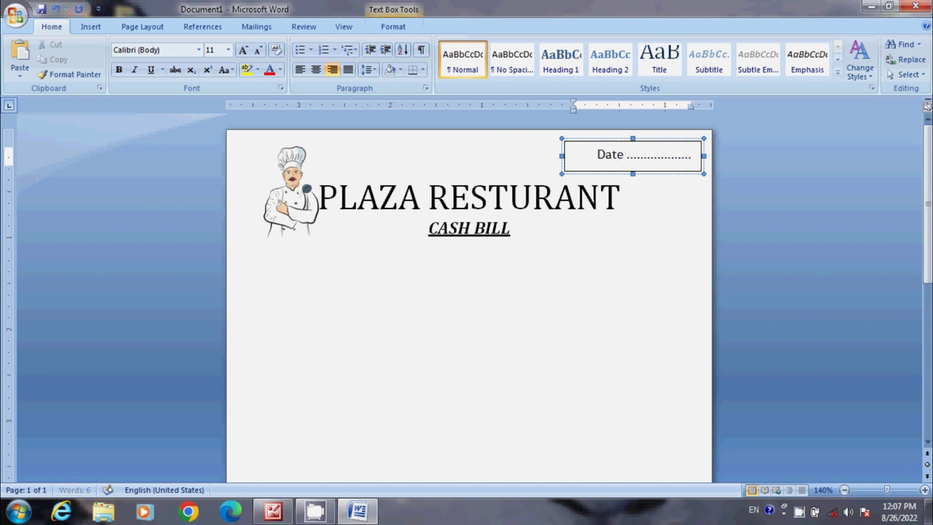
pyautogui.write('....')
pyautogui.hotkey('ctrl', 'BackSpace')
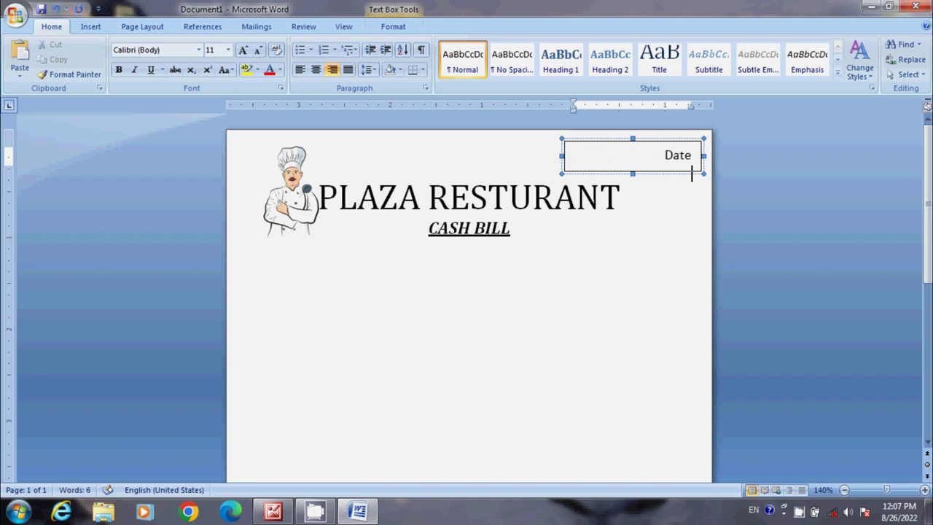
pyautogui.hotkey('ctrl', 'z')
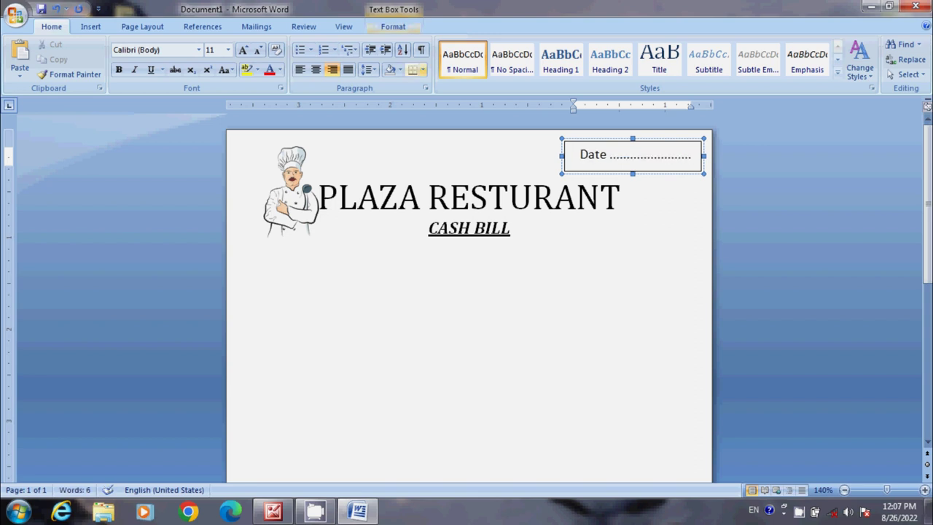
pyautogui.click(607, 155)
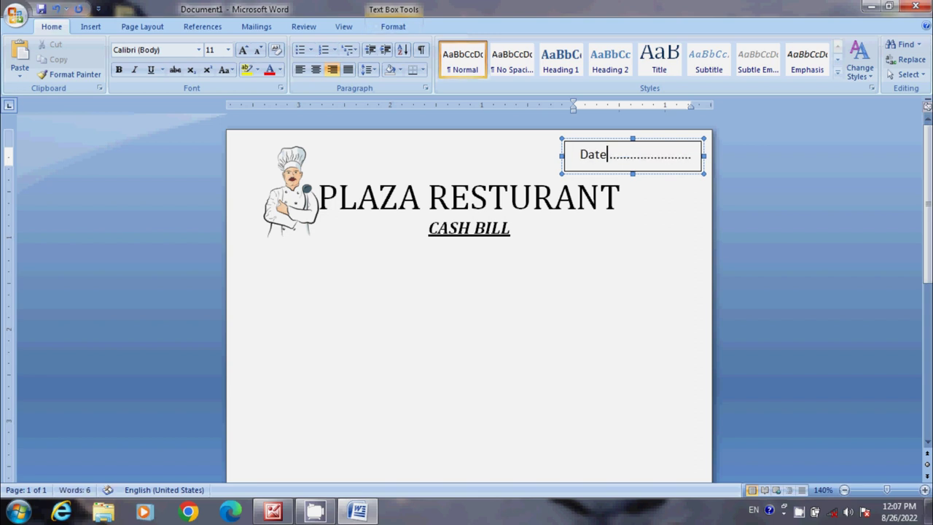
# Give the Date text box No Fill and No Outline
pyautogui.click(393, 26)
pyautogui.click(425, 45)
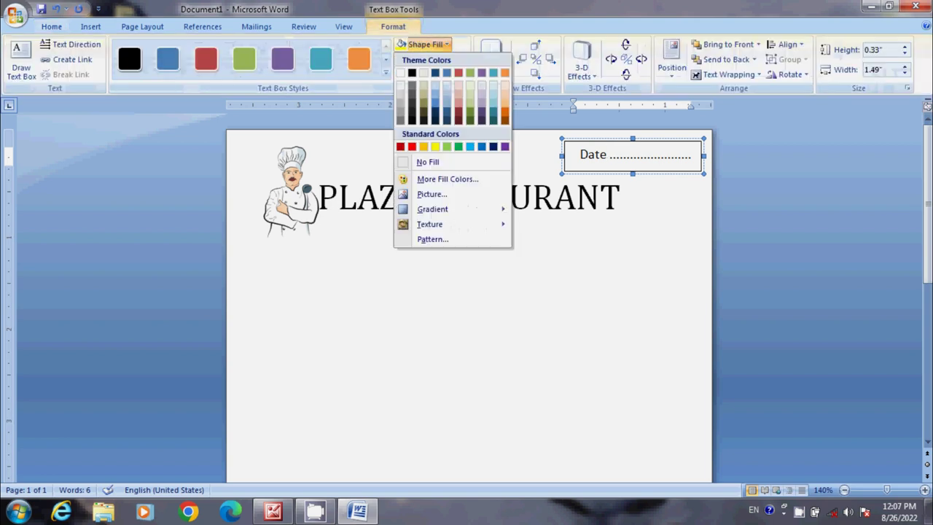
pyautogui.click(428, 162)
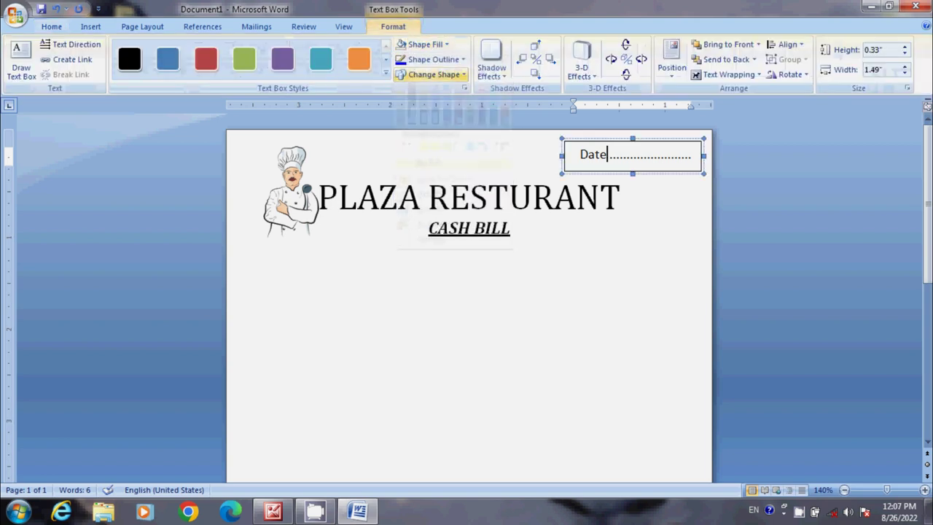
pyautogui.click(434, 59)
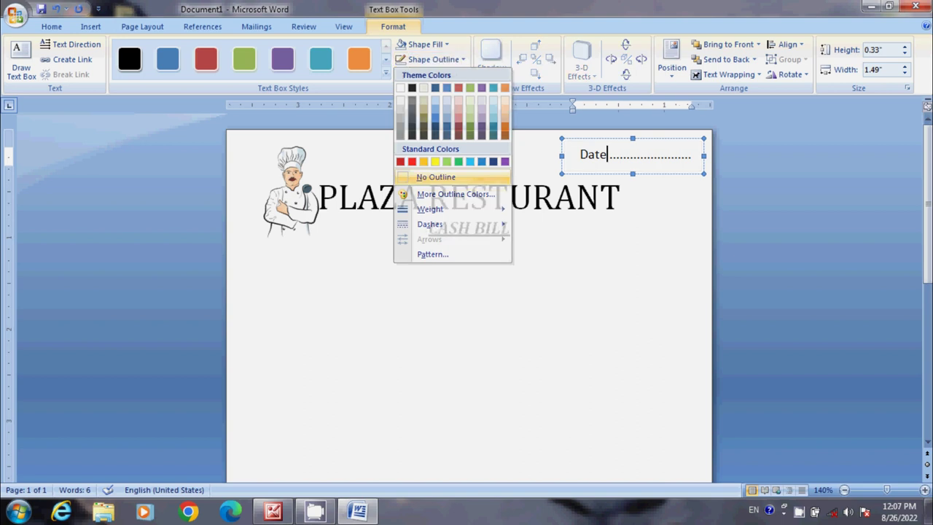
pyautogui.click(436, 177)
pyautogui.click(514, 228)
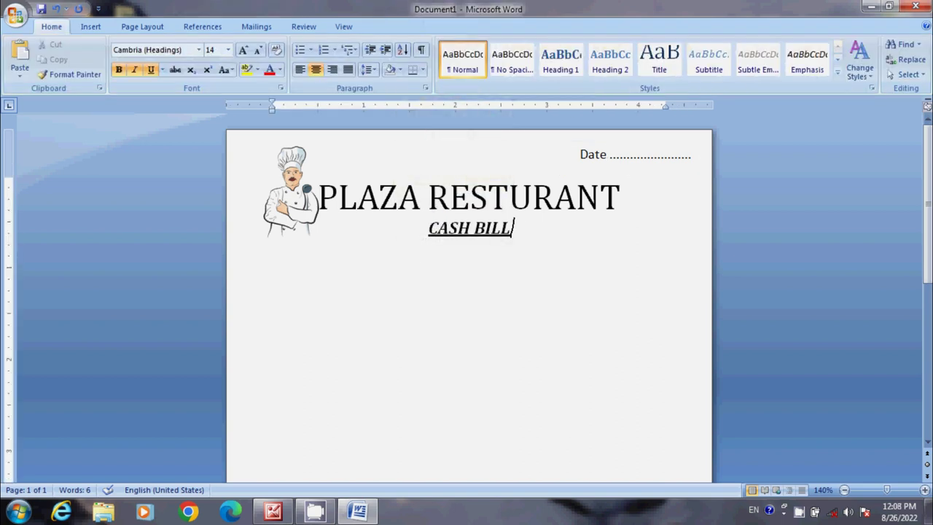
# Draw a text box to the right of CASH BILL and type the restaurant's street address
pyautogui.click(90, 26)
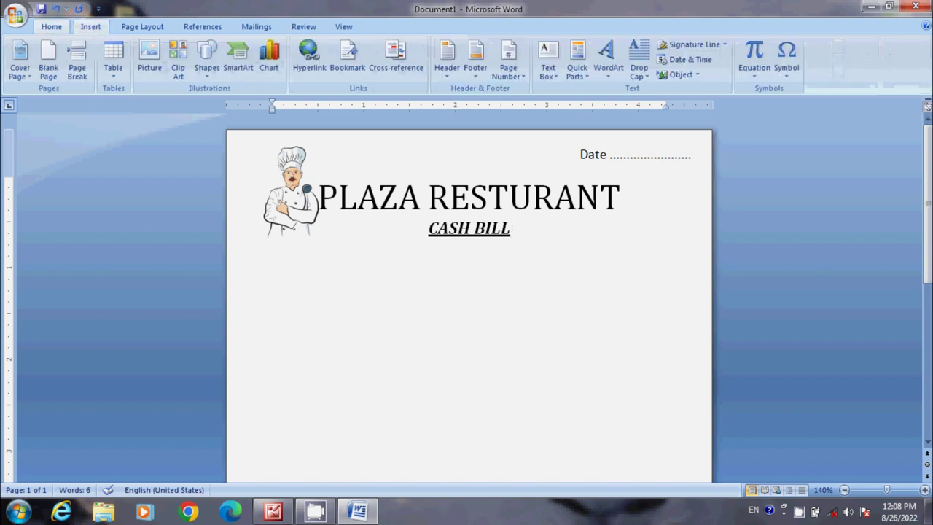
pyautogui.click(207, 58)
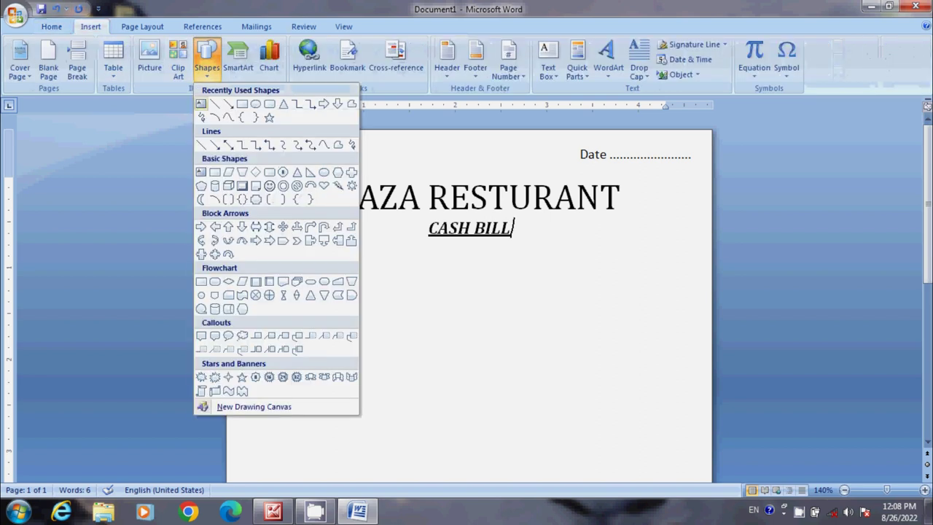
pyautogui.click(201, 103)
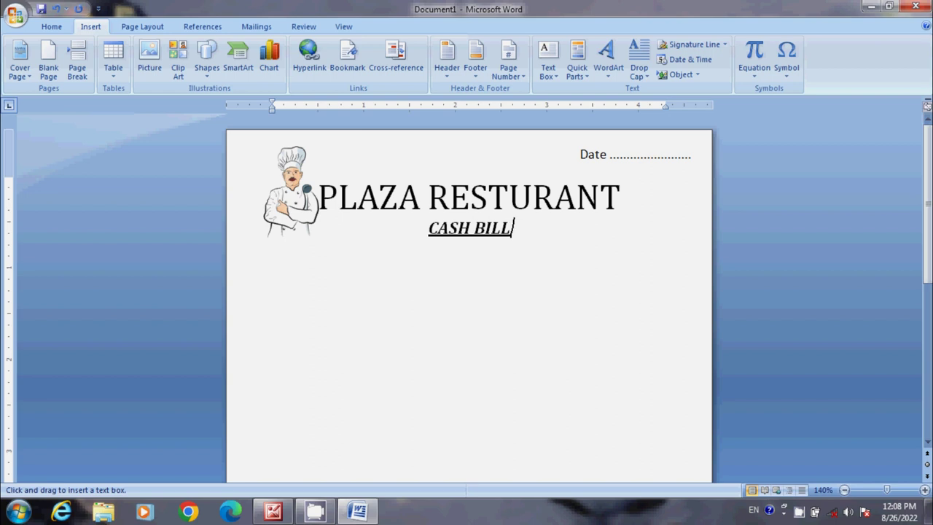
pyautogui.press('Escape')
pyautogui.moveTo(525, 228); pyautogui.dragTo(702, 324)
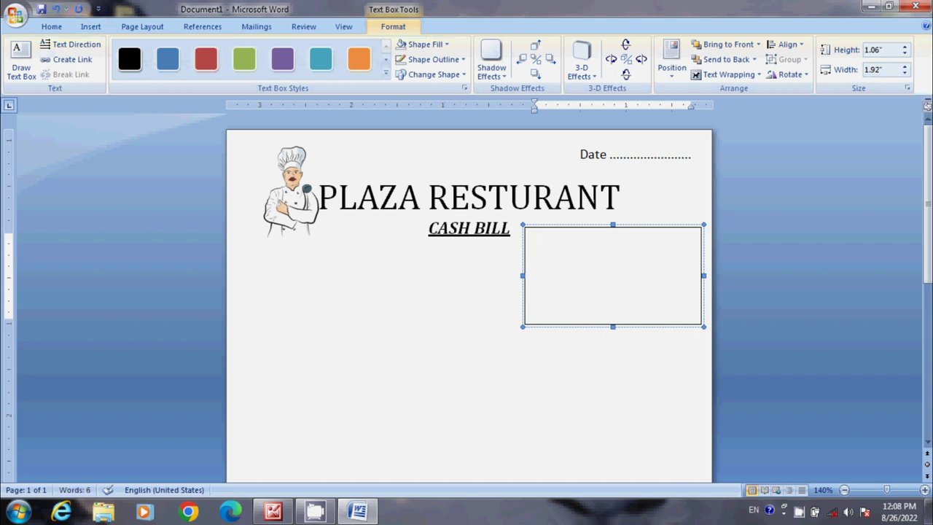
pyautogui.write('D')
pyautogui.write('akba')
pyautogui.write('ngla')
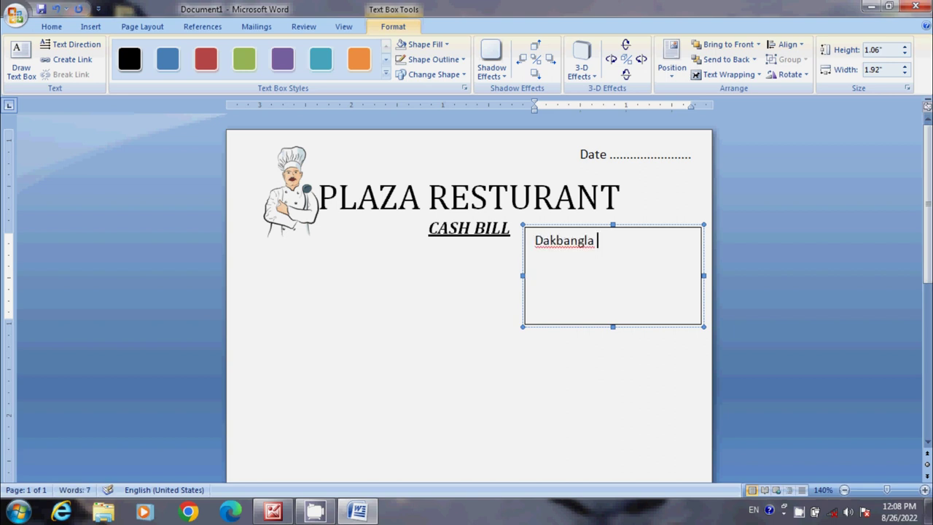
pyautogui.write(' R')
pyautogui.write('oad')
pyautogui.write(' patna')
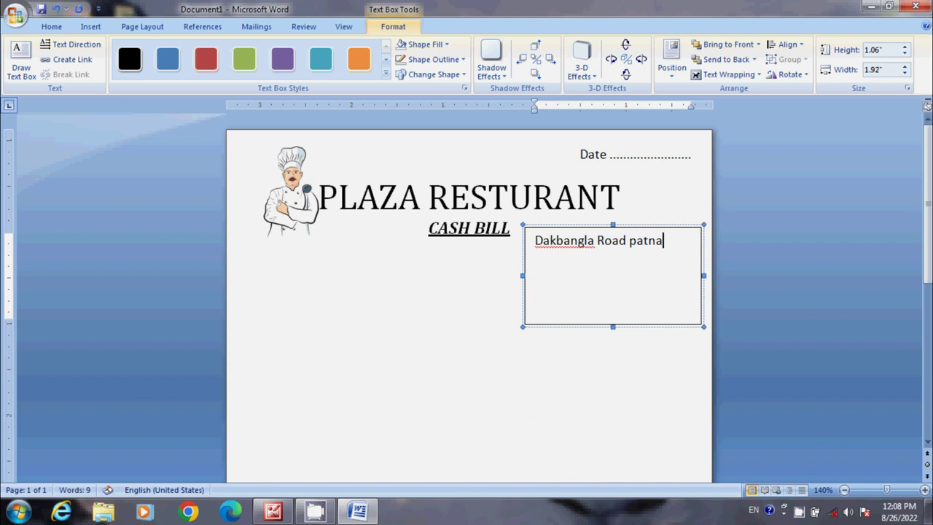
# Shrink all the address text in the box to 9 pt and make it bold
pyautogui.hotkey('ctrl', 'a')
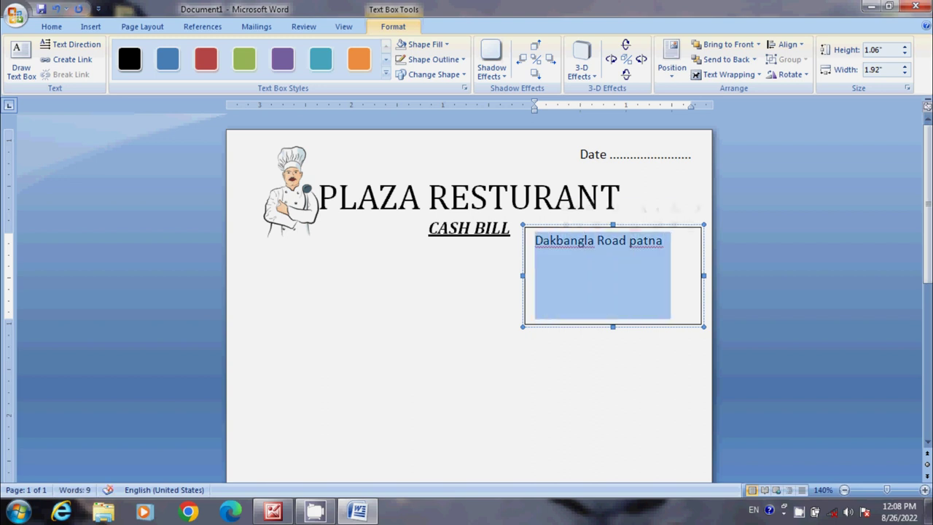
pyautogui.press('alt')
pyautogui.press('h')
pyautogui.press('f')
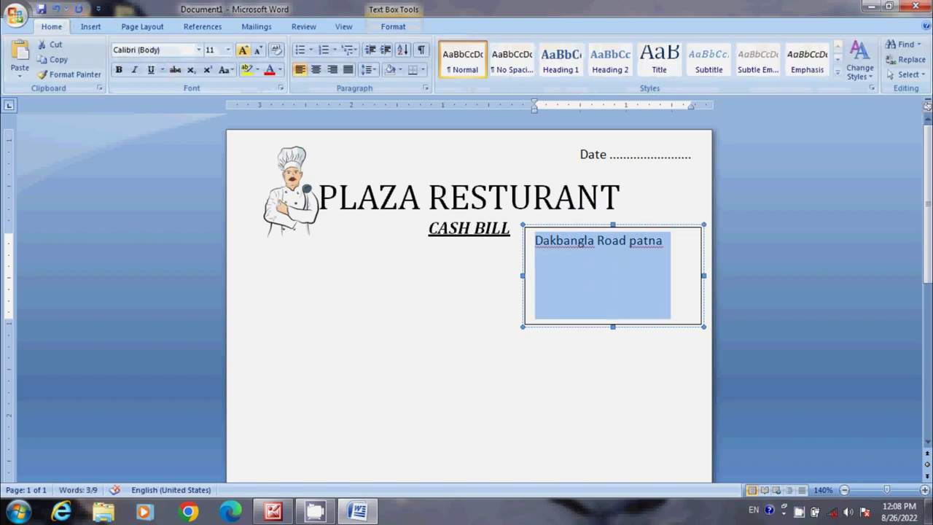
pyautogui.press('k')
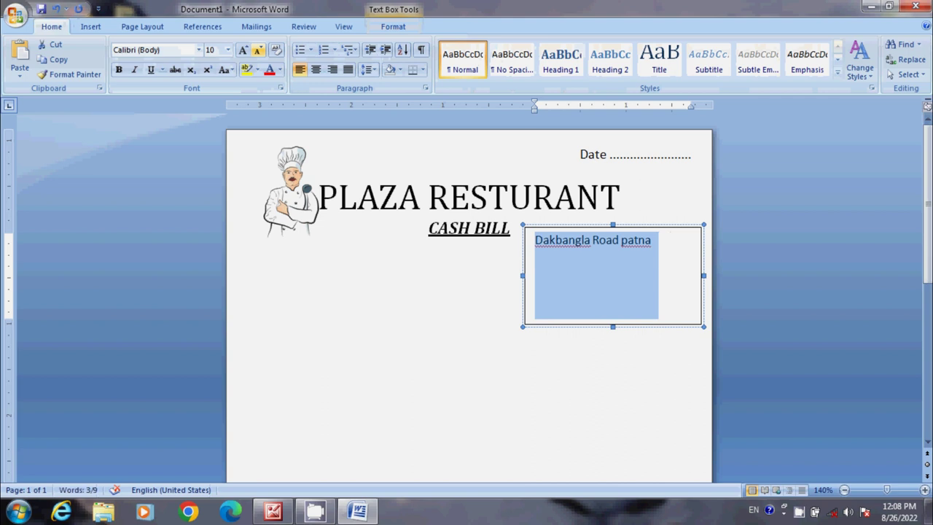
pyautogui.hotkey('ctrl', '[')
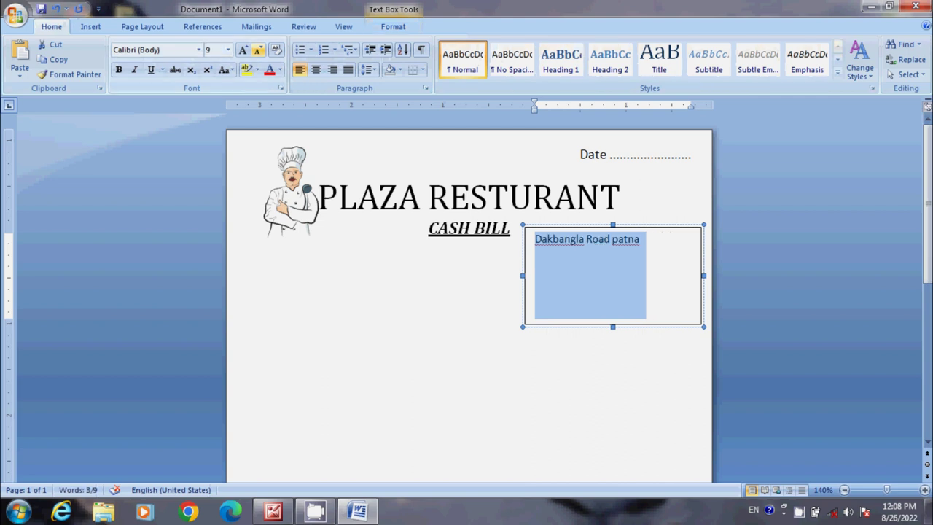
pyautogui.hotkey('ctrl', 'b')
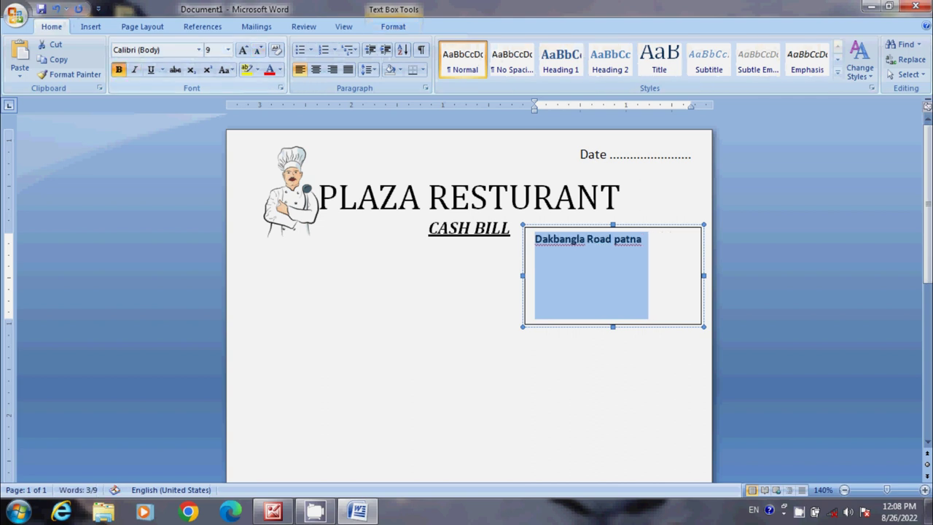
pyautogui.press('Right')
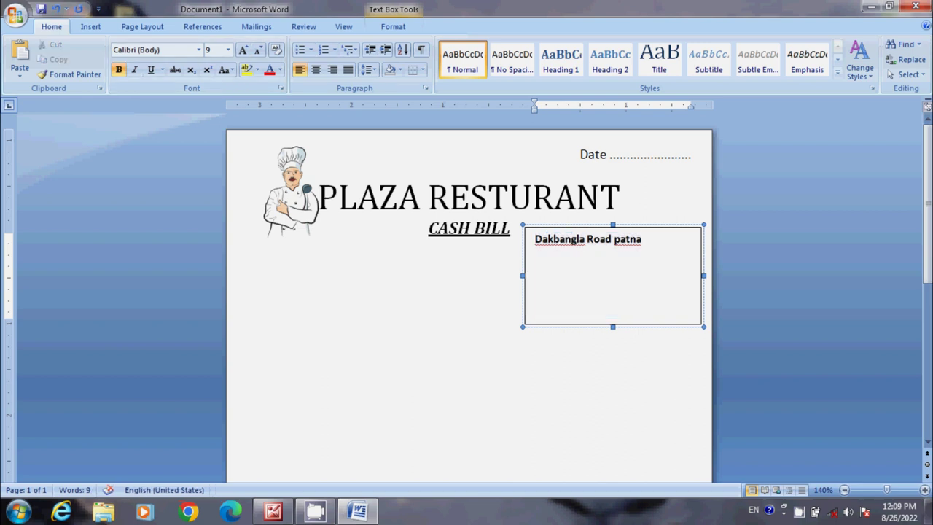
# Check the address's line spacing options, leaving them unchanged
pyautogui.press('alt')
pyautogui.press('h')
pyautogui.press('k')
pyautogui.press('Down')
pyautogui.press('Down')
pyautogui.press('Down')
pyautogui.press('Down')
pyautogui.press('Down')
pyautogui.press('Down')
pyautogui.press('Escape')
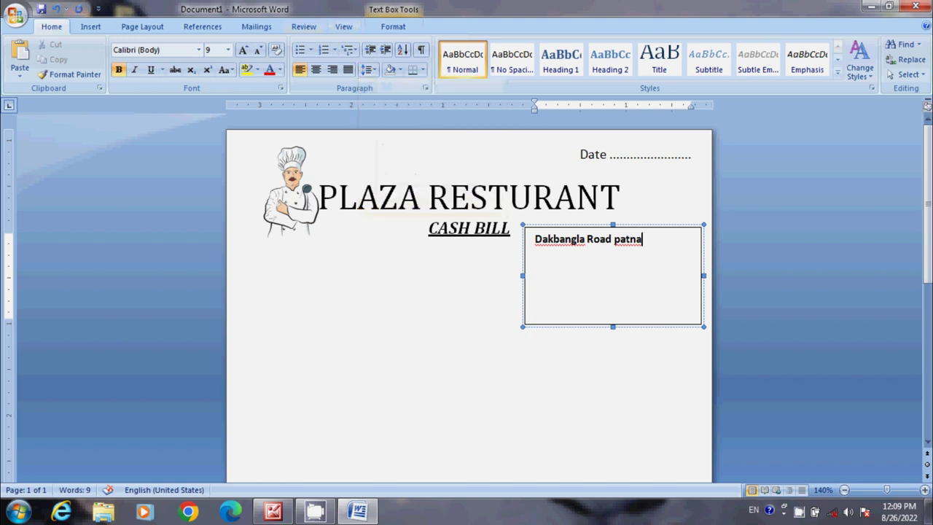
pyautogui.press('Return')
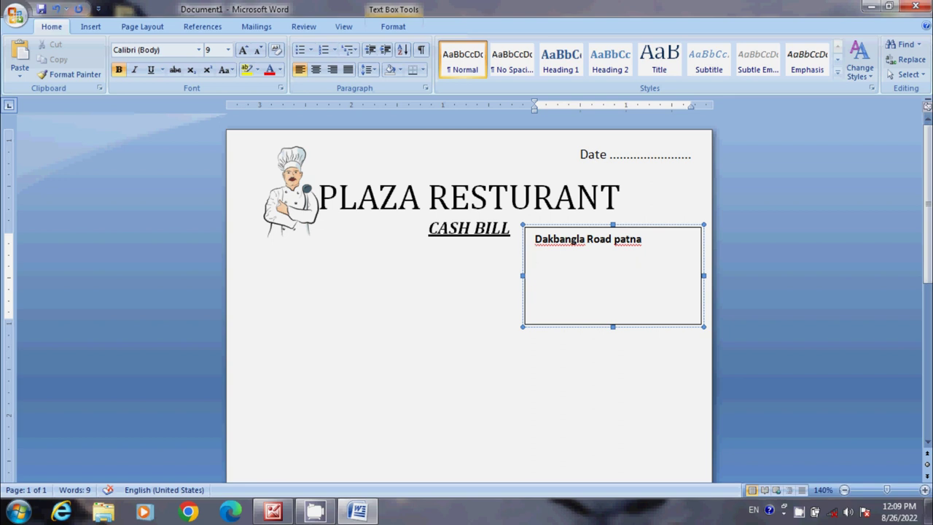
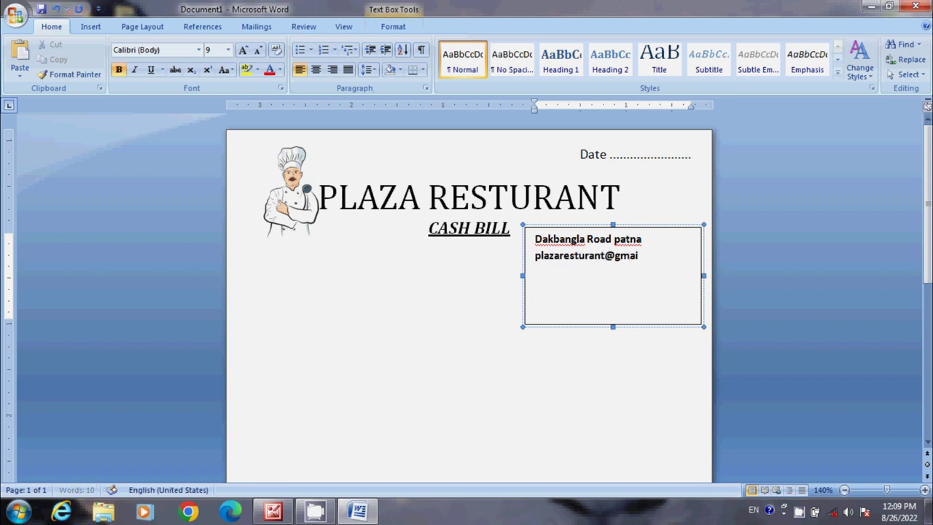
pyautogui.press('Return')
pyautogui.write('ww')
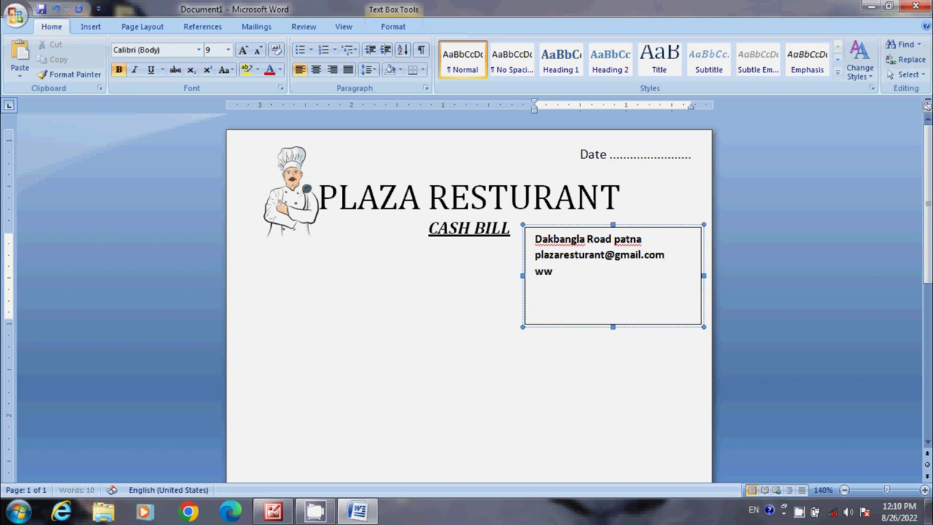
pyautogui.write('w.plazaresturant.com')
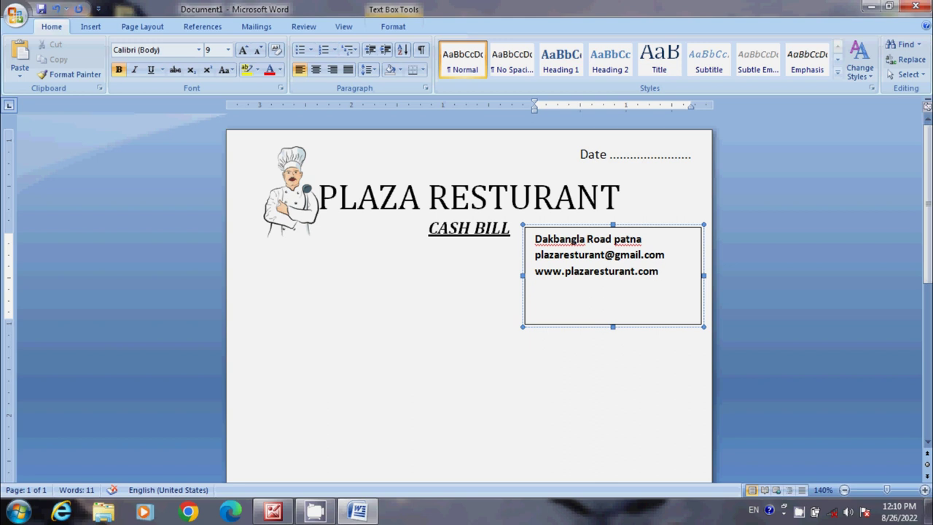
pyautogui.press('Return')
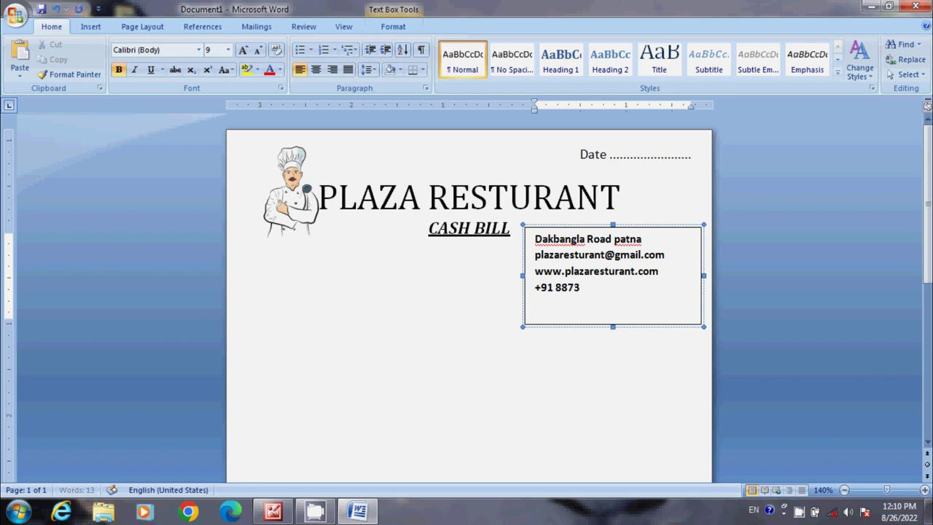
pyautogui.press('Escape')
# Set the contact details text box to No Fill and No Outline
pyautogui.click(425, 44)
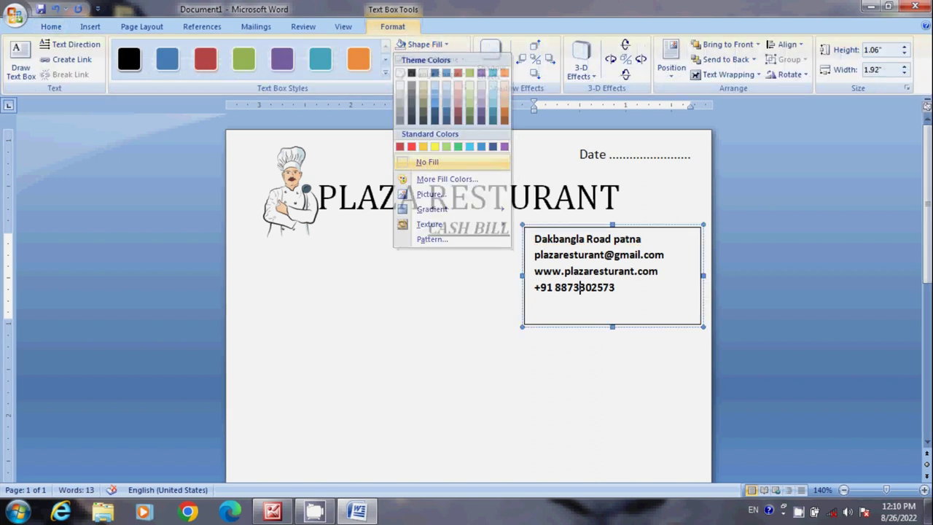
pyautogui.click(427, 162)
pyautogui.click(433, 59)
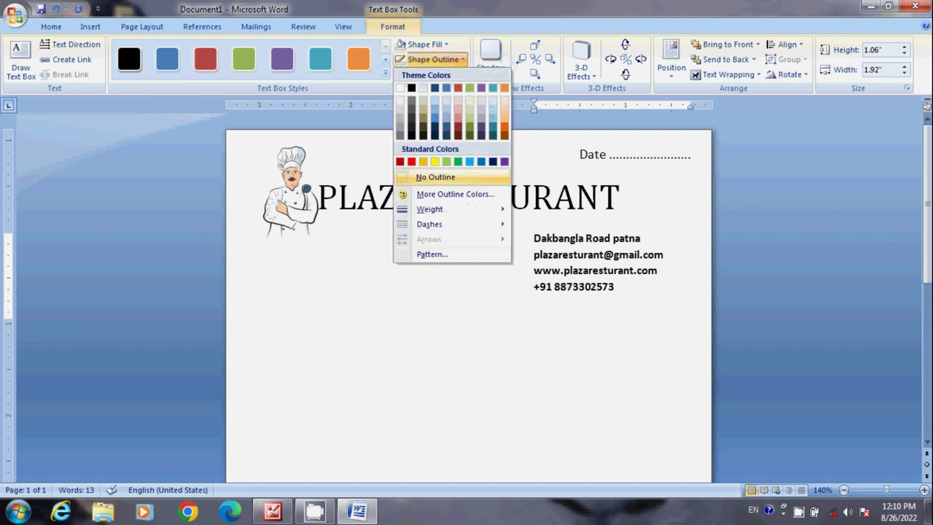
pyautogui.click(435, 177)
pyautogui.click(513, 228)
pyautogui.click(614, 286)
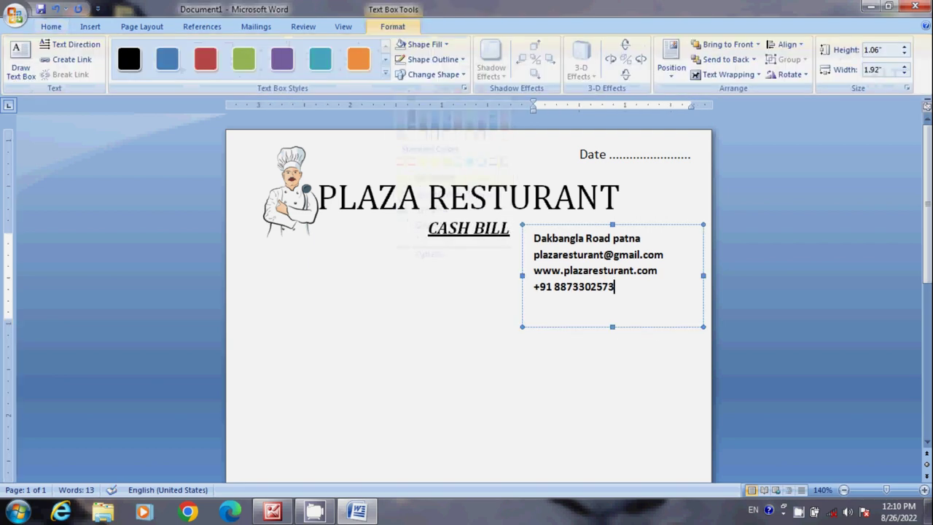
pyautogui.click(513, 229)
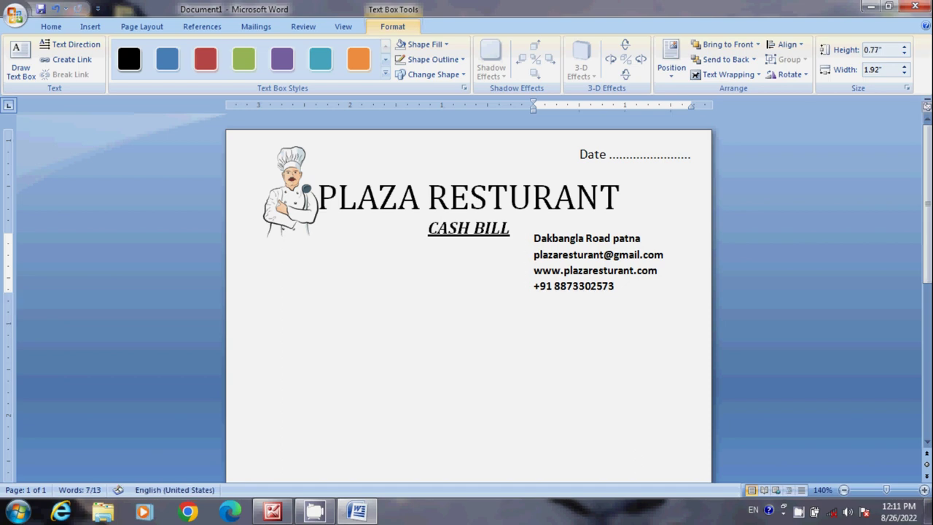
pyautogui.click(469, 325)
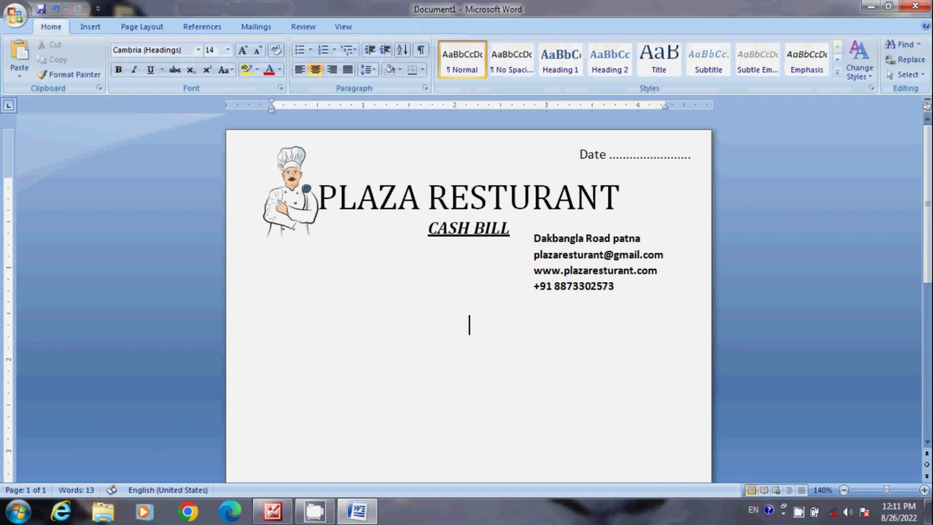
# Insert the location-pin picture icon-2446689_640 with Behind Text wrapping
pyautogui.click(90, 26)
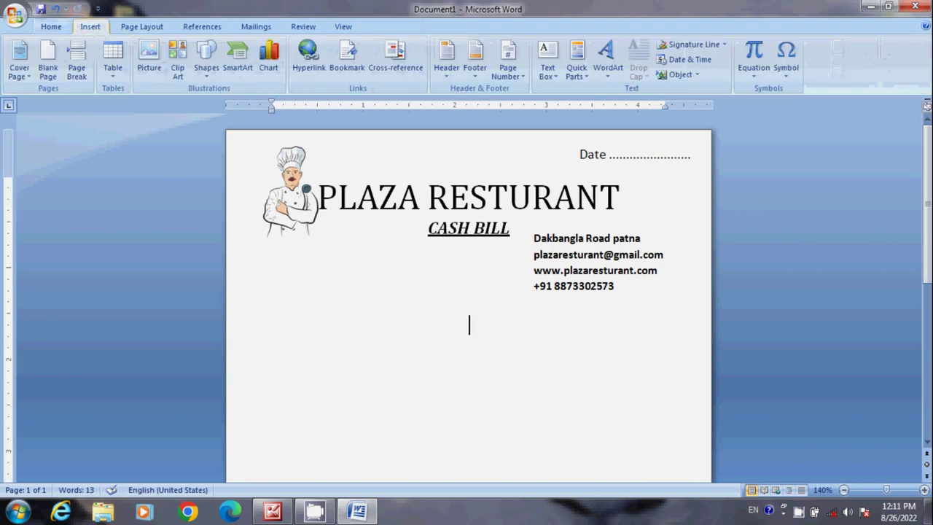
pyautogui.click(149, 59)
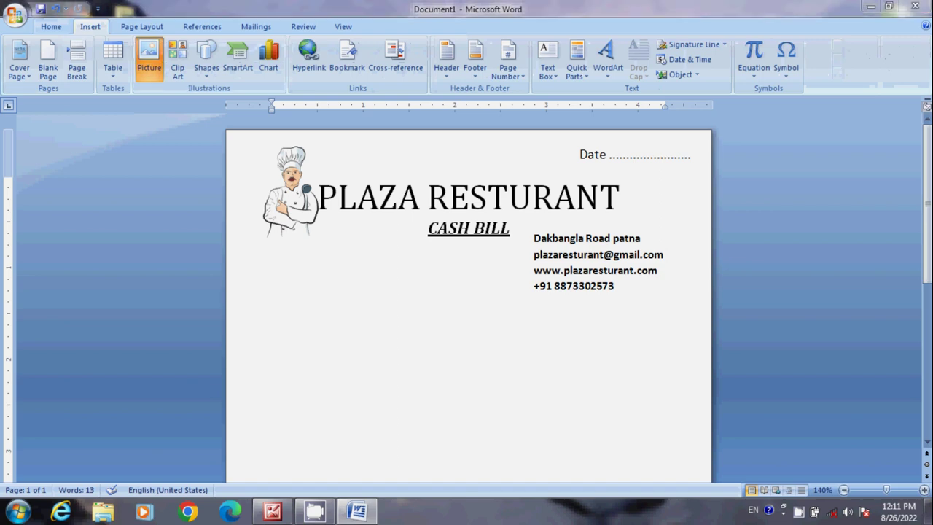
pyautogui.click(521, 208)
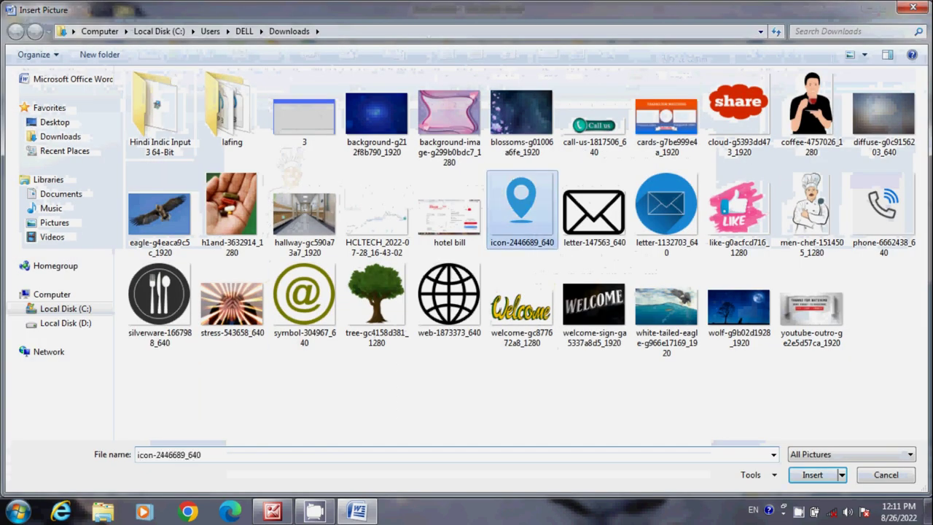
pyautogui.press('Return')
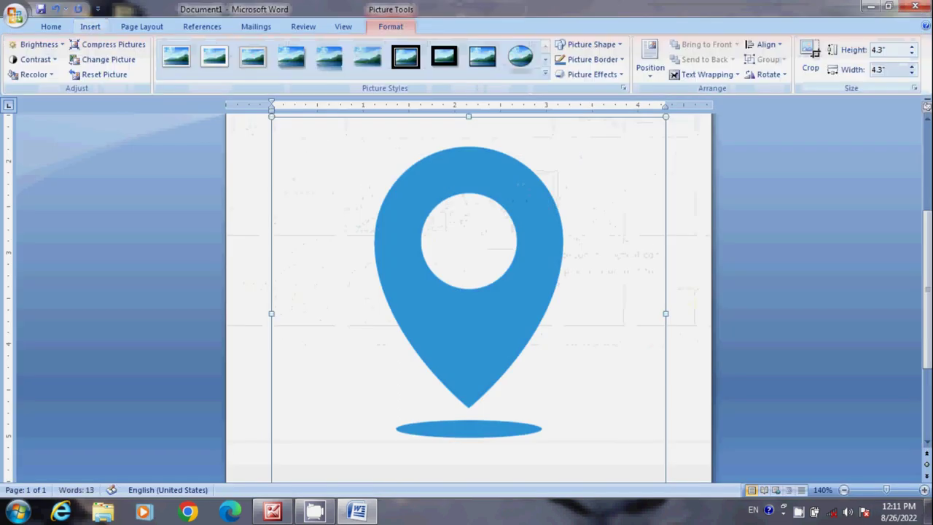
pyautogui.click(706, 74)
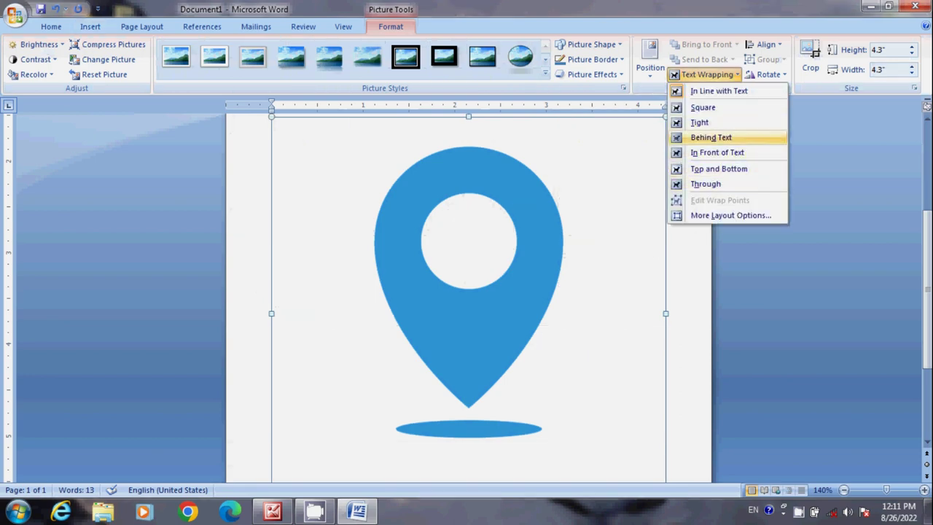
pyautogui.click(711, 137)
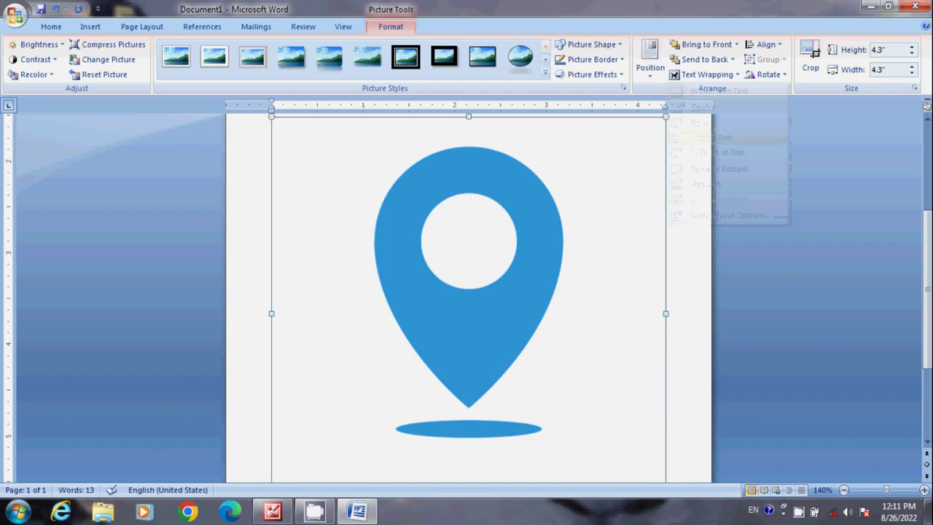
# Shrink the pin to a 0.18-inch icon and place it after the street address line
pyautogui.moveTo(666, 117)
pyautogui.mouseDown()
pyautogui.moveTo(405, 389)
pyautogui.moveTo(549, 253)
pyautogui.mouseUp()
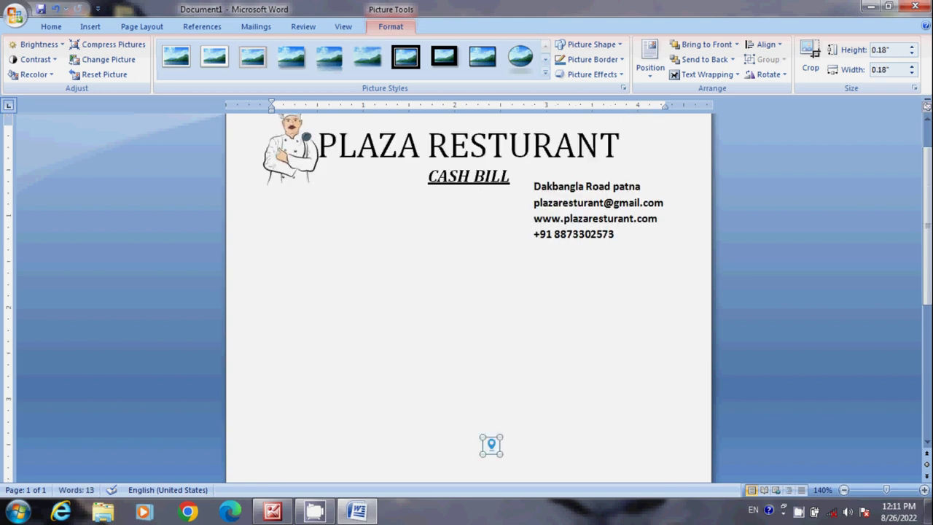
pyautogui.moveTo(492, 445); pyautogui.dragTo(650, 188)
pyautogui.click(469, 272)
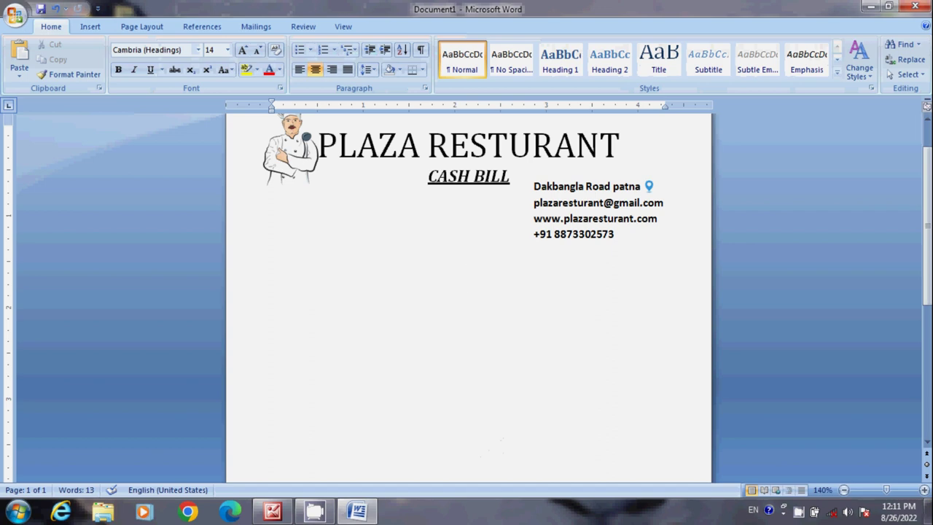
pyautogui.click(665, 202)
pyautogui.click(469, 272)
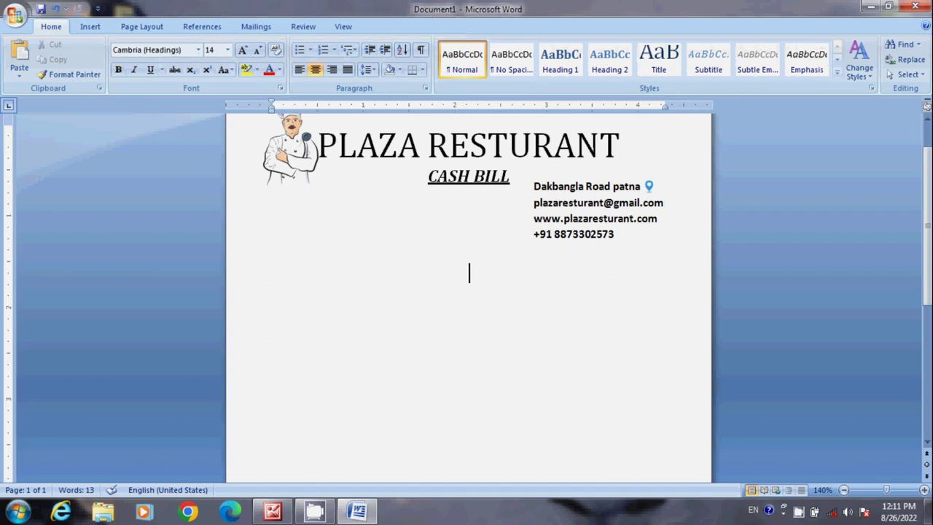
# Insert the envelope picture letter-147563_640 with Behind Text wrapping
pyautogui.click(90, 26)
pyautogui.click(150, 54)
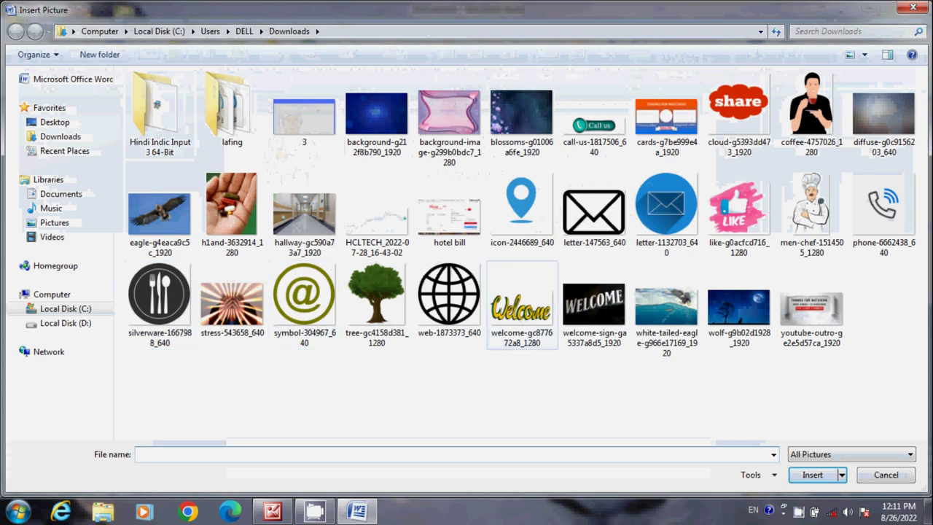
pyautogui.click(595, 212)
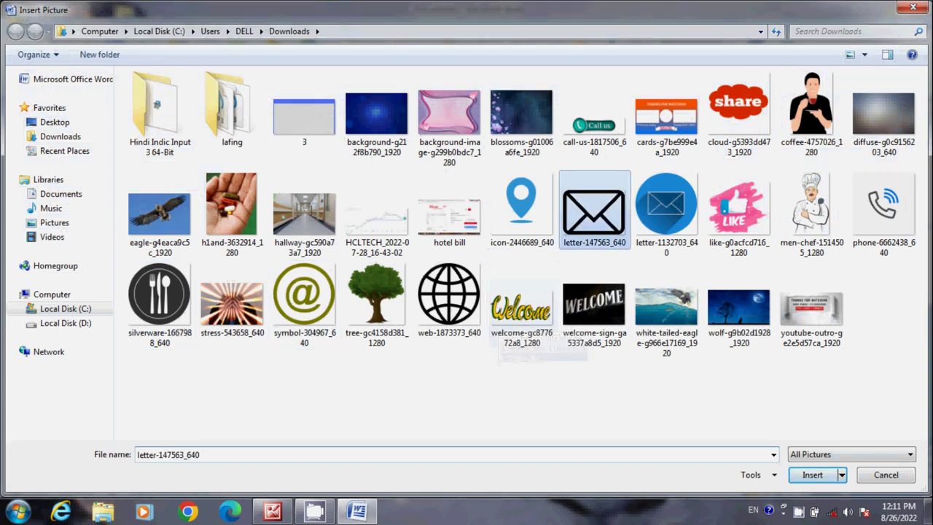
pyautogui.press('Return')
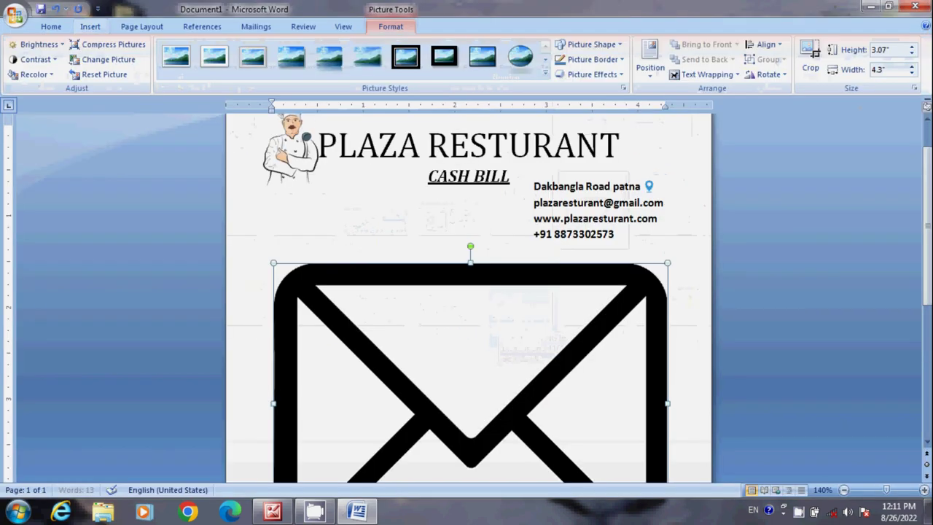
pyautogui.click(706, 74)
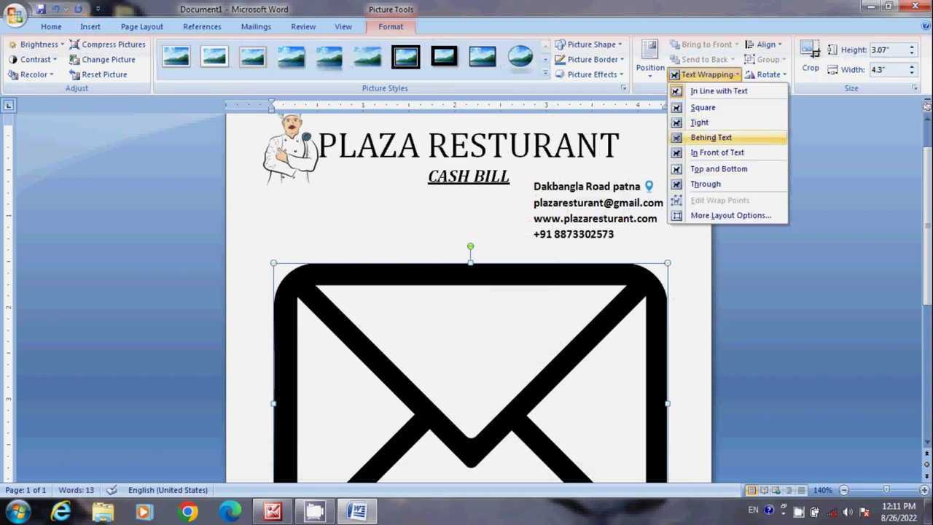
pyautogui.click(711, 137)
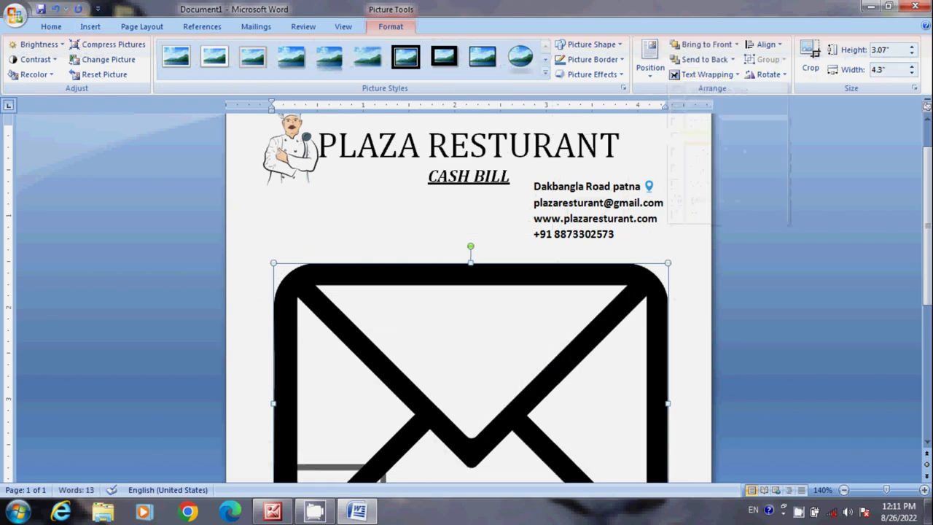
# Shrink the envelope to a small icon beside the e-mail address line
pyautogui.moveTo(668, 262)
pyautogui.mouseDown()
pyautogui.moveTo(381, 467)
pyautogui.moveTo(457, 272)
pyautogui.mouseUp()
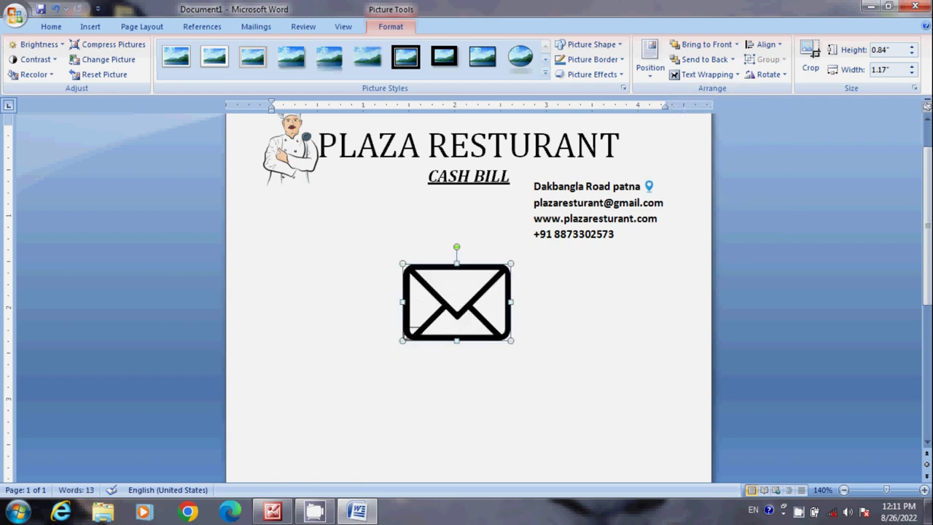
pyautogui.moveTo(510, 264)
pyautogui.mouseDown()
pyautogui.moveTo(422, 326)
pyautogui.moveTo(674, 202)
pyautogui.mouseUp()
pyautogui.click(468, 272)
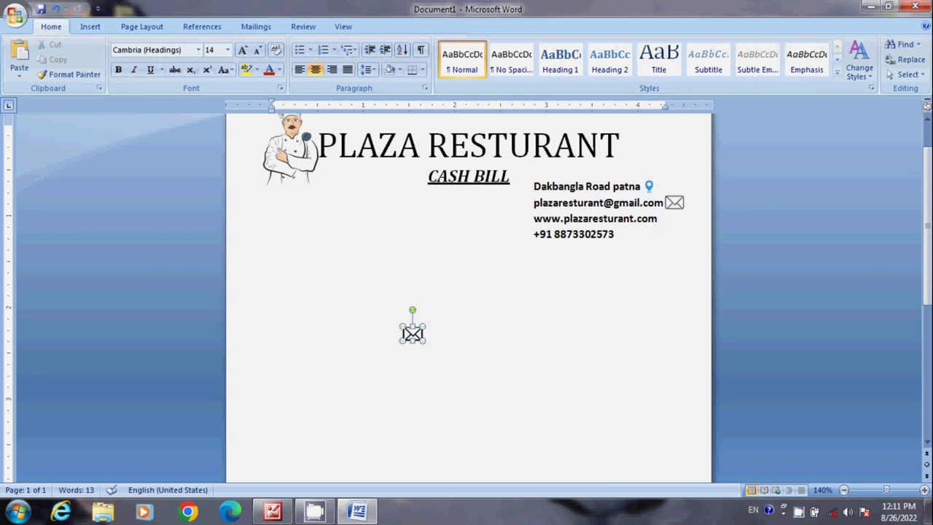
pyautogui.click(468, 272)
# Insert the globe picture web-1873373_640 with Behind Text wrapping
pyautogui.click(90, 26)
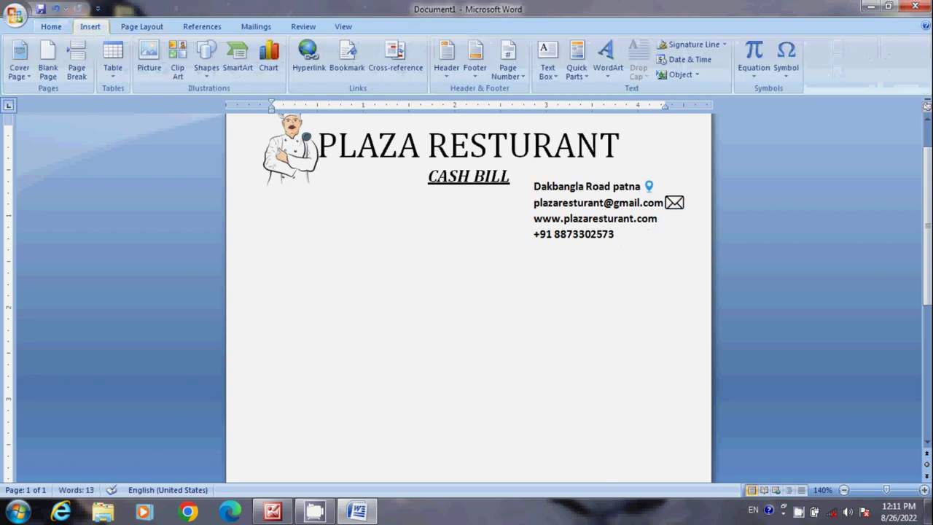
pyautogui.click(148, 54)
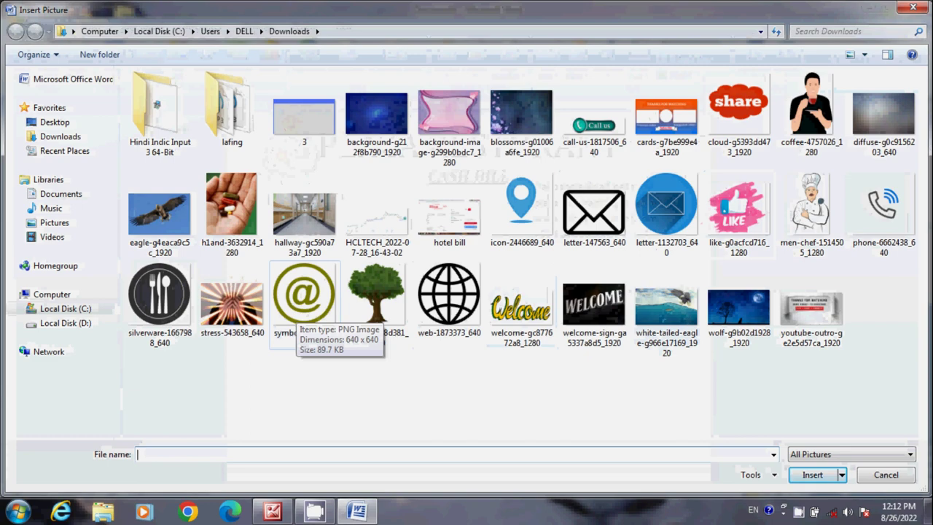
pyautogui.click(449, 295)
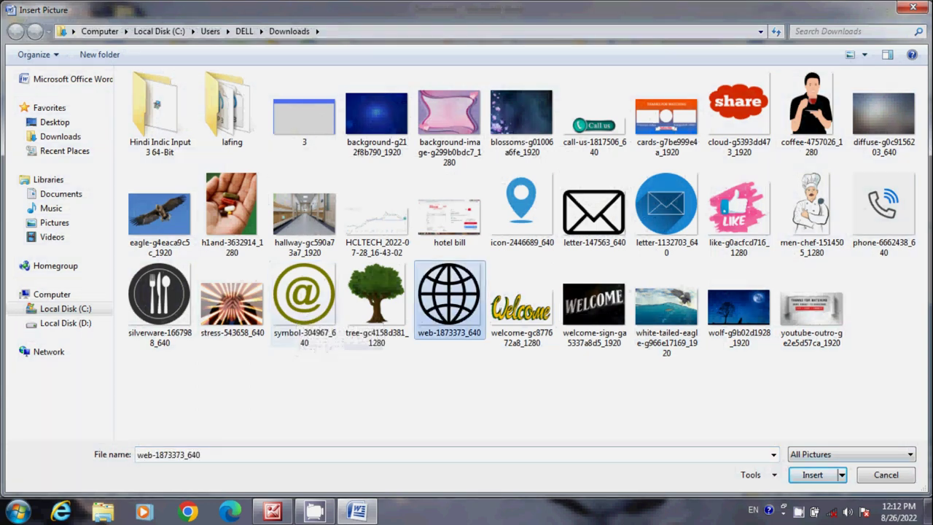
pyautogui.click(813, 474)
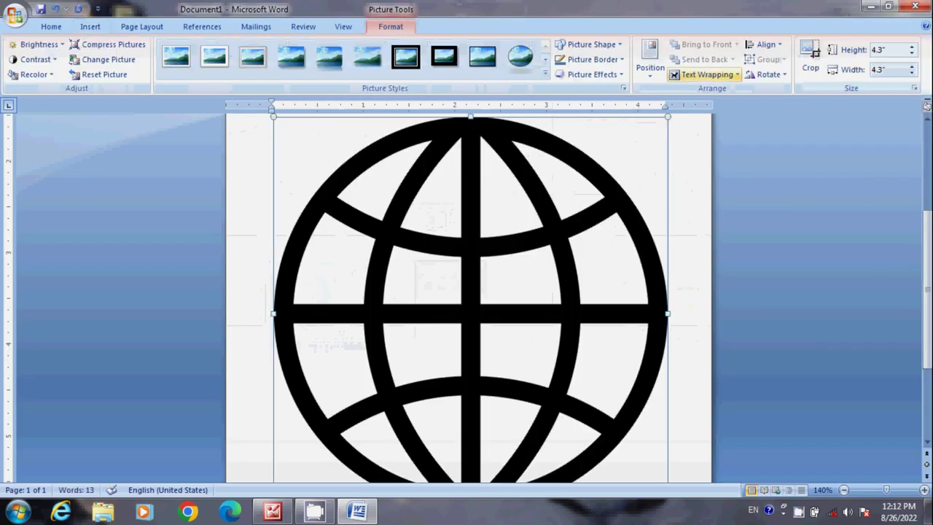
pyautogui.click(706, 74)
pyautogui.click(711, 137)
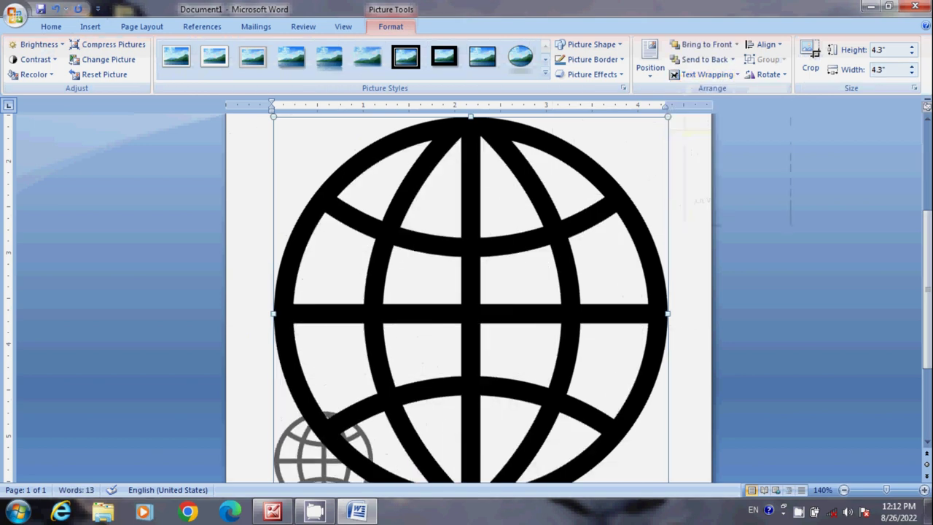
# Shrink the globe to a 0.2-inch icon and move it beside the website line
pyautogui.moveTo(668, 117); pyautogui.dragTo(359, 427)
pyautogui.moveTo(316, 456); pyautogui.dragTo(538, 267)
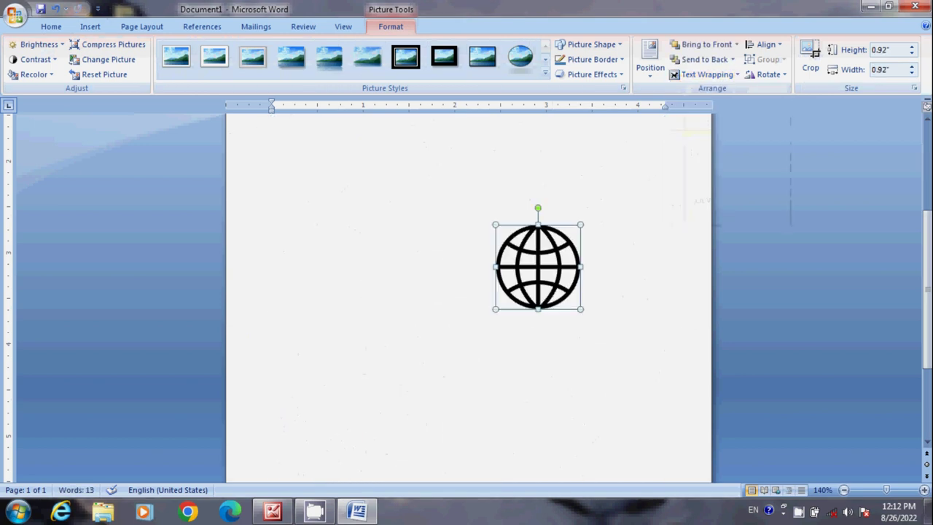
pyautogui.moveTo(580, 224); pyautogui.dragTo(518, 298)
pyautogui.scroll(2, 511, 306)
pyautogui.moveTo(505, 390); pyautogui.dragTo(625, 227)
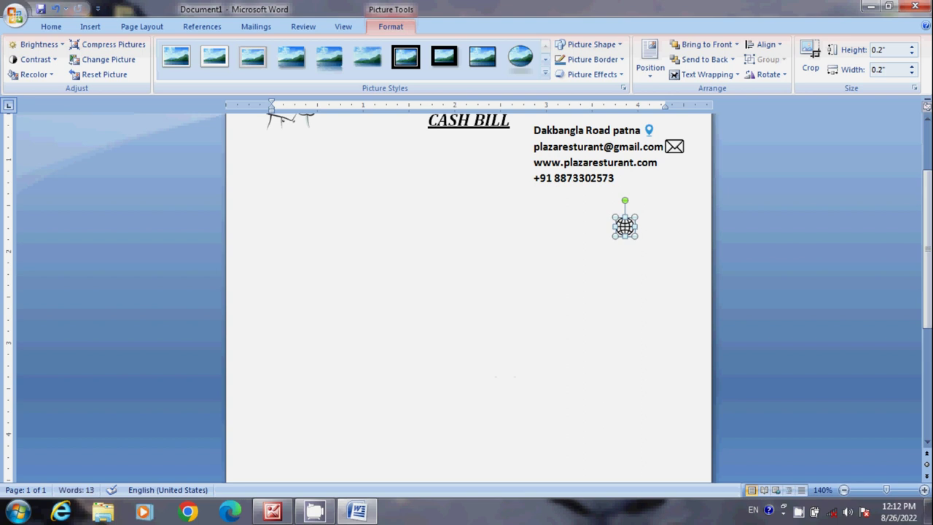
pyautogui.click(470, 218)
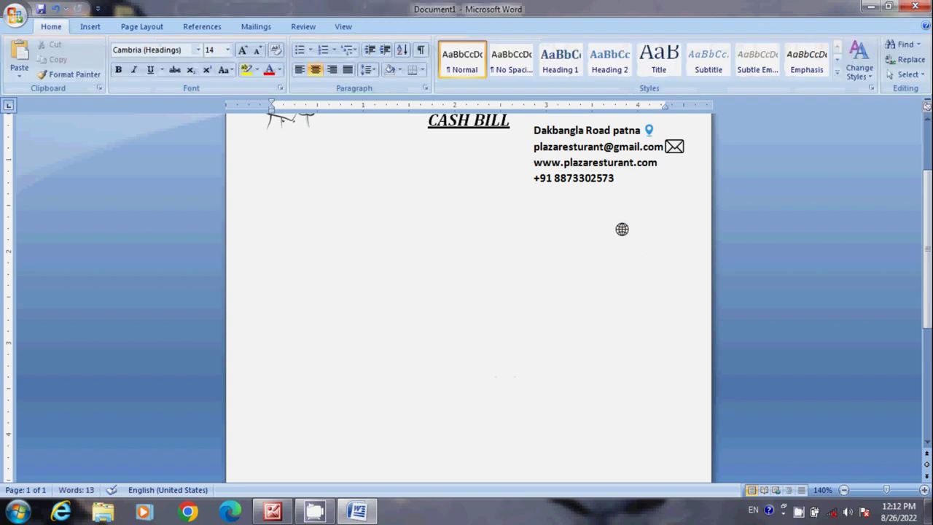
pyautogui.moveTo(622, 229)
pyautogui.mouseDown()
pyautogui.moveTo(670, 166)
pyautogui.moveTo(664, 163)
pyautogui.mouseUp()
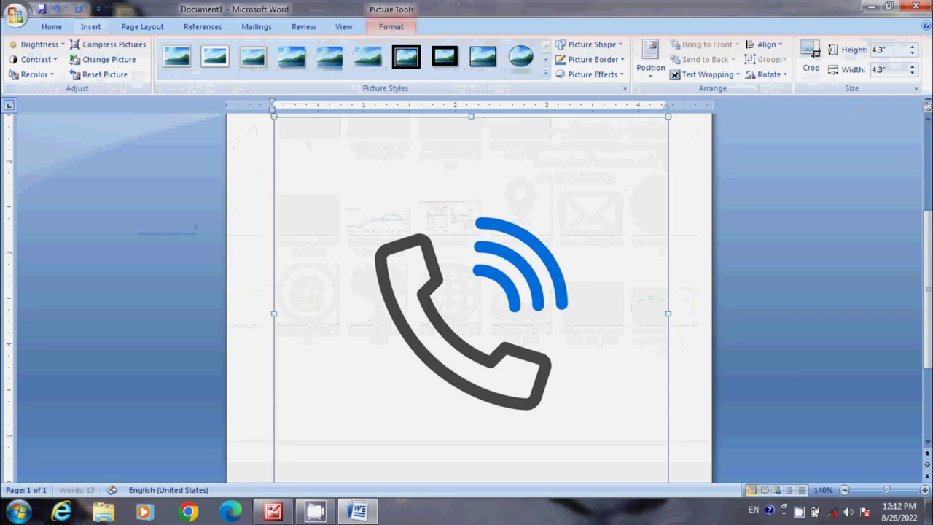
# Set the phone picture's text wrapping to Behind Text
pyautogui.click(707, 75)
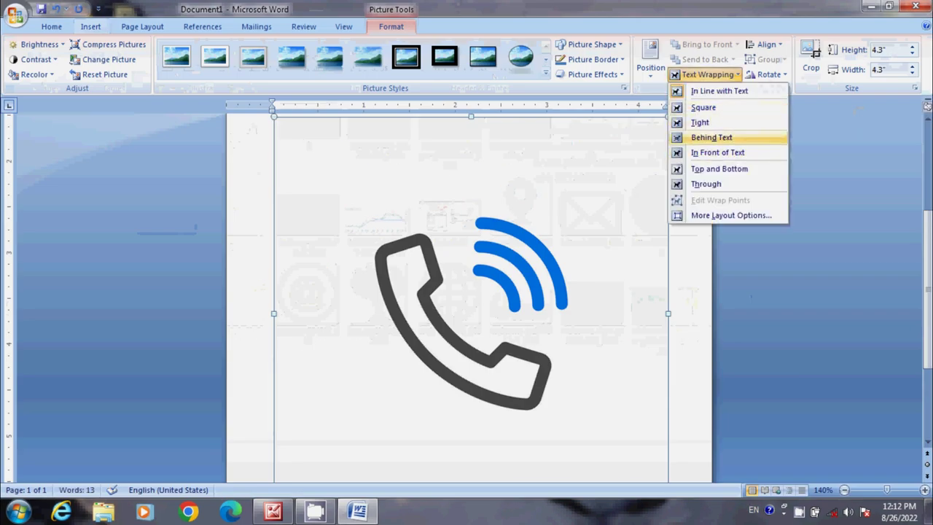
pyautogui.click(712, 137)
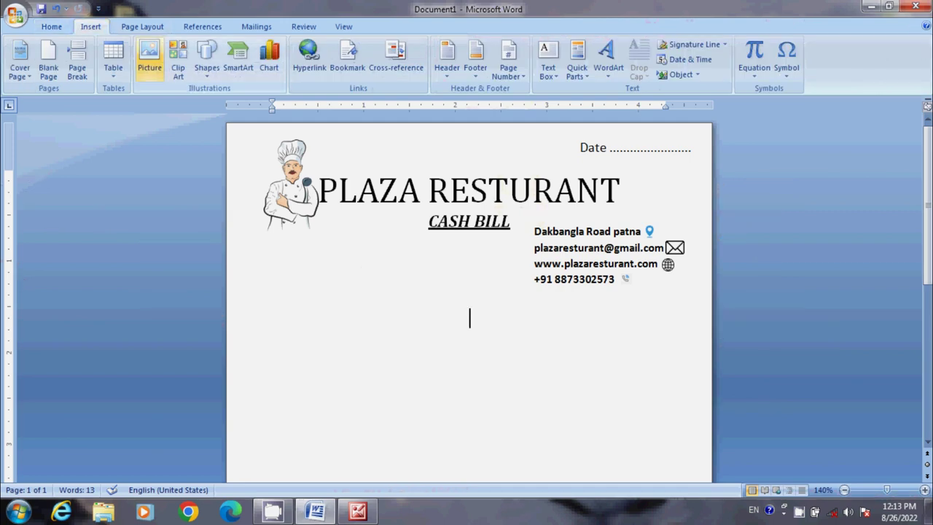
pyautogui.click(207, 58)
# Draw a text box below CASH BILL with 'Customer name' in bold 10 pt
pyautogui.click(200, 104)
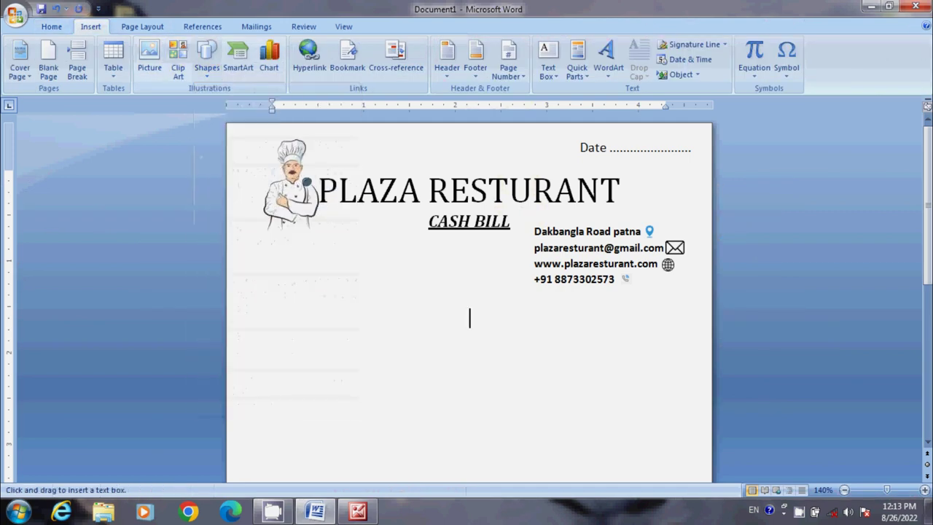
pyautogui.press('Escape')
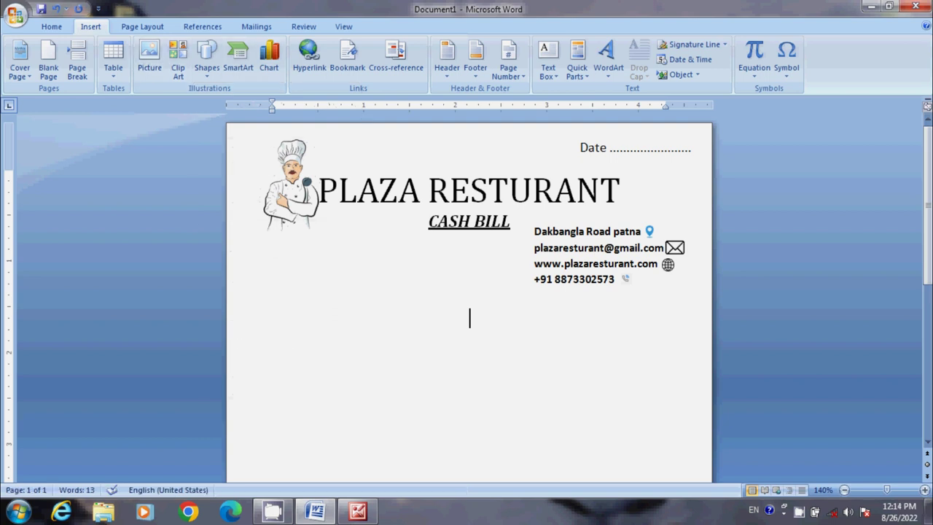
pyautogui.moveTo(270, 245); pyautogui.dragTo(525, 329)
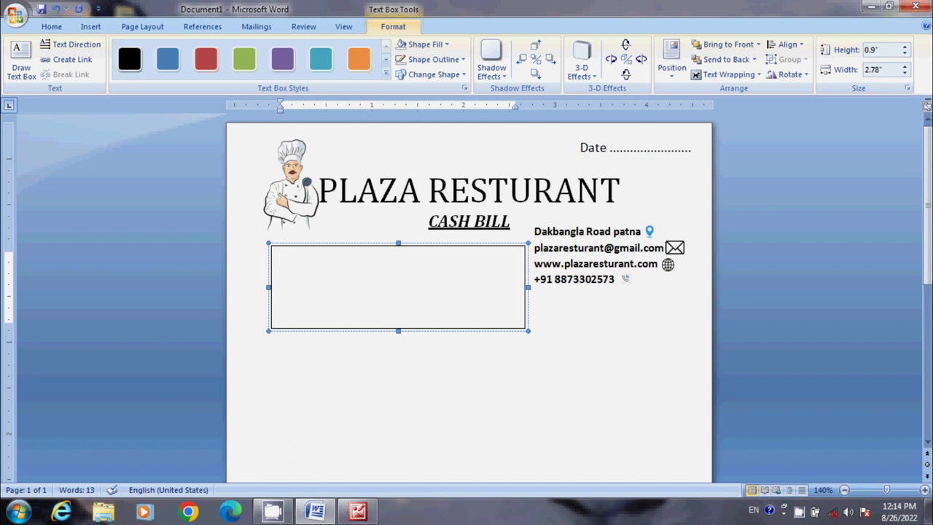
pyautogui.write('Cus')
pyautogui.write('tomer ')
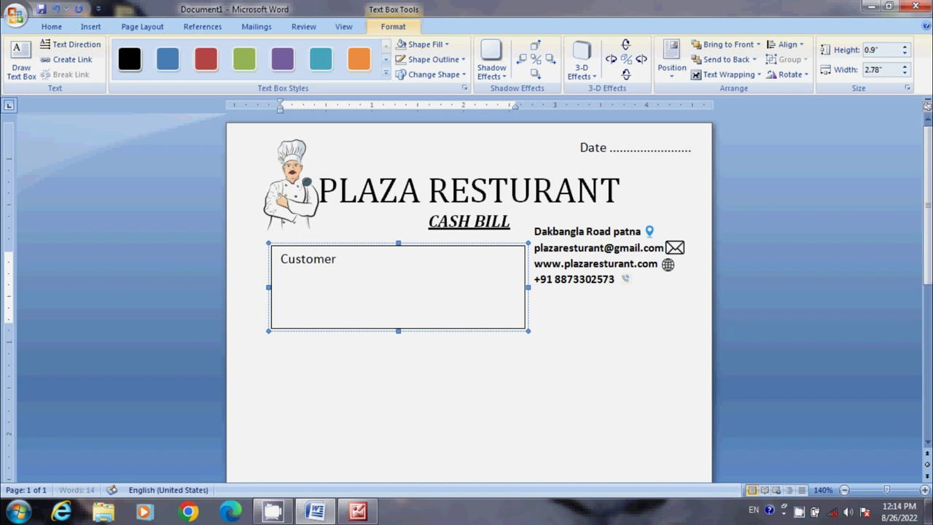
pyautogui.write('nam')
pyautogui.write('e')
pyautogui.hotkey('ctrl', 'a')
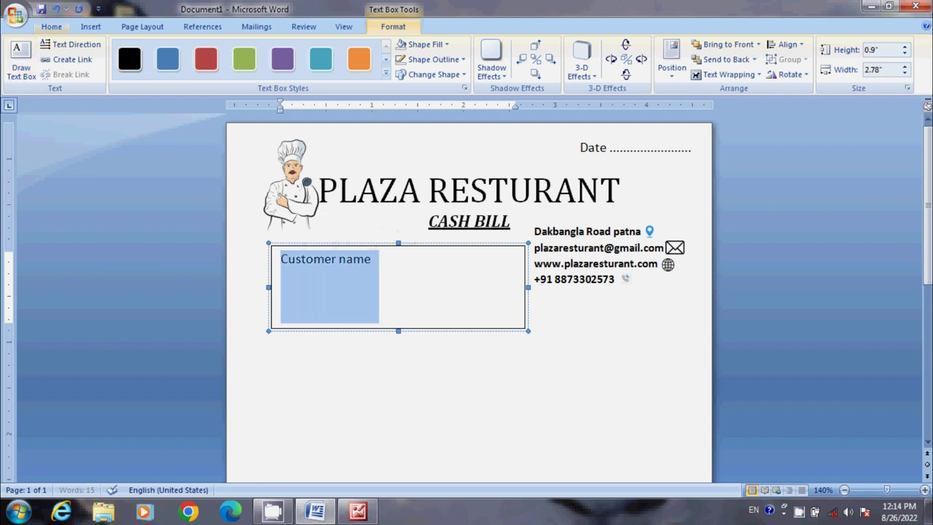
pyautogui.click(51, 26)
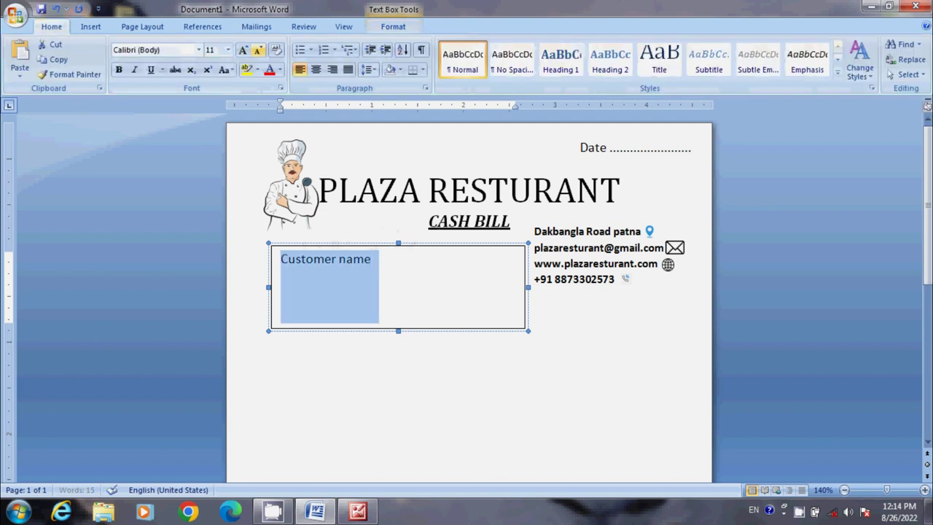
pyautogui.click(258, 50)
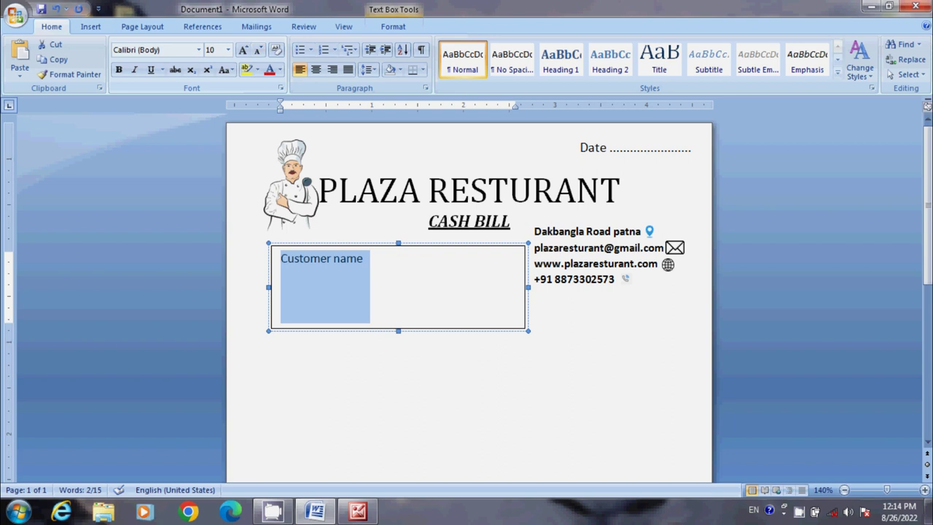
pyautogui.click(119, 70)
pyautogui.click(367, 259)
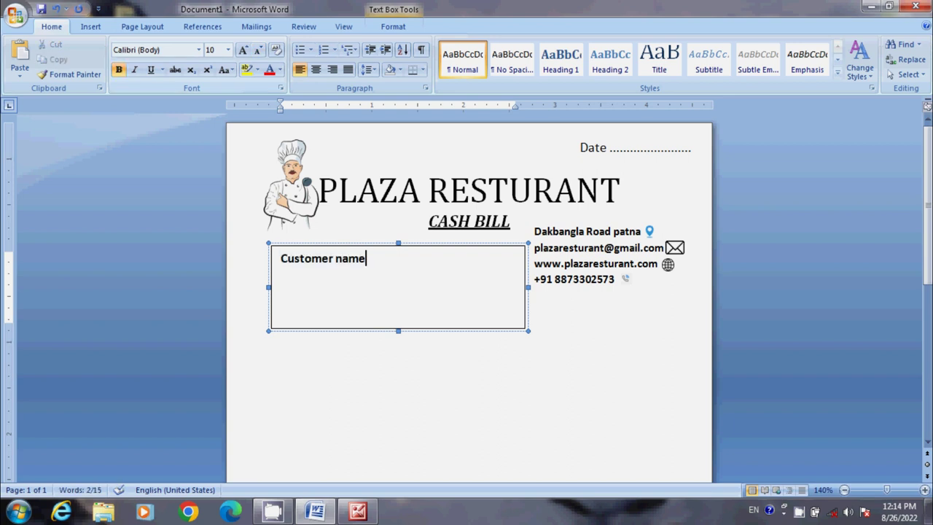
# Add dotted blanks for Customer name, Address and Phone no., then shorten the box to fit
pyautogui.write('.')
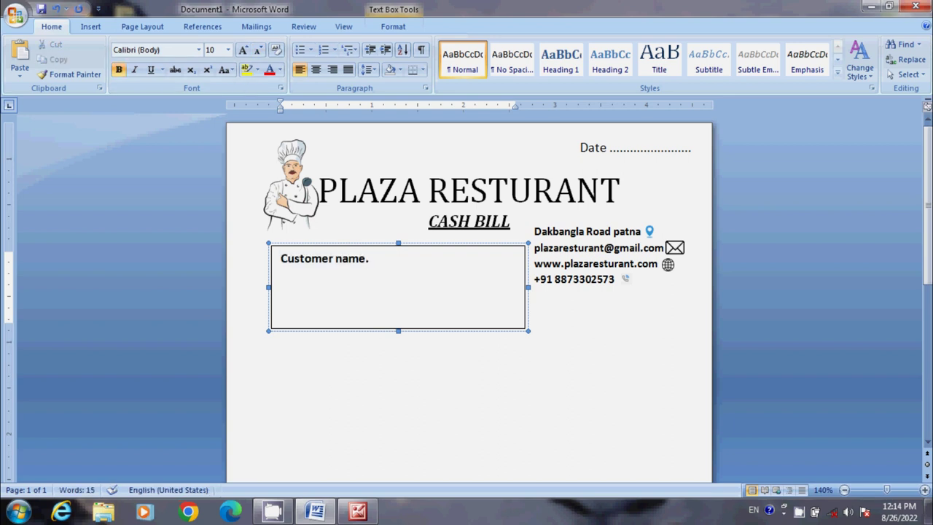
pyautogui.write('.....................................')
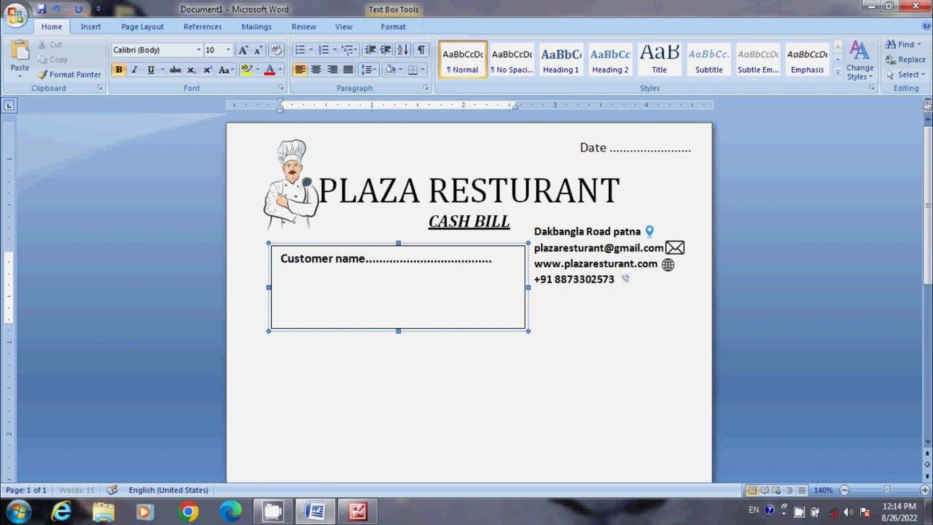
pyautogui.write('.....')
pyautogui.click(368, 70)
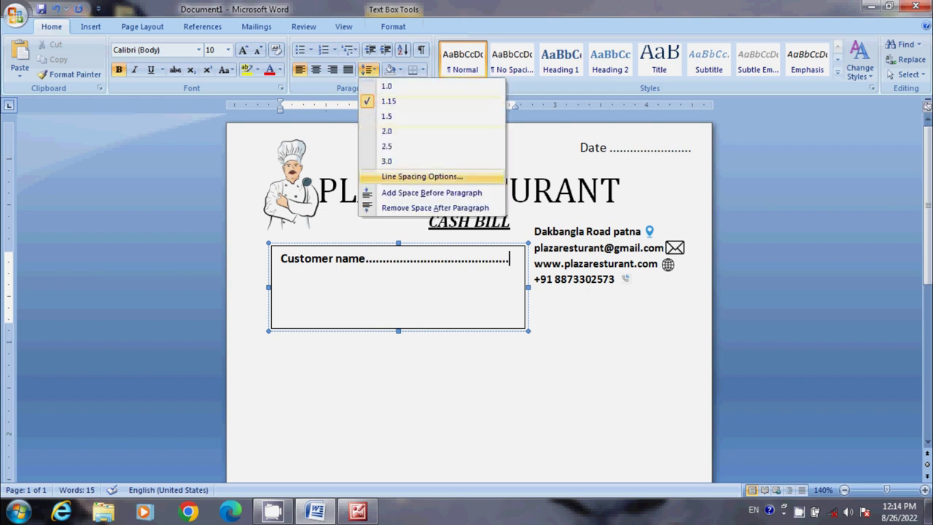
pyautogui.click(436, 208)
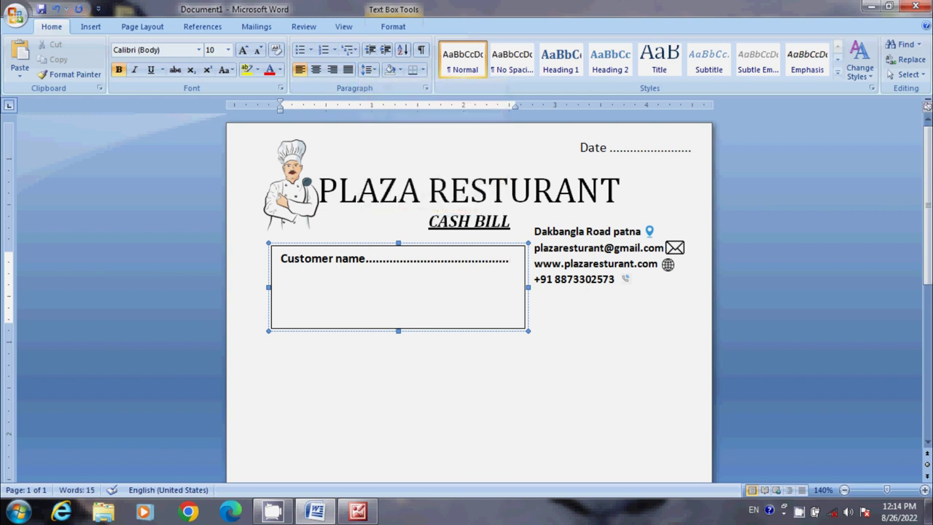
pyautogui.press('Return')
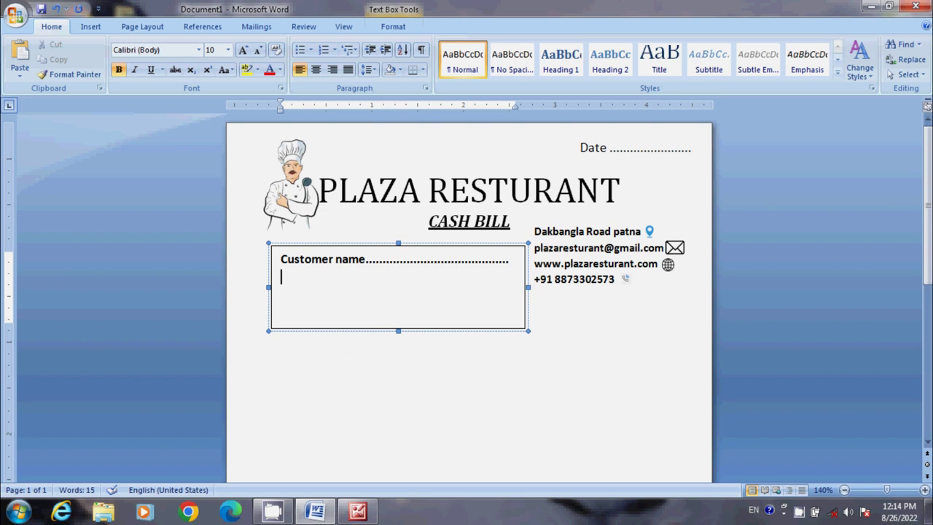
pyautogui.write('A')
pyautogui.write('ddress')
pyautogui.write(' ......................................')
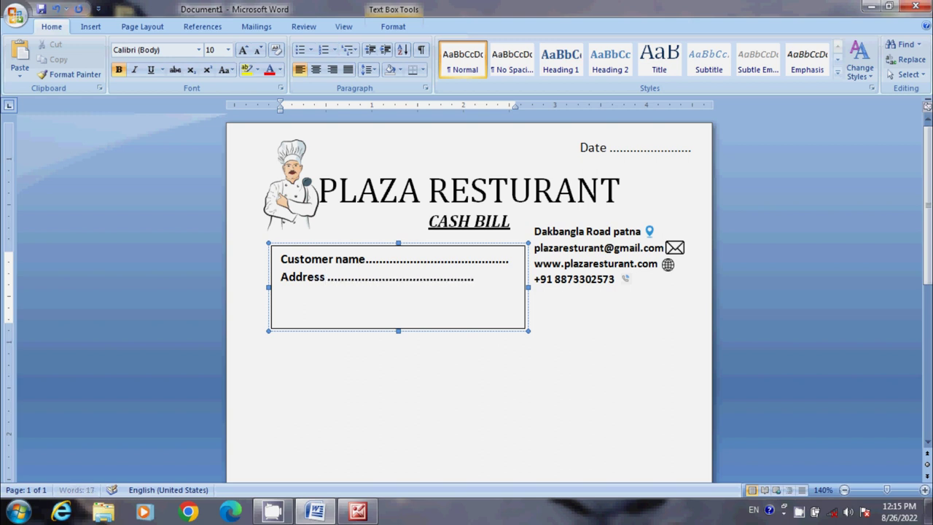
pyautogui.write('.........')
pyautogui.press('Return')
pyautogui.write('P')
pyautogui.write('h')
pyautogui.write('one no')
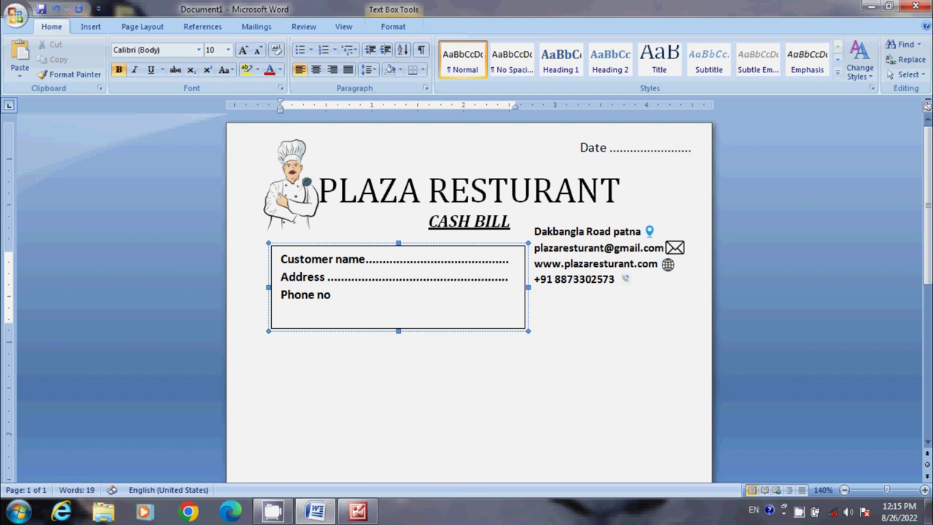
pyautogui.write('.')
pyautogui.write(' .................................')
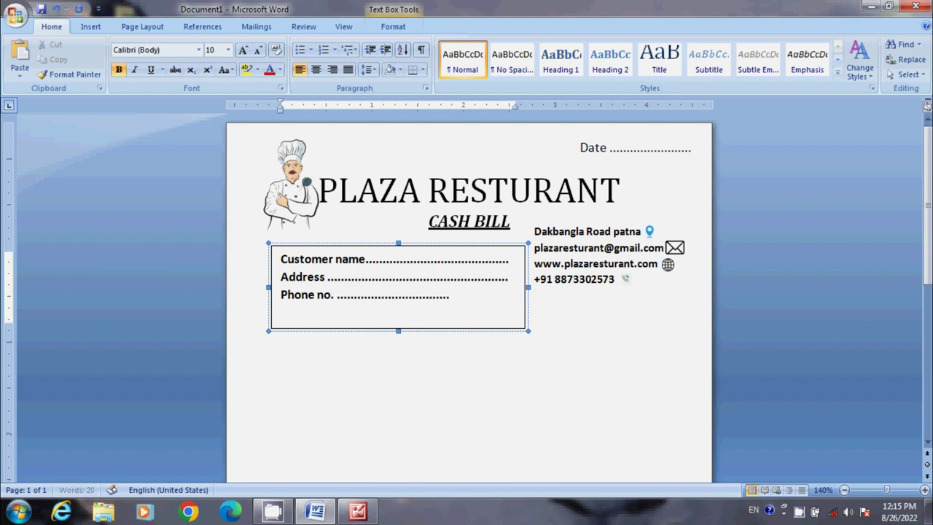
pyautogui.write('...................')
pyautogui.click(437, 379)
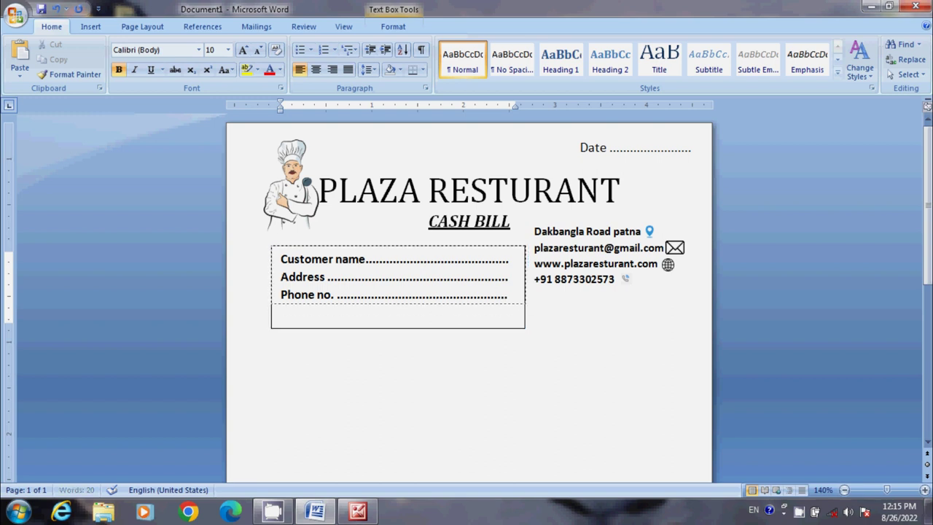
pyautogui.moveTo(398, 329); pyautogui.dragTo(398, 307)
# Set the customer details box to No Fill and No Outline
pyautogui.click(470, 318)
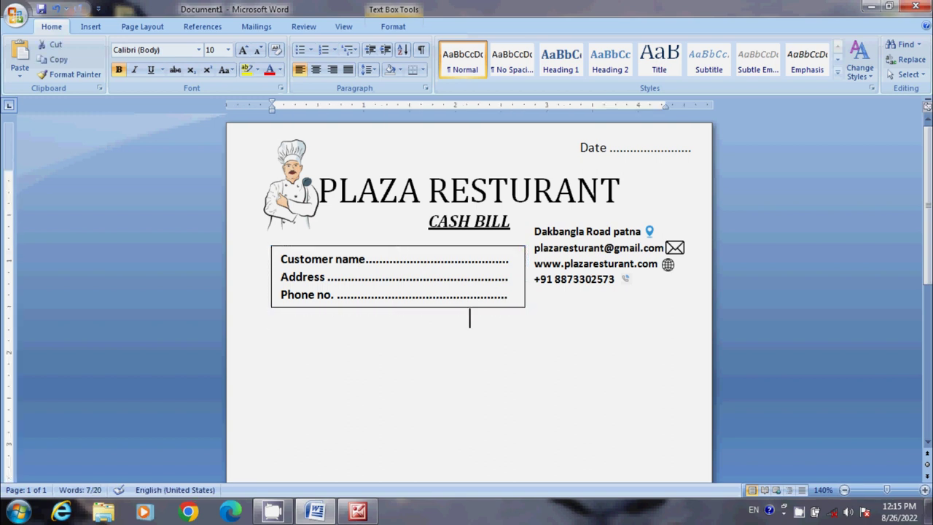
pyautogui.click(396, 278)
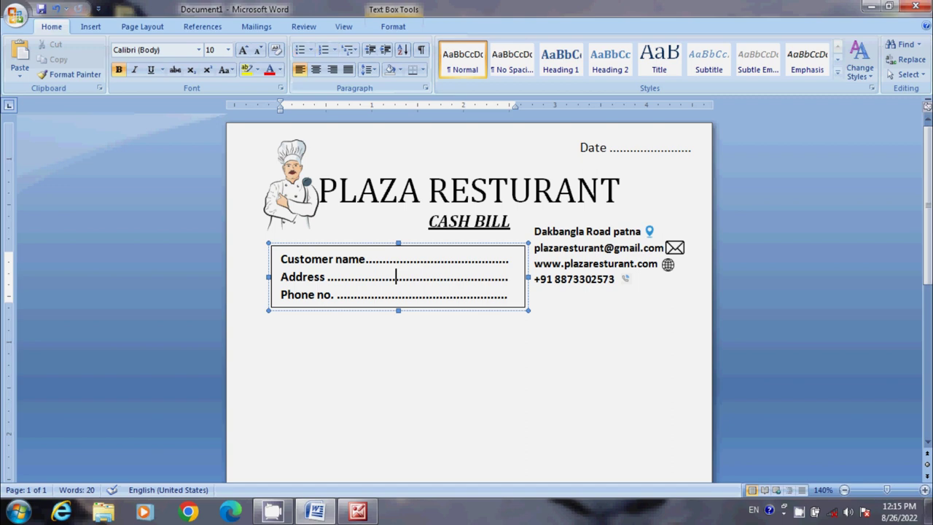
pyautogui.click(393, 27)
pyautogui.click(427, 44)
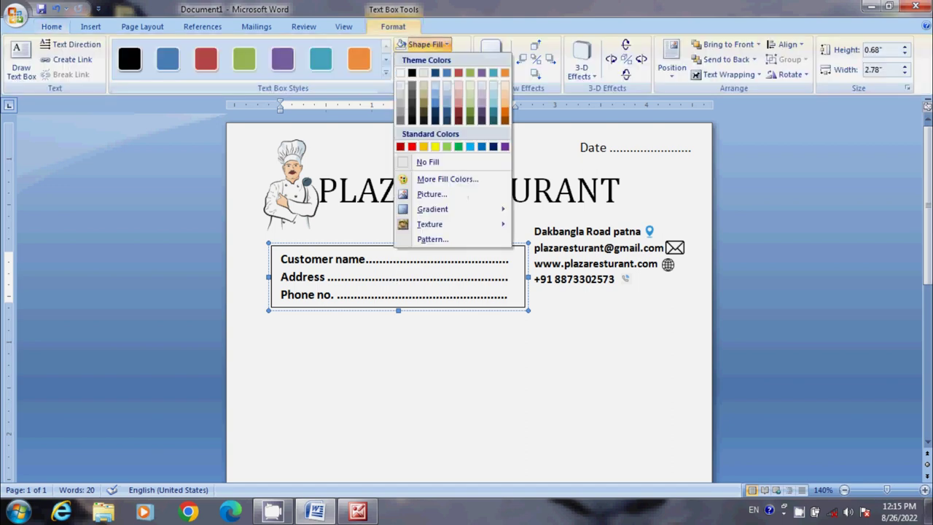
pyautogui.click(428, 162)
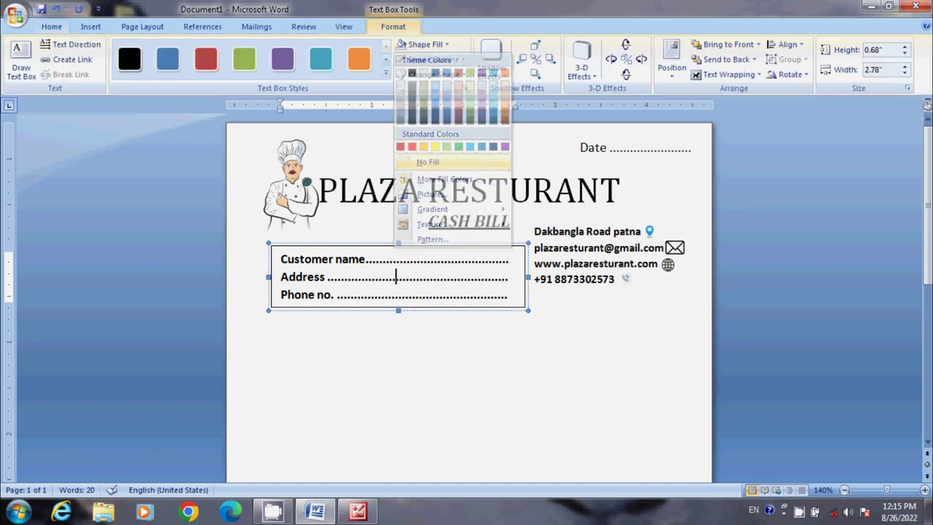
pyautogui.click(433, 59)
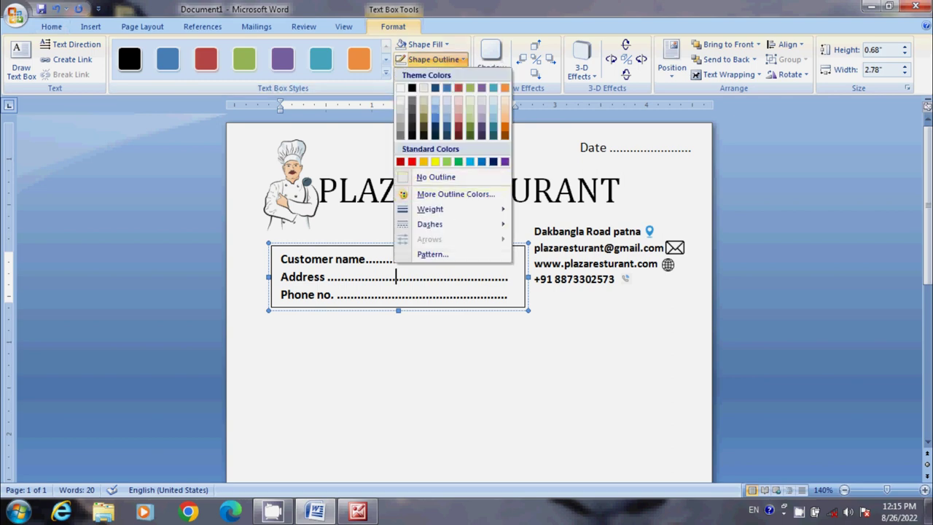
pyautogui.click(436, 177)
pyautogui.click(470, 319)
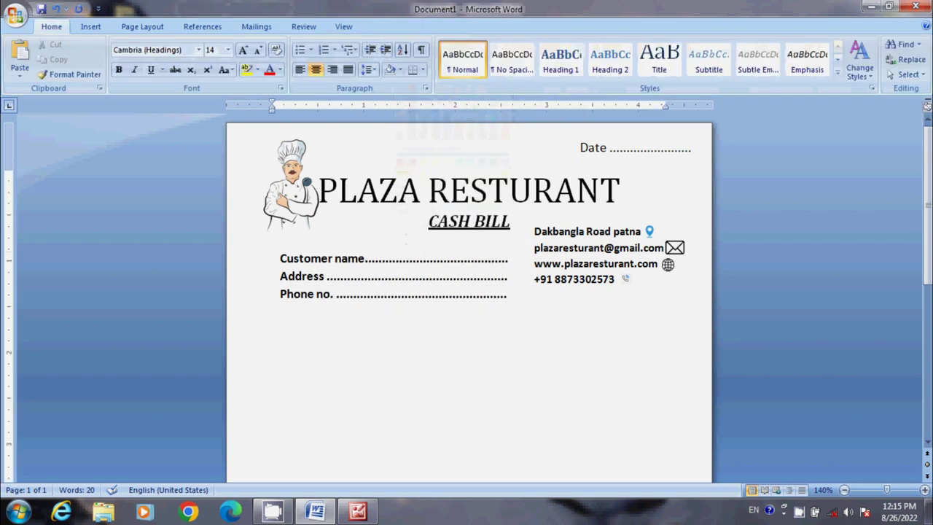
pyautogui.click(90, 27)
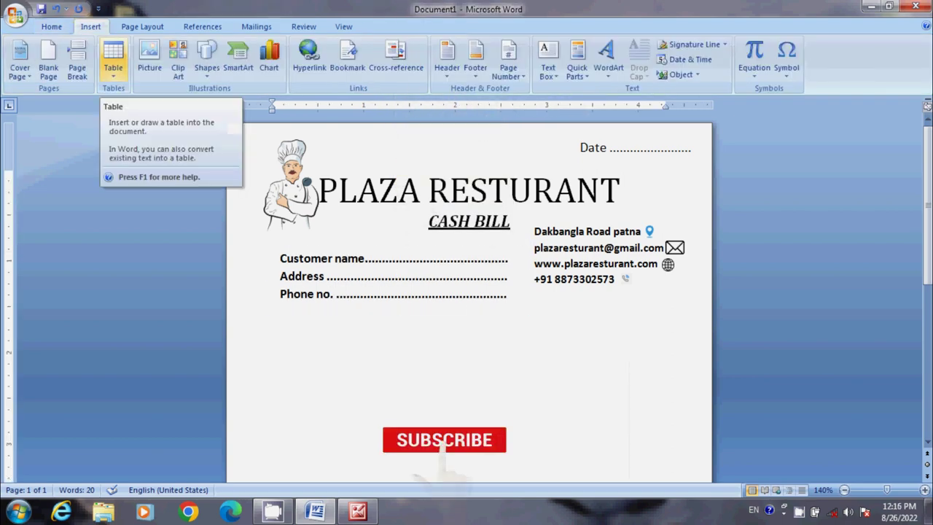
# Add a 5-column by 5-row table for the bill items from the Table grid
pyautogui.click(113, 59)
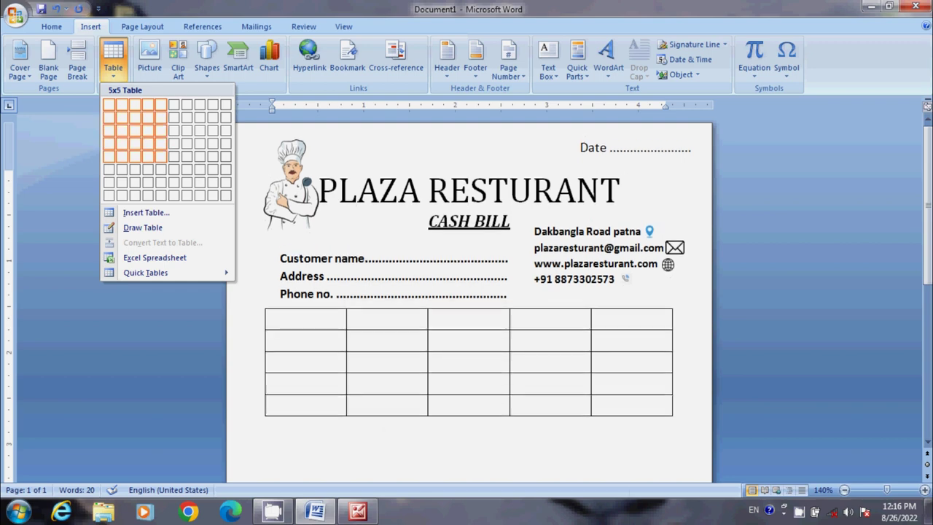
pyautogui.click(160, 157)
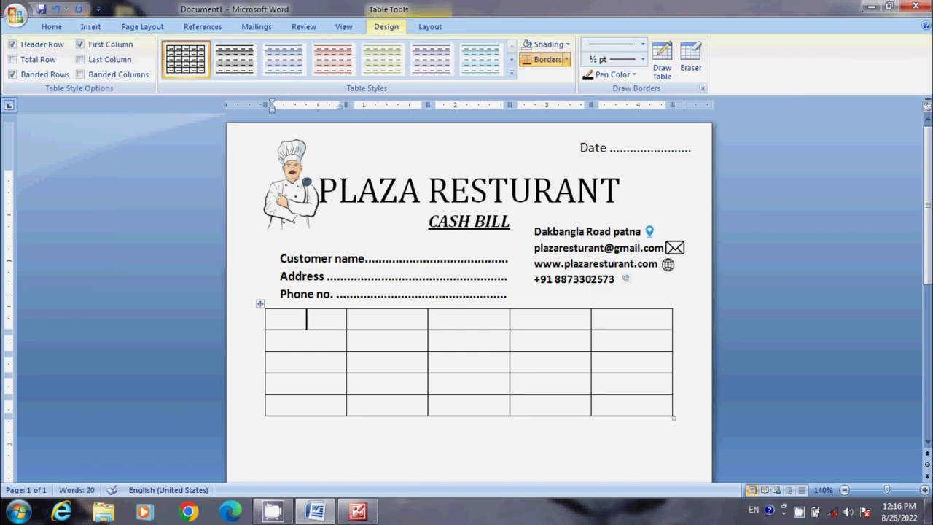
# Narrow the first column for serial numbers and widen the third and fourth columns
pyautogui.moveTo(265, 313)
pyautogui.mouseDown()
pyautogui.moveTo(277, 313)
pyautogui.moveTo(260, 313)
pyautogui.mouseUp()
pyautogui.click(307, 319)
pyautogui.moveTo(346, 364); pyautogui.dragTo(306, 364)
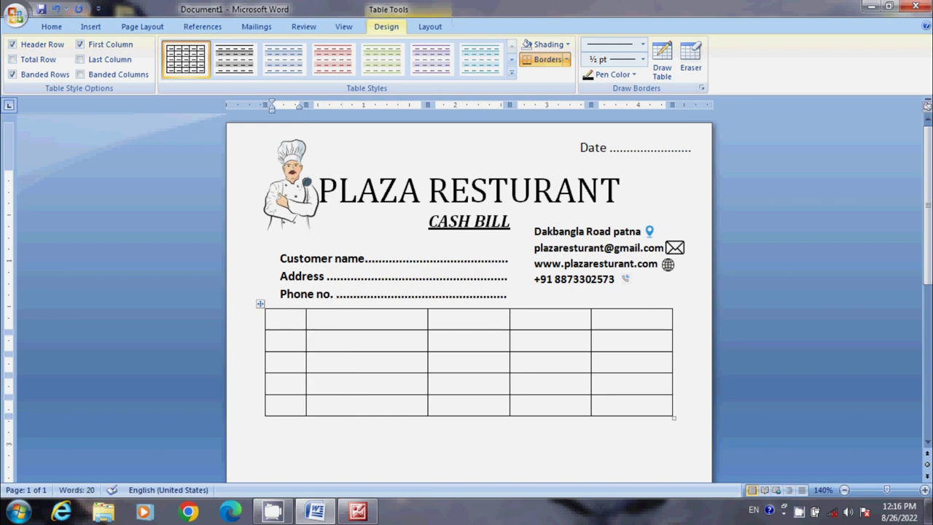
pyautogui.moveTo(592, 365); pyautogui.dragTo(604, 364)
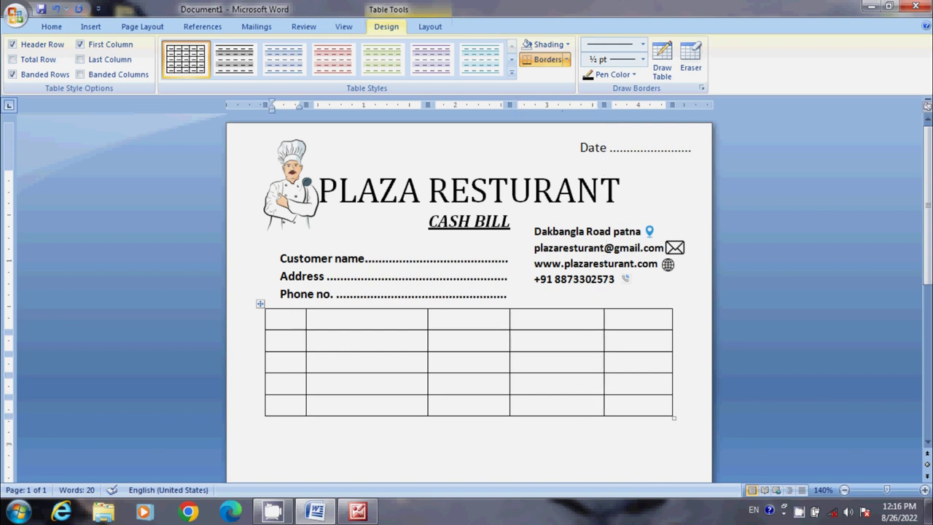
pyautogui.moveTo(509, 361); pyautogui.dragTo(535, 361)
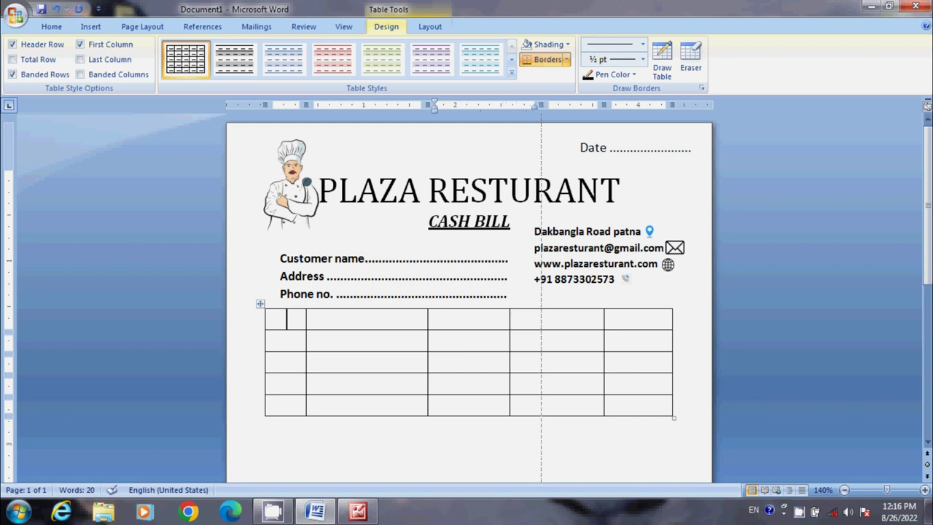
pyautogui.moveTo(536, 361); pyautogui.dragTo(547, 361)
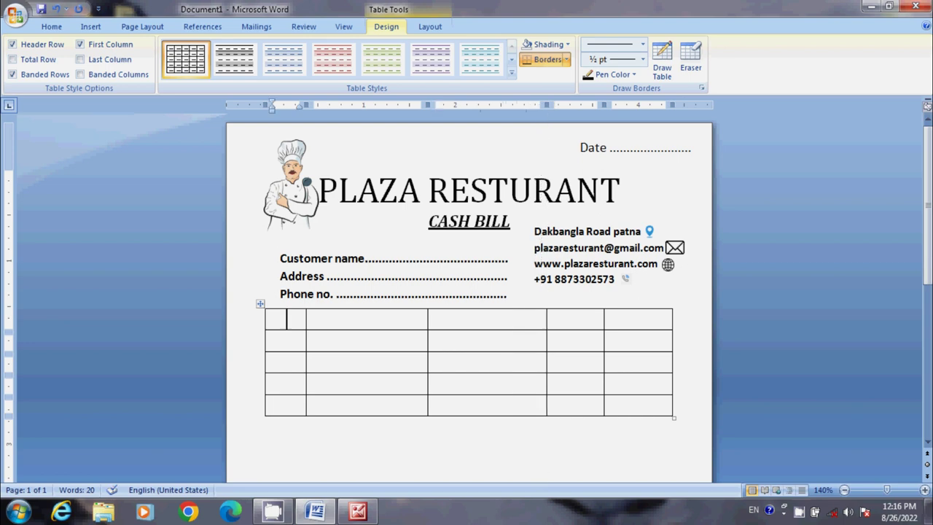
# Widen the second column for item names and select the whole table
pyautogui.moveTo(438, 105); pyautogui.dragTo(496, 105)
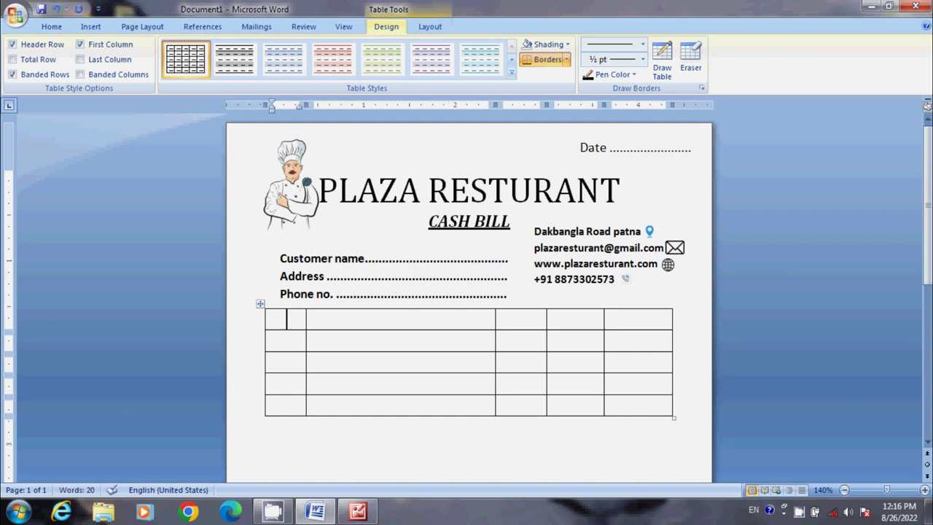
pyautogui.moveTo(288, 318); pyautogui.dragTo(303, 318)
pyautogui.click(288, 319)
pyautogui.moveTo(288, 318); pyautogui.dragTo(634, 405)
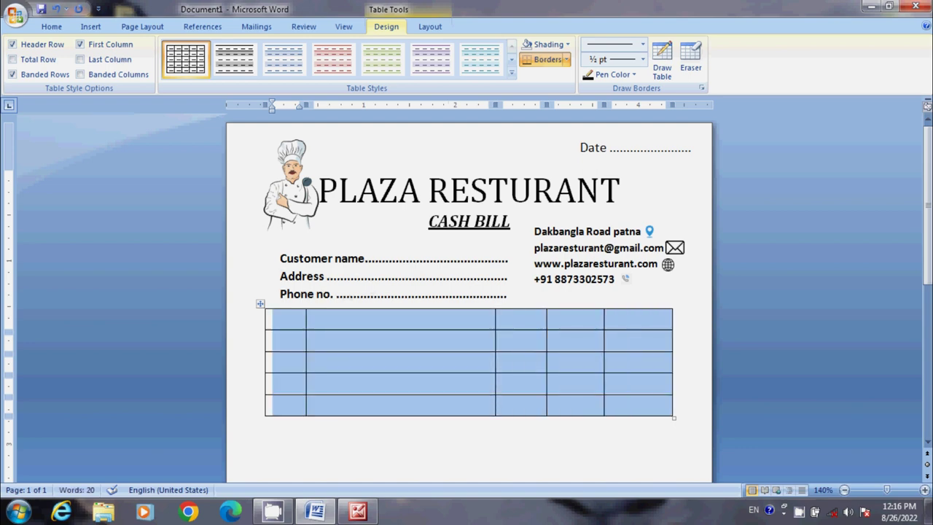
# Set the pen weight to 1 ½ pt and apply All Borders to every table cell
pyautogui.click(662, 59)
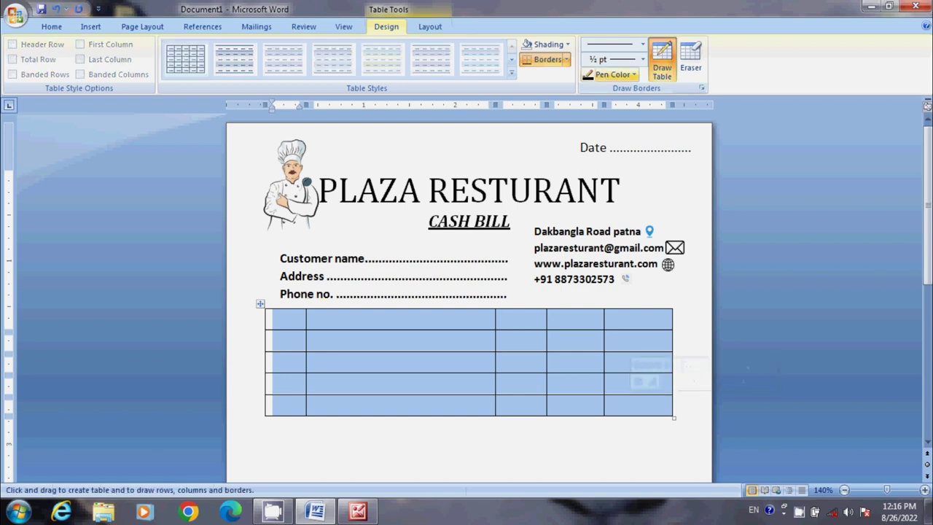
pyautogui.click(642, 59)
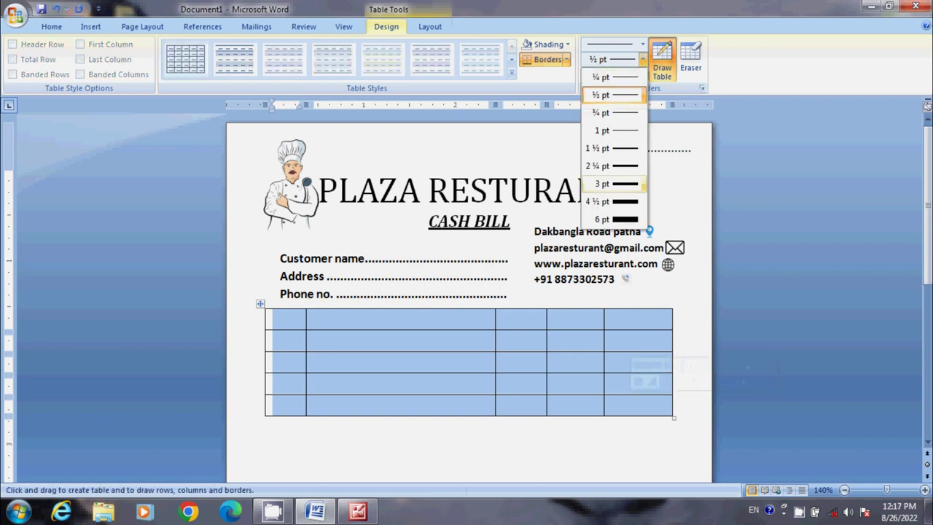
pyautogui.click(611, 148)
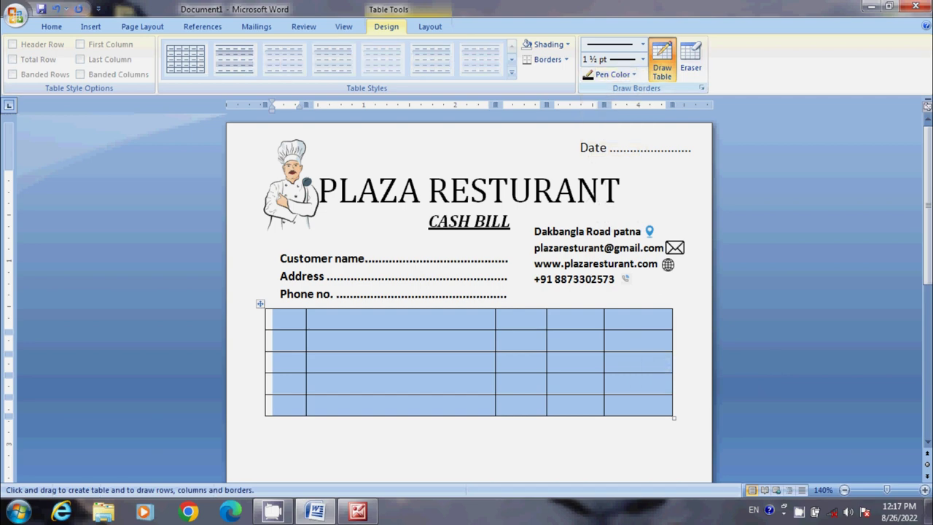
pyautogui.click(566, 60)
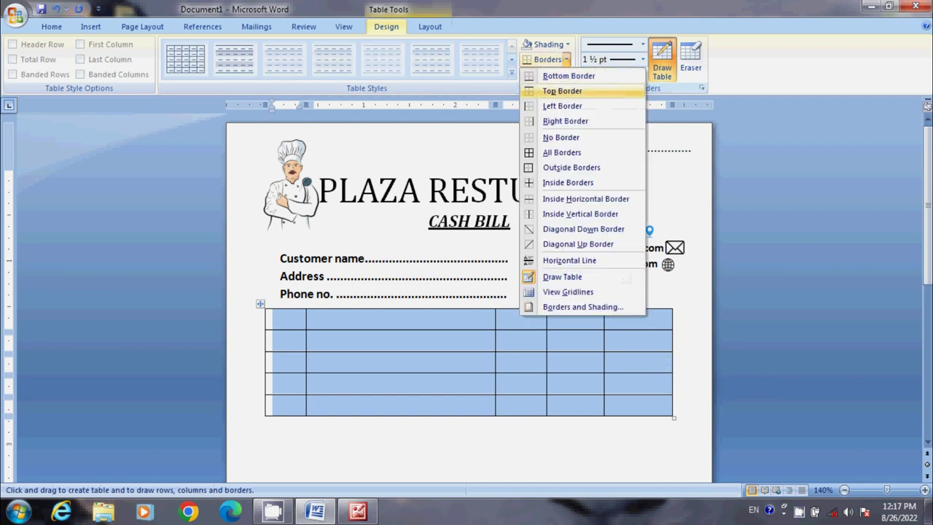
pyautogui.click(561, 152)
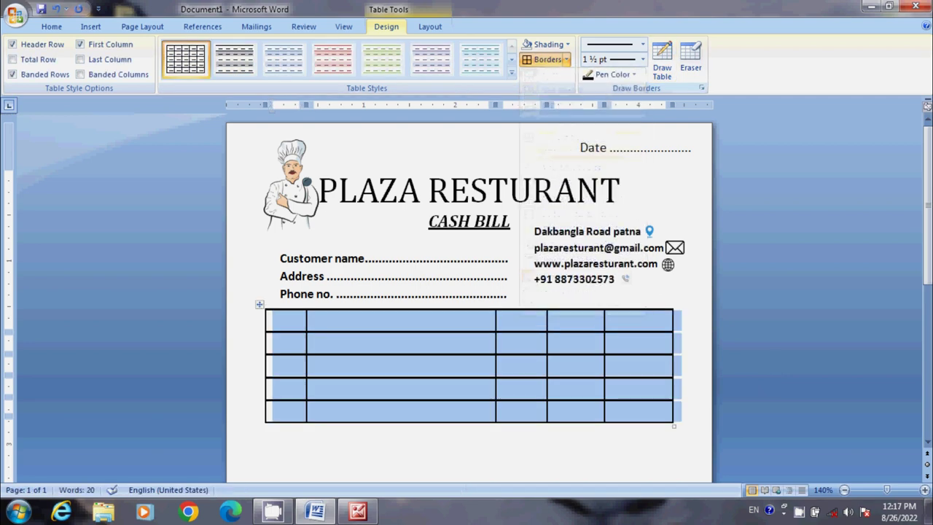
pyautogui.click(469, 433)
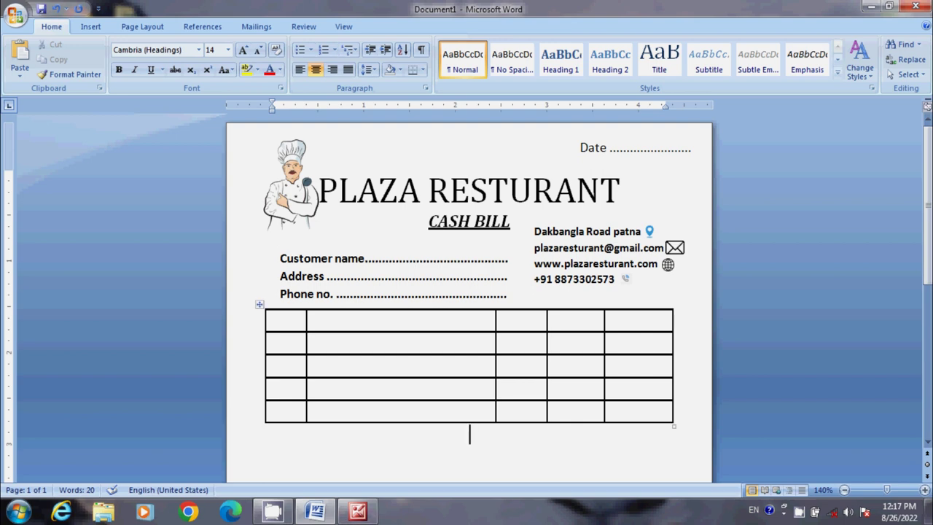
pyautogui.click(286, 321)
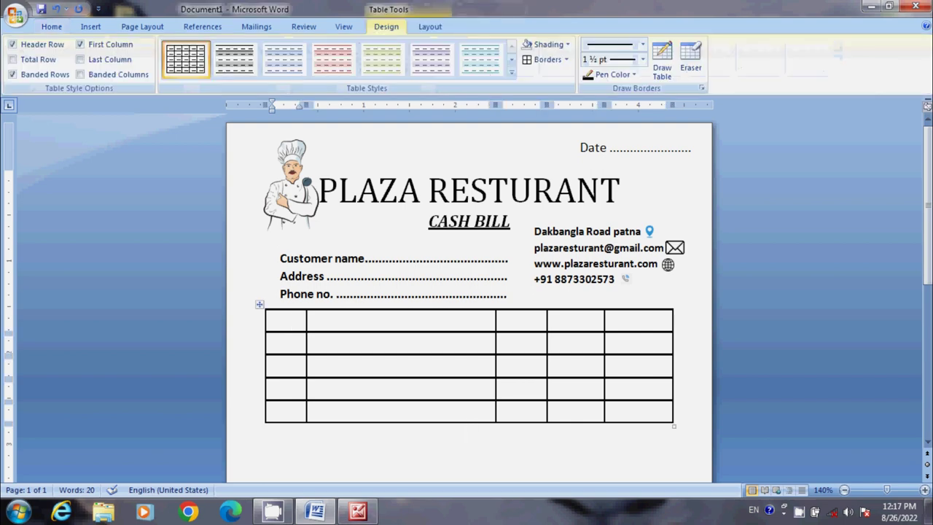
# Enter S.N and Name of item in the first two header cells
pyautogui.click(52, 26)
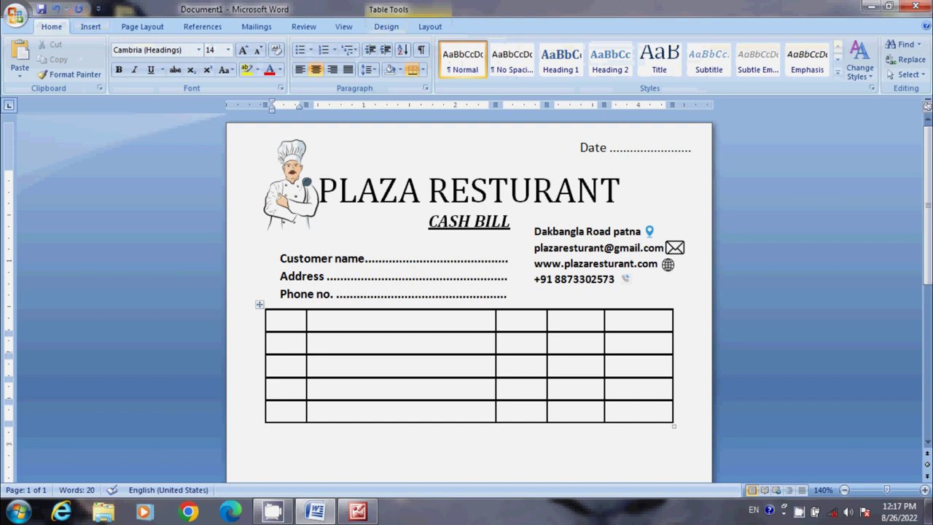
pyautogui.write('S.N')
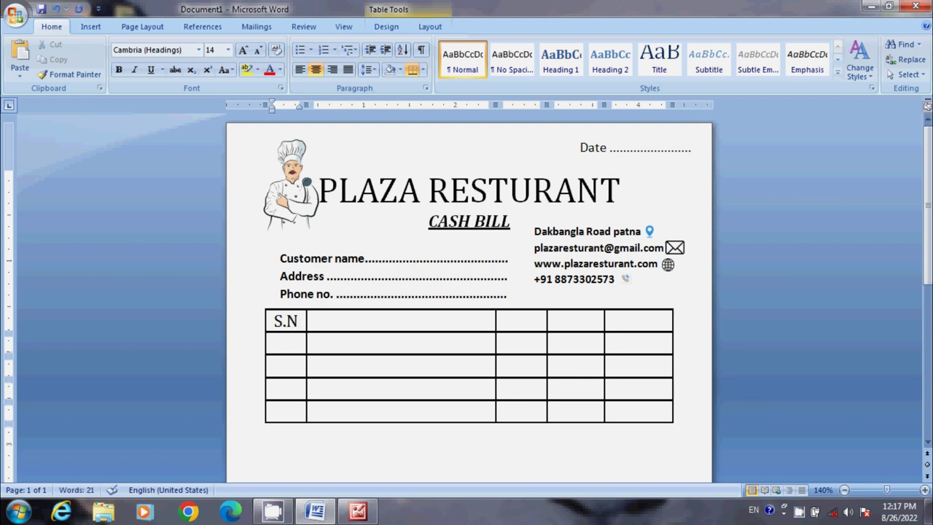
pyautogui.moveTo(401, 310); pyautogui.dragTo(401, 332)
pyautogui.hotkey('ctrl', 'z')
pyautogui.write('Nam')
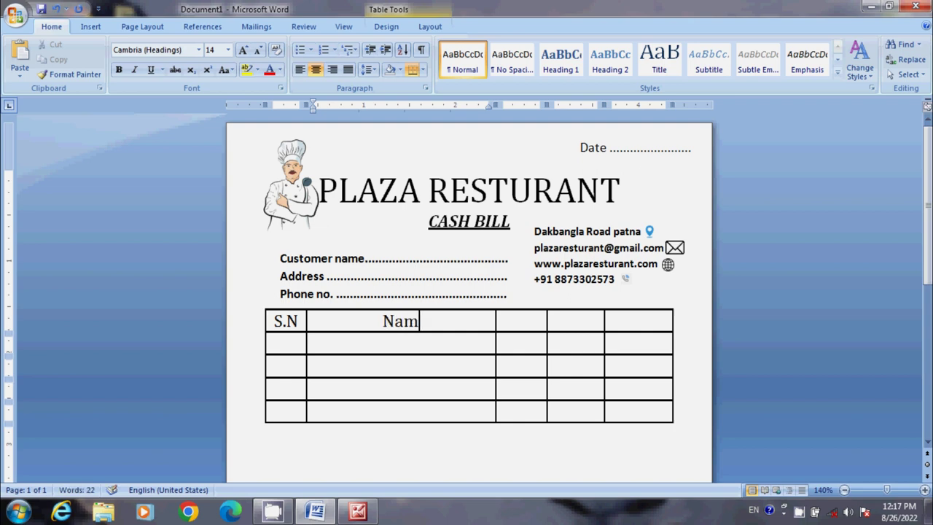
pyautogui.write('e o')
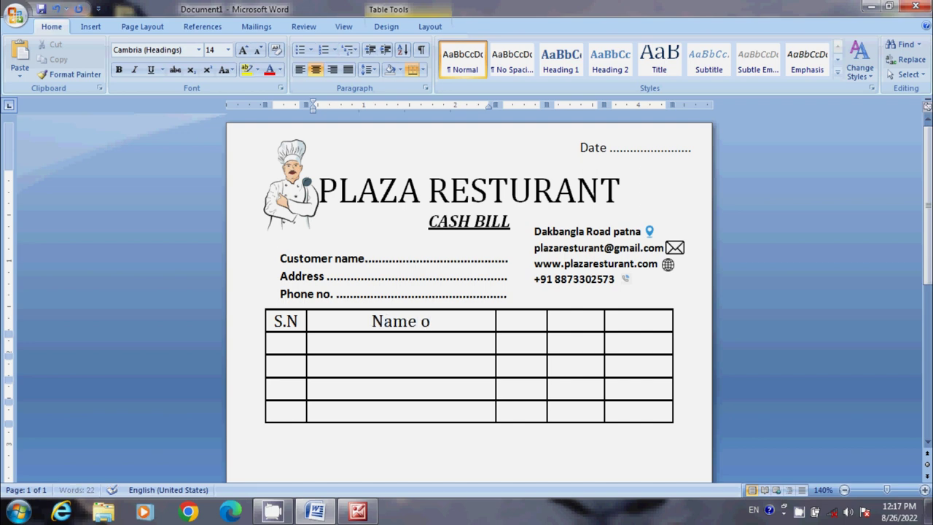
pyautogui.write('f ite')
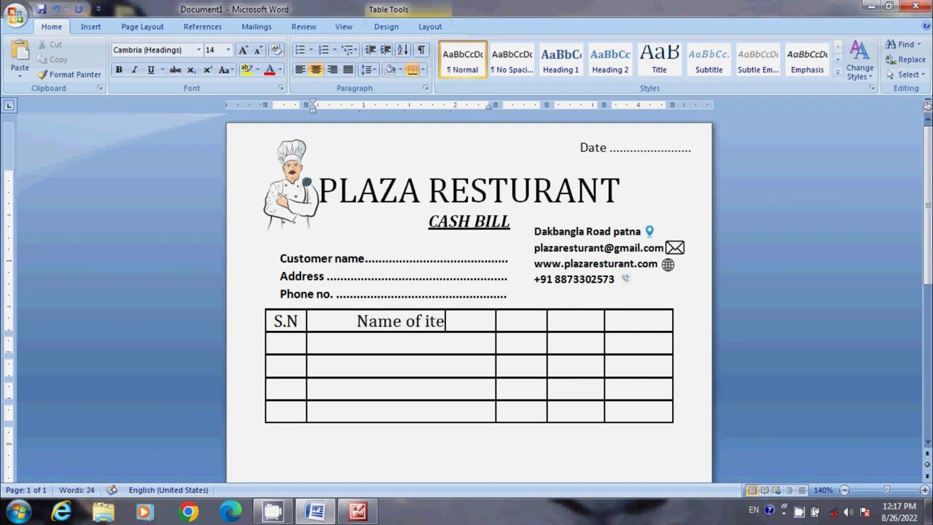
pyautogui.write('m')
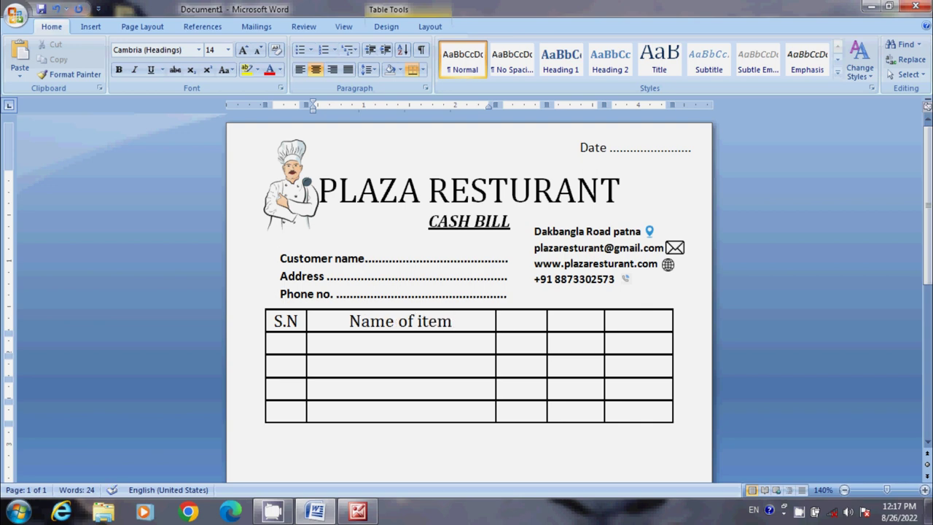
# Enter Qty, Rate and Amount in the remaining three header cells
pyautogui.click(523, 321)
pyautogui.write('Q')
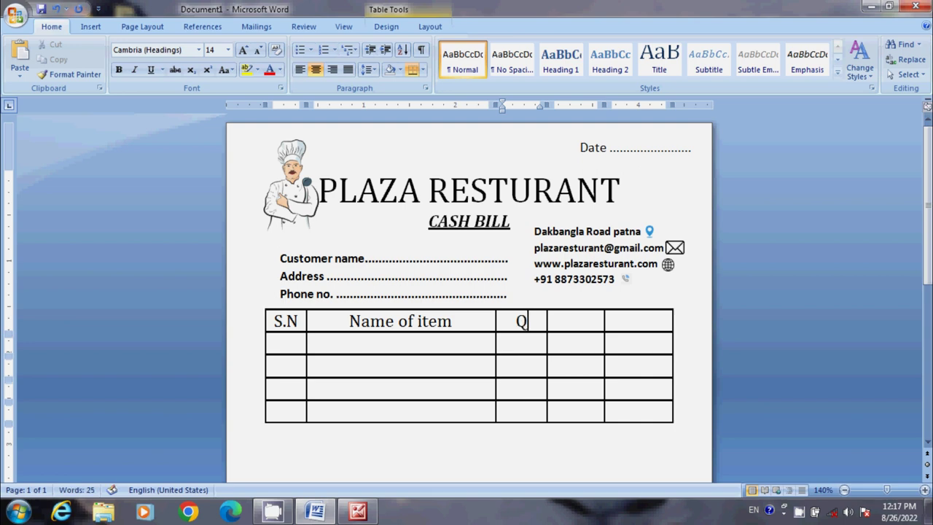
pyautogui.write('y')
pyautogui.write('y')
pyautogui.click(576, 321)
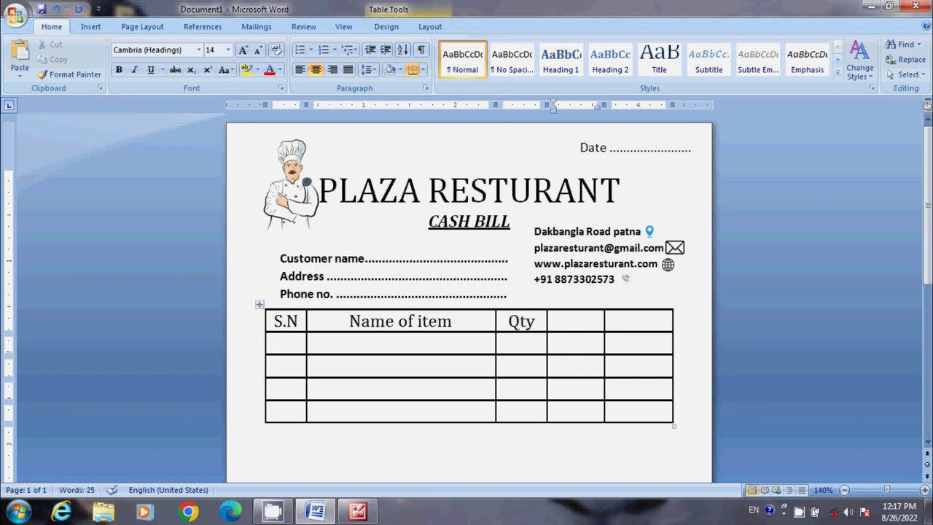
pyautogui.write('Ra')
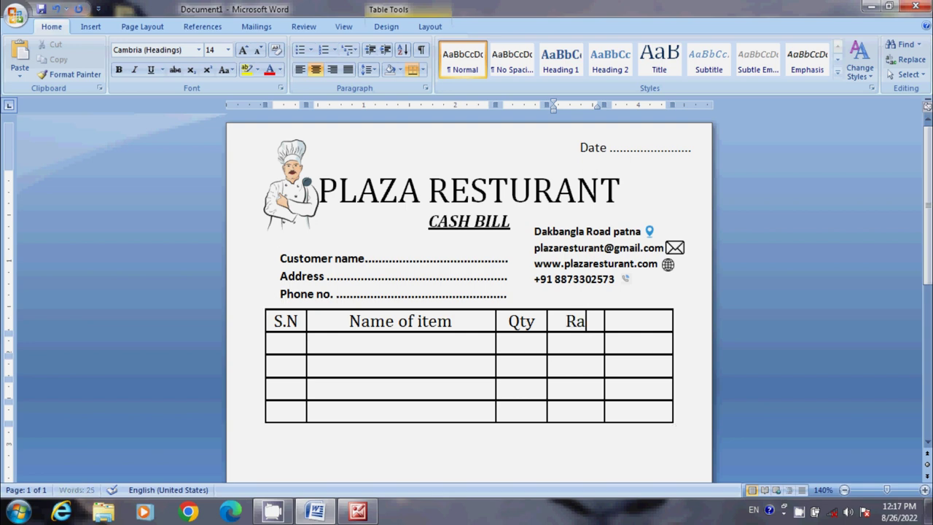
pyautogui.write('te')
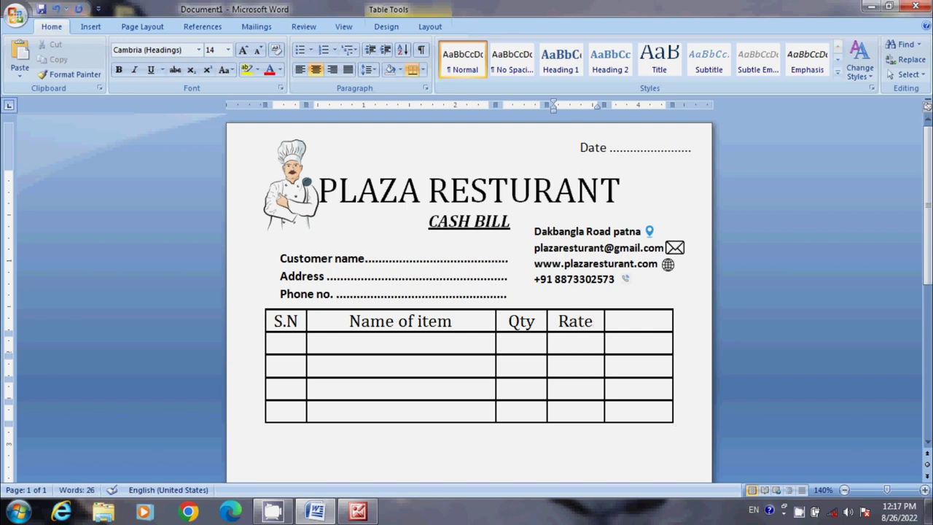
pyautogui.click(638, 321)
pyautogui.write('A')
pyautogui.write('moun')
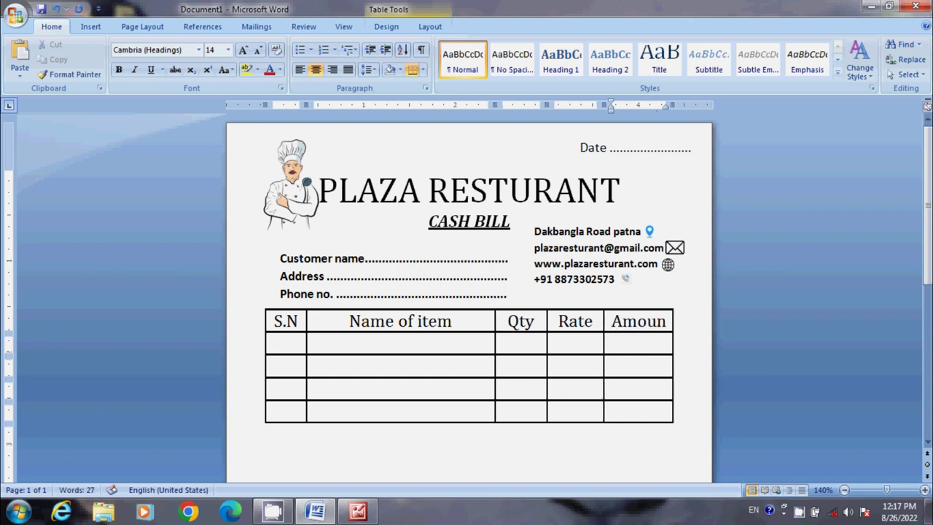
pyautogui.write('t')
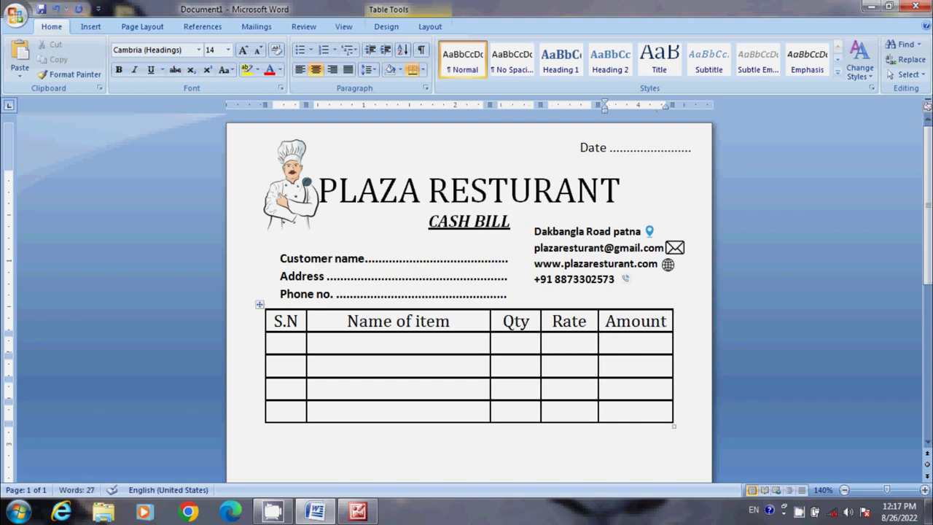
# Shrink the header row labels to 10 pt and make them bold
pyautogui.moveTo(275, 321); pyautogui.dragTo(668, 321)
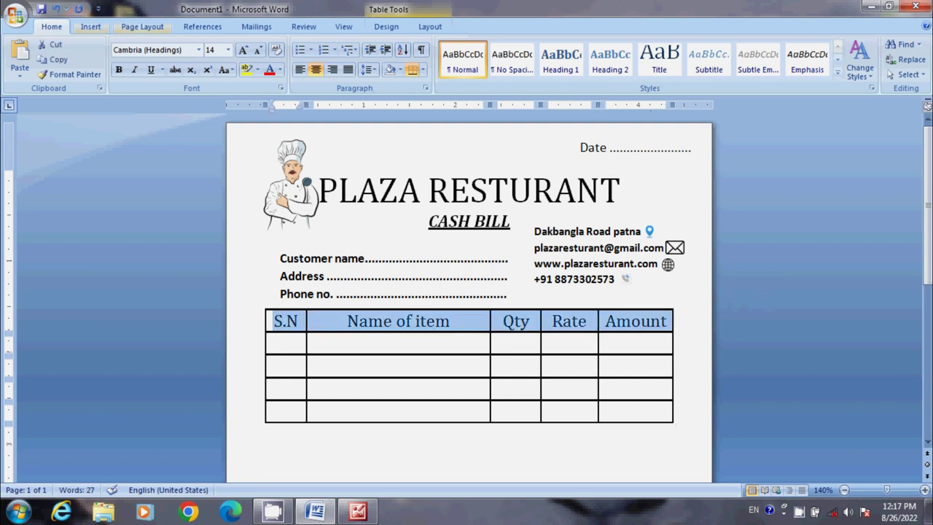
pyautogui.click(258, 49)
pyautogui.click(258, 50)
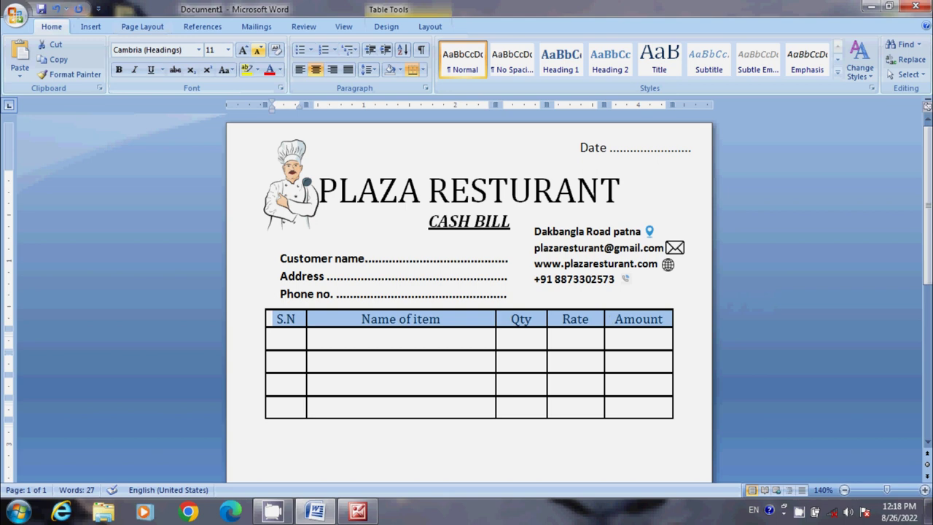
pyautogui.click(259, 50)
pyautogui.click(118, 69)
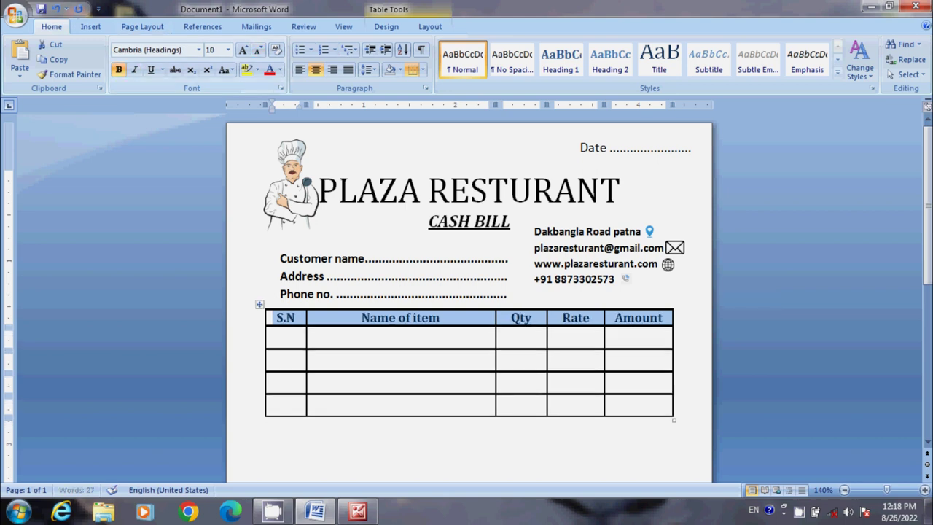
# Heighten the first item row into a tall listing area, then select the bottom-left cells
pyautogui.click(401, 338)
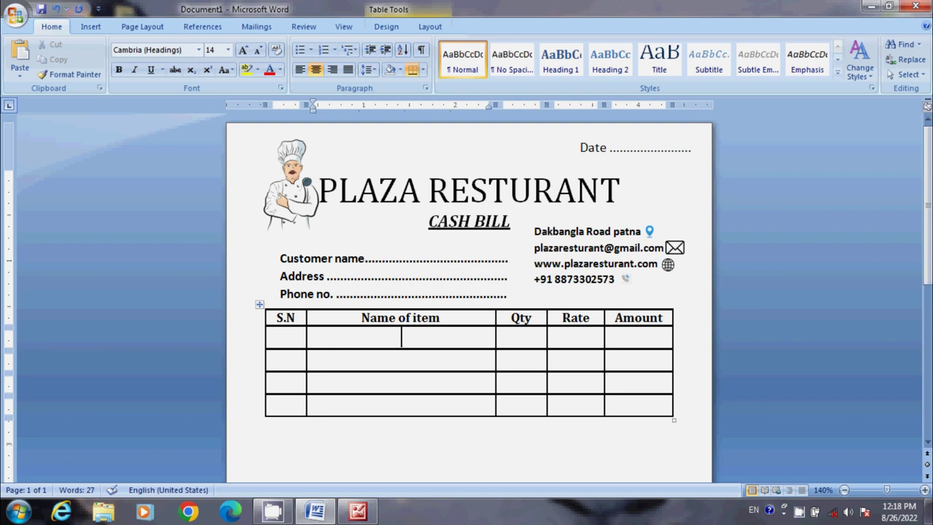
pyautogui.scroll(-10, 468, 292)
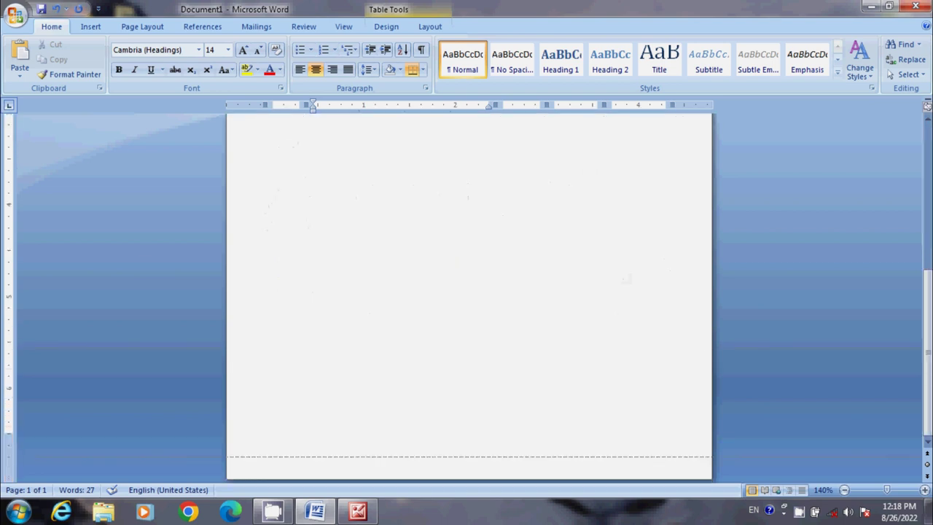
pyautogui.scroll(-3, 469, 291)
pyautogui.scroll(10, 469, 291)
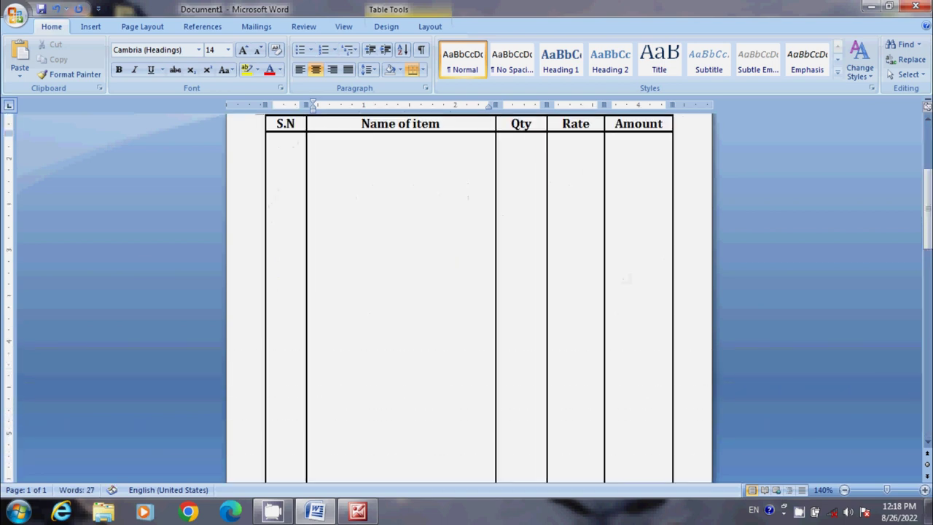
pyautogui.scroll(-3, 401, 143)
pyautogui.scroll(1, 469, 291)
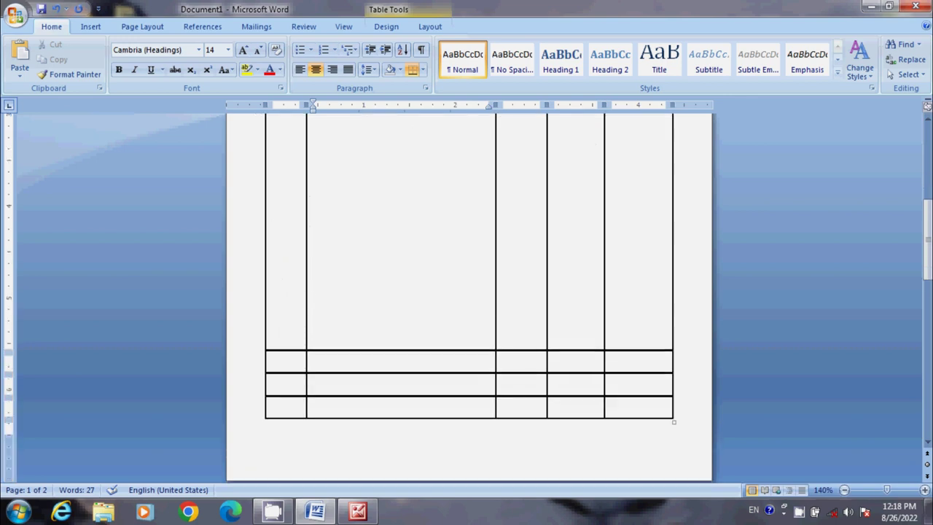
pyautogui.scroll(3, 469, 291)
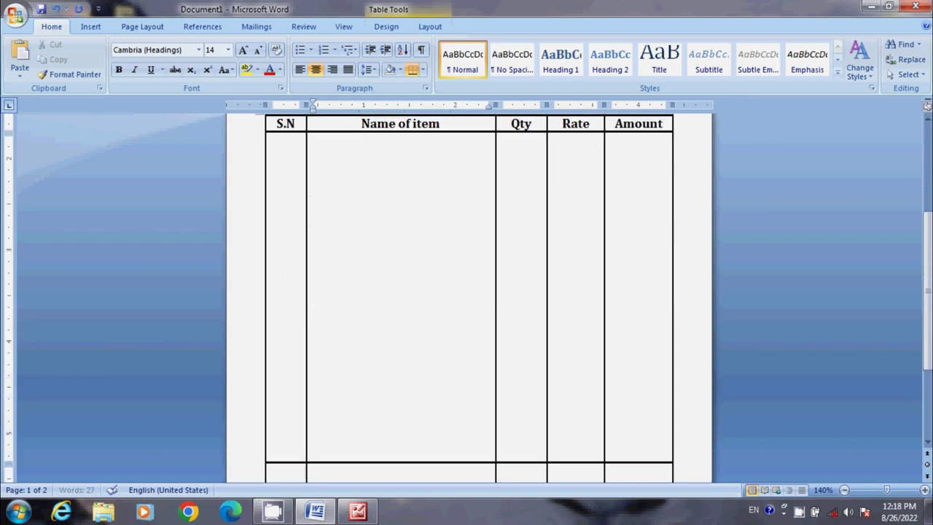
pyautogui.scroll(-3, 469, 291)
pyautogui.scroll(-2, 468, 292)
pyautogui.scroll(2, 469, 291)
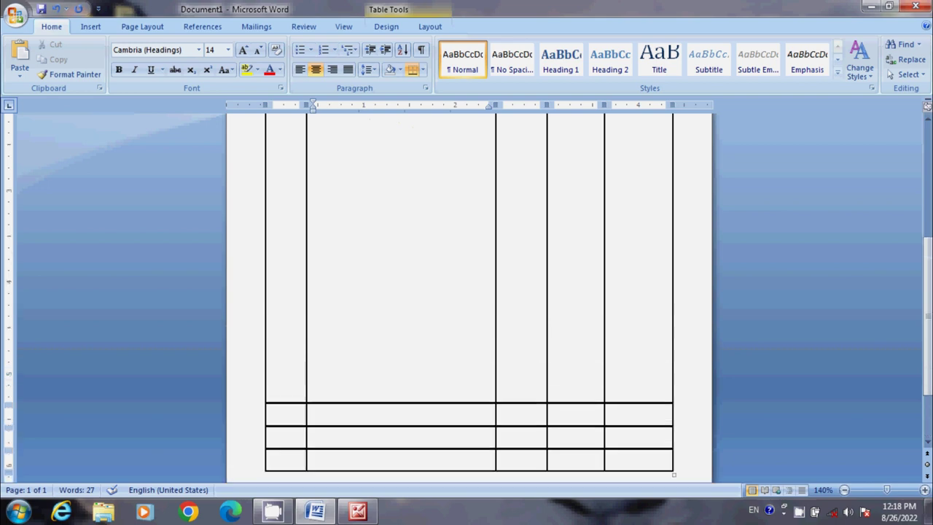
pyautogui.scroll(3, 469, 291)
pyautogui.scroll(-5, 469, 292)
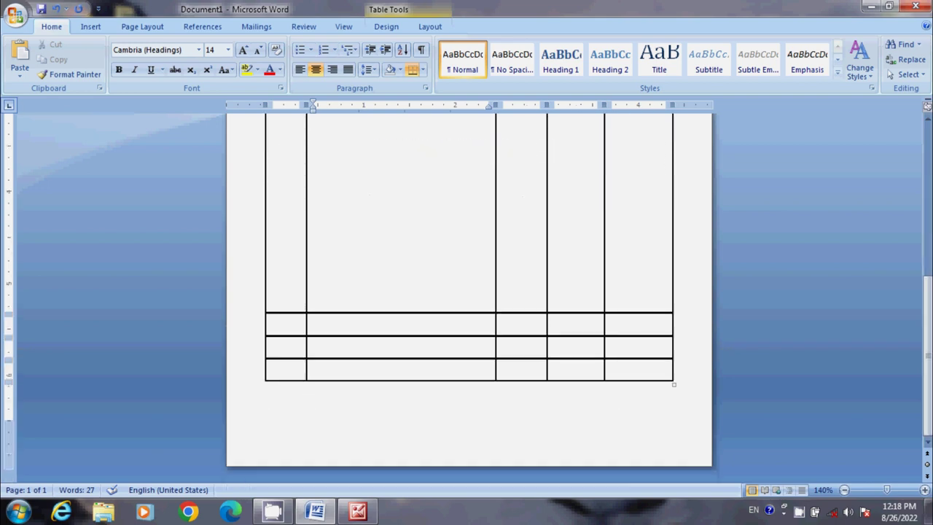
pyautogui.scroll(3, 469, 291)
pyautogui.scroll(-2, 468, 292)
pyautogui.moveTo(277, 358); pyautogui.dragTo(533, 404)
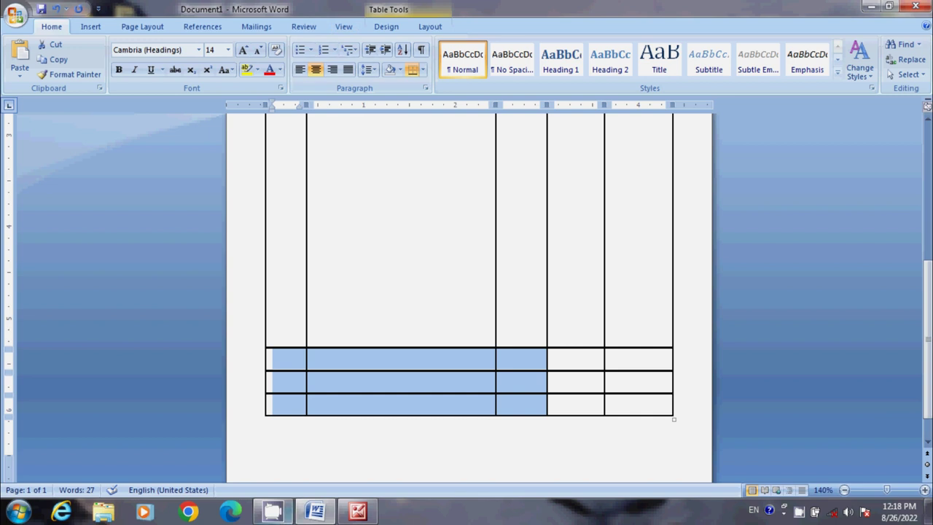
# Merge the selected bottom-left cells into one block
pyautogui.rightClick(410, 381)
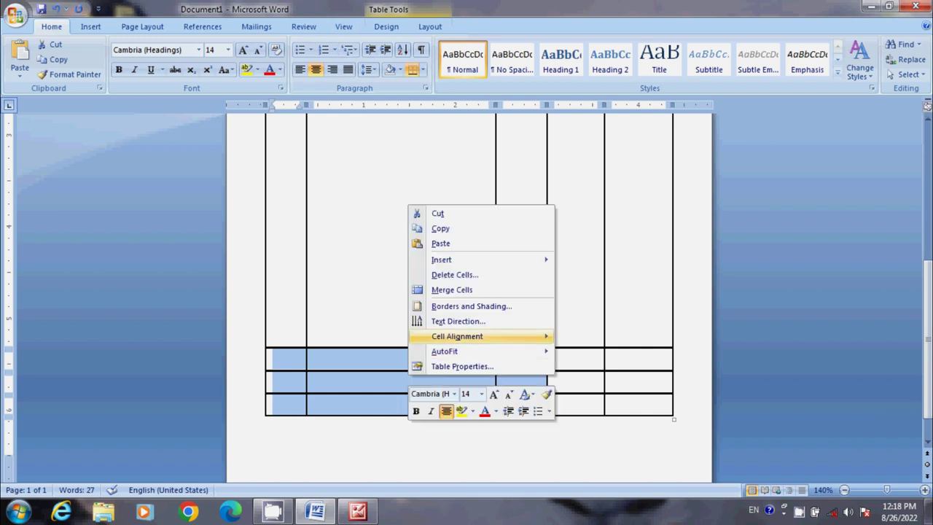
pyautogui.click(452, 290)
pyautogui.click(406, 359)
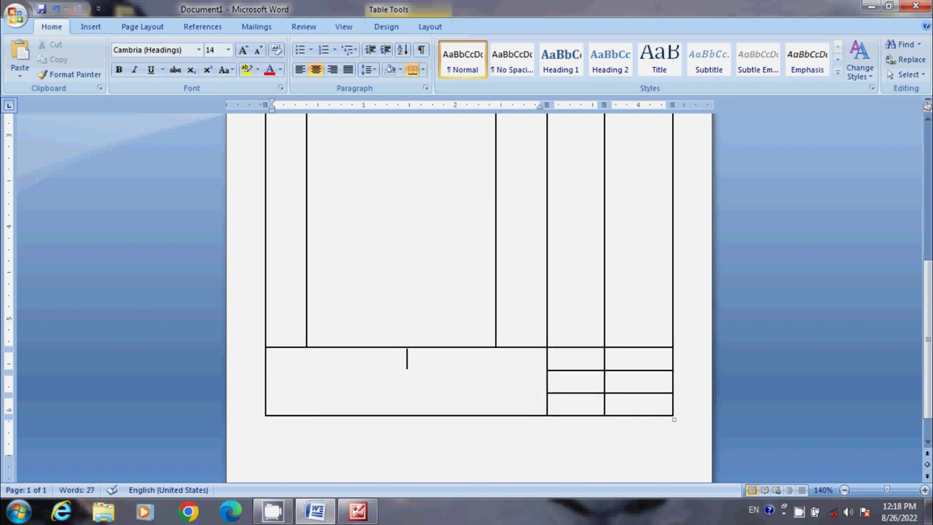
# Type the labels Total, Gst and G.Total down the fourth column
pyautogui.click(576, 358)
pyautogui.write('Total')
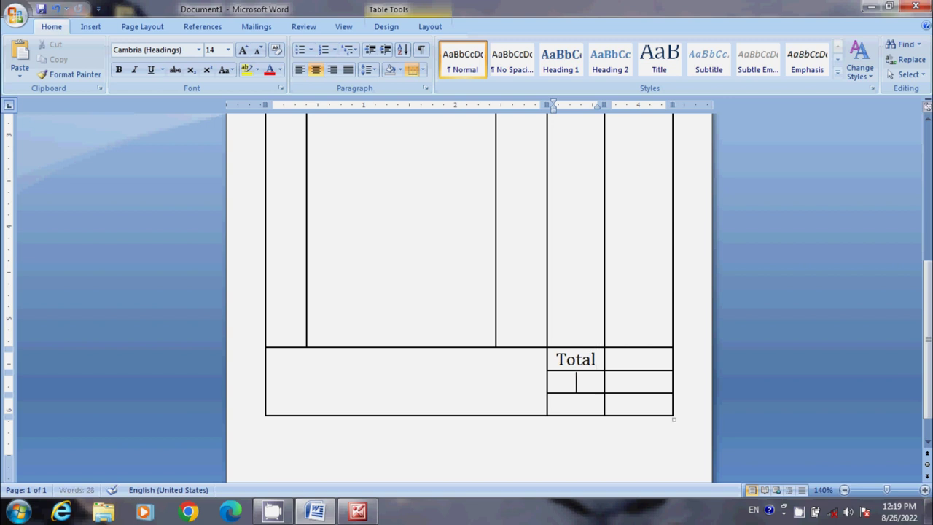
pyautogui.press('Down')
pyautogui.write('S')
pyautogui.press('BackSpace')
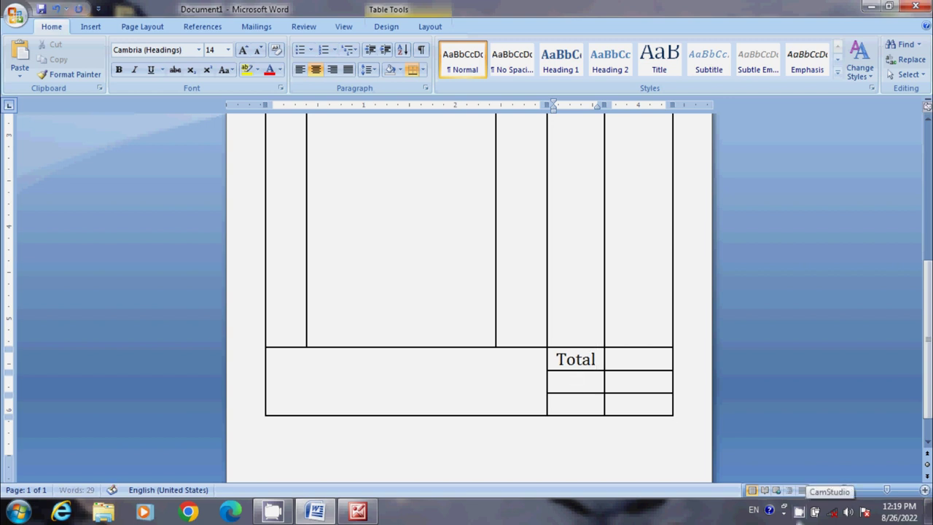
pyautogui.write('Gst')
pyautogui.press('Down')
pyautogui.write('G')
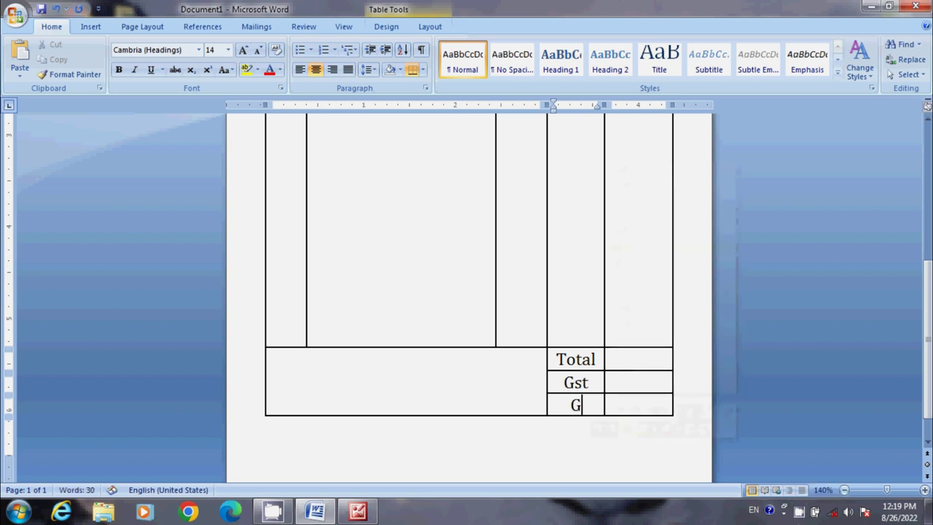
pyautogui.write('.T')
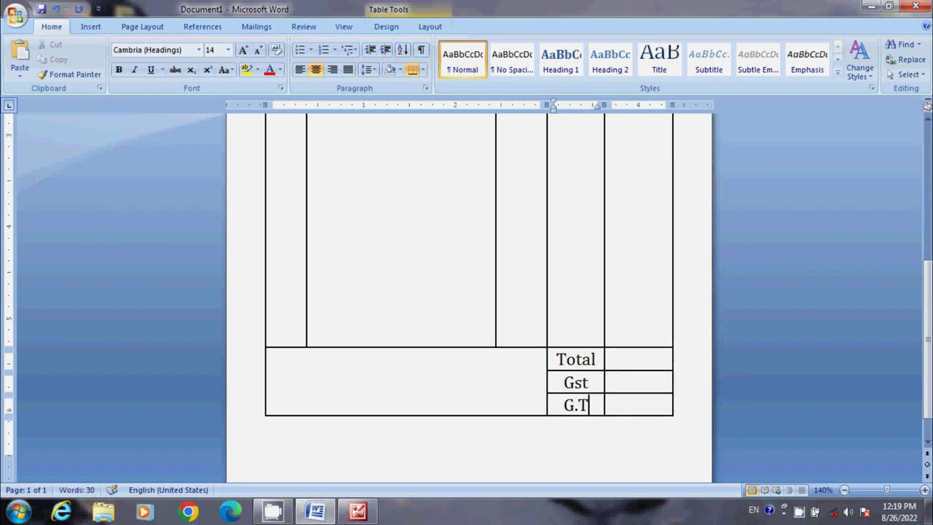
pyautogui.write('ptal')
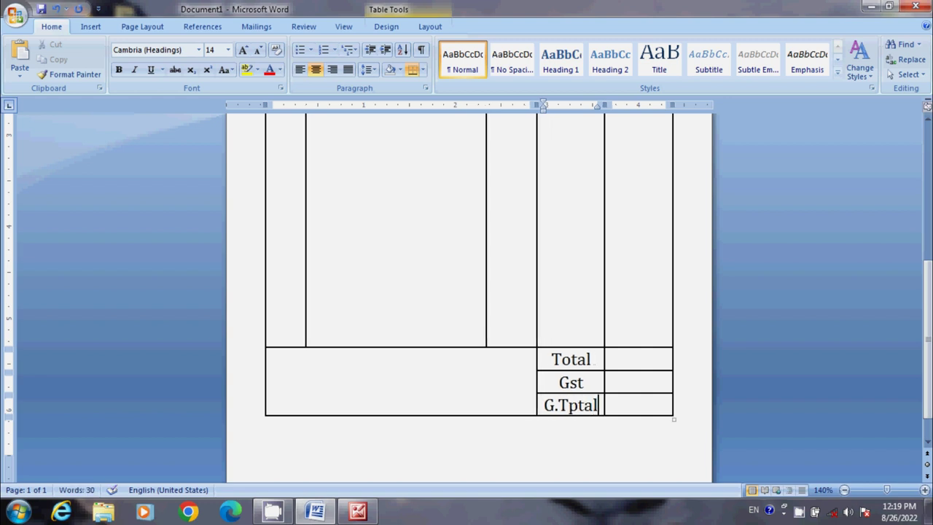
pyautogui.press('BackSpace')
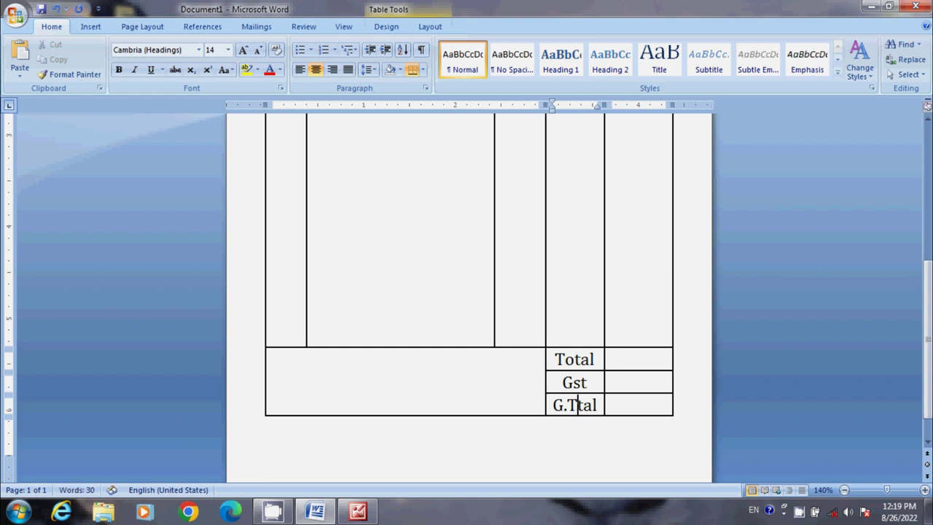
pyautogui.write('o')
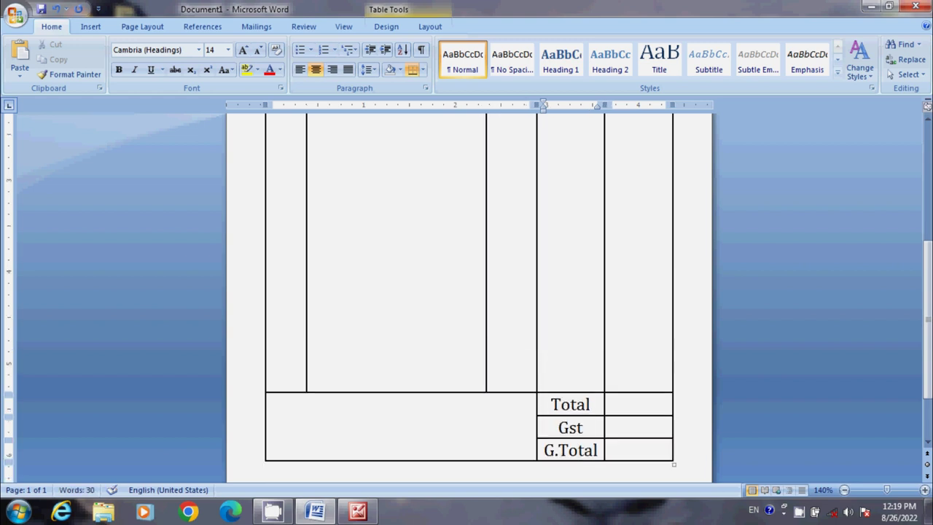
# Shrink the Total, Gst and G.Total labels to 10 pt
pyautogui.hotkey('shift', 'Down')
pyautogui.hotkey('shift', 'Up')
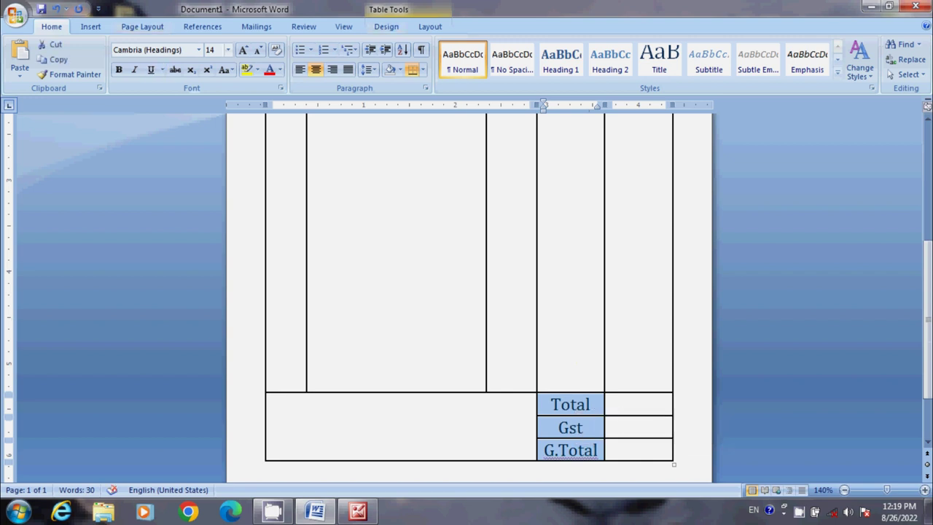
pyautogui.hotkey('ctrl', 'shift', ',')
pyautogui.hotkey('ctrl', 'shift', ',')
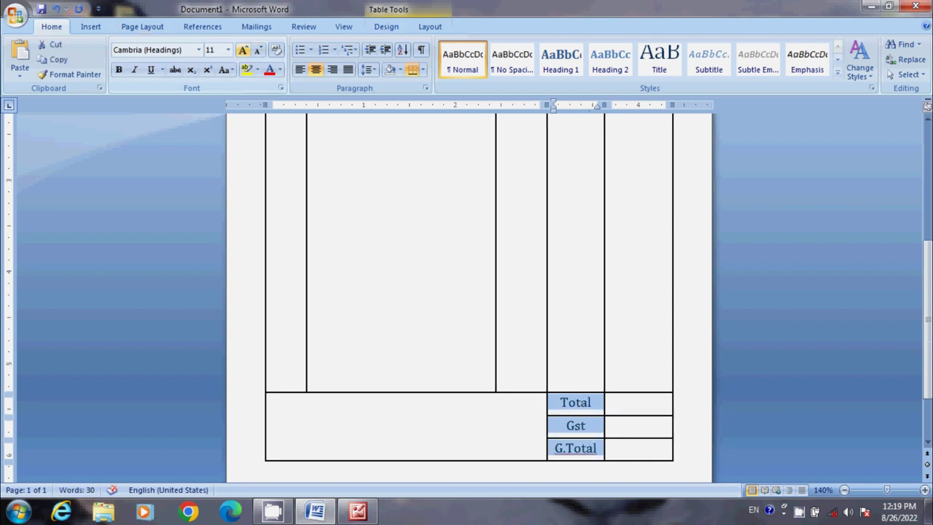
pyautogui.hotkey('ctrl', 'shift', ',')
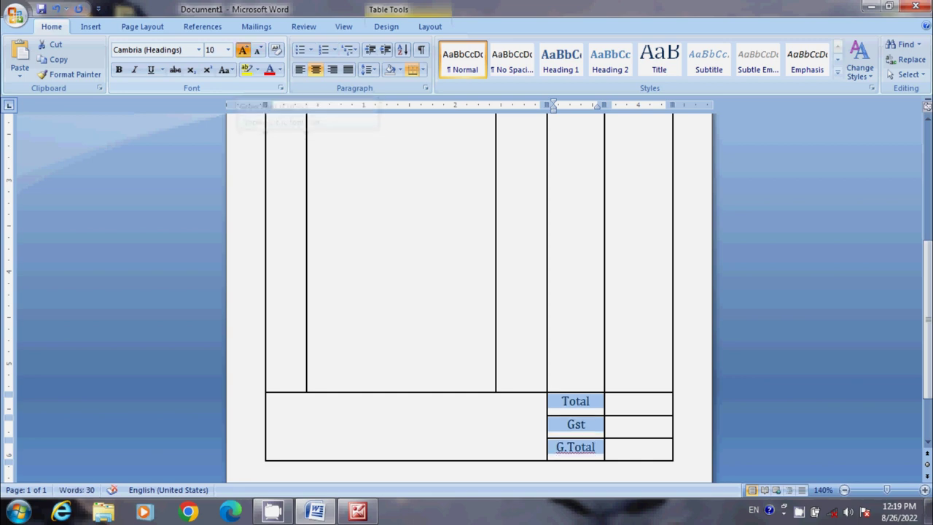
pyautogui.click(275, 404)
# Type 'In word' followed by a dotted line, with a second dotted line below
pyautogui.scroll(-1, 275, 358)
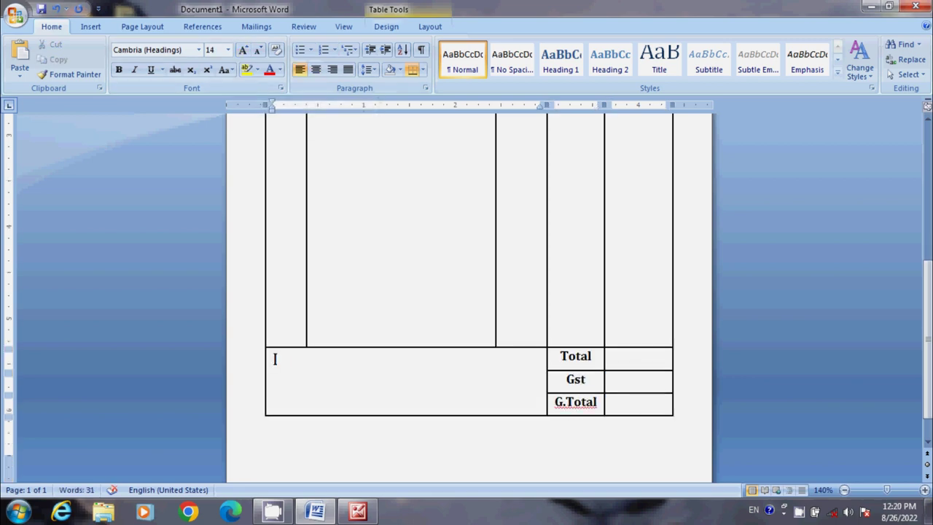
pyautogui.write('In')
pyautogui.write(' word')
pyautogui.write('.')
pyautogui.write('......................................................................................................................')
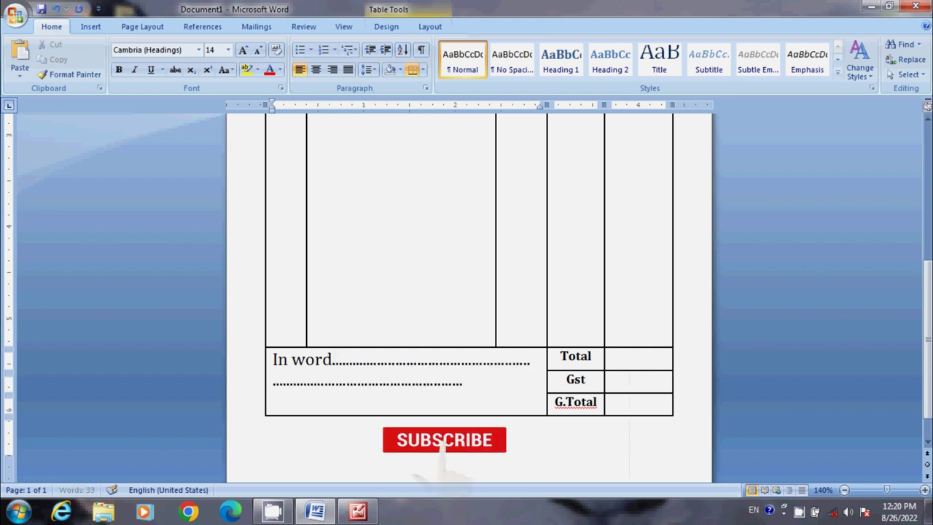
pyautogui.write('............................')
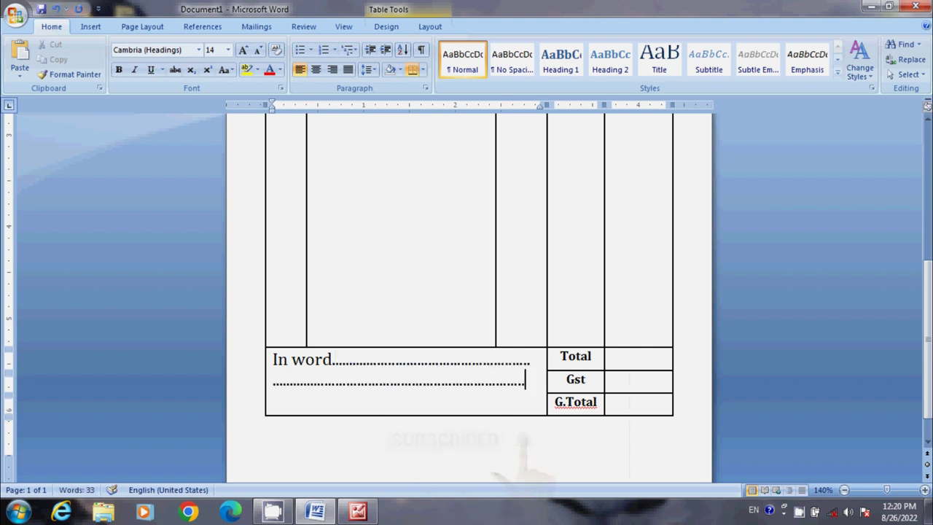
pyautogui.press('Return')
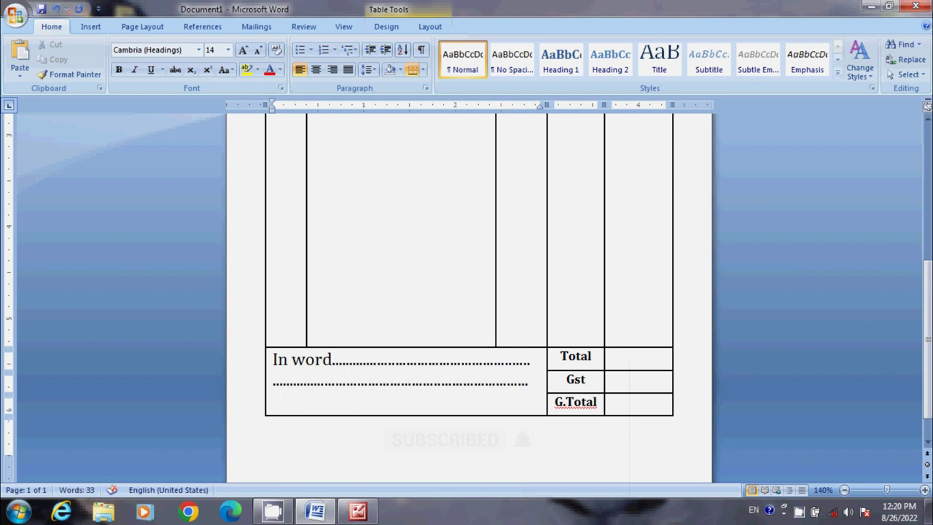
pyautogui.write('.')
# Make the In word lines bold 11 pt, delete the extra dot, add a blank line above
pyautogui.hotkey('shift', 'Up')
pyautogui.hotkey('shift', 'Up')
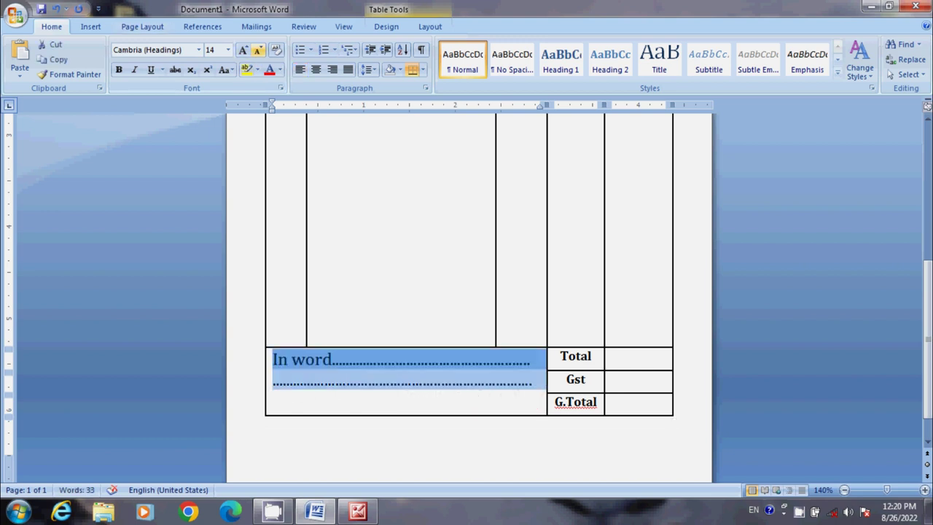
pyautogui.click(258, 50)
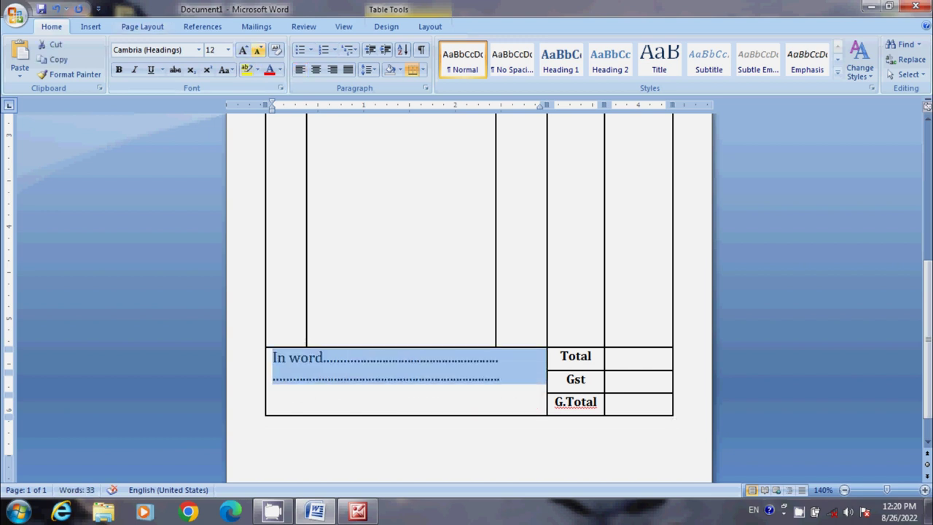
pyautogui.click(258, 49)
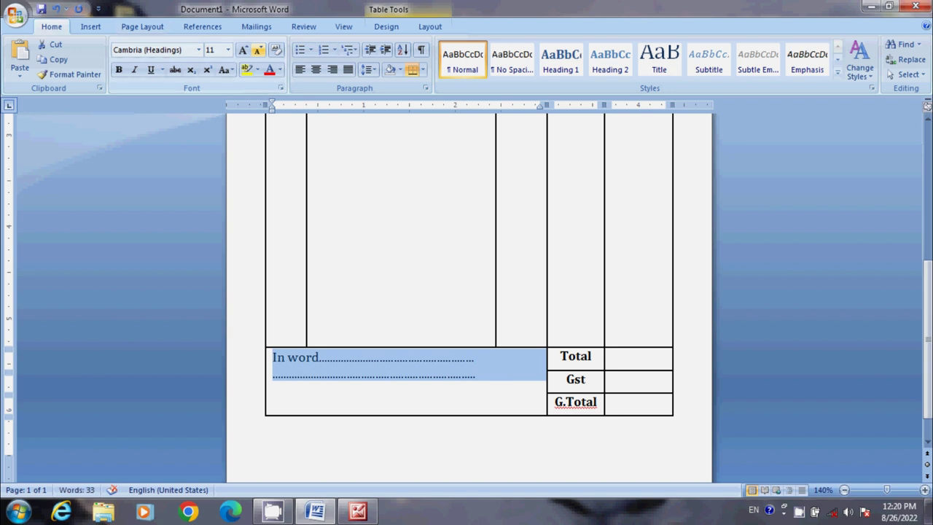
pyautogui.click(118, 69)
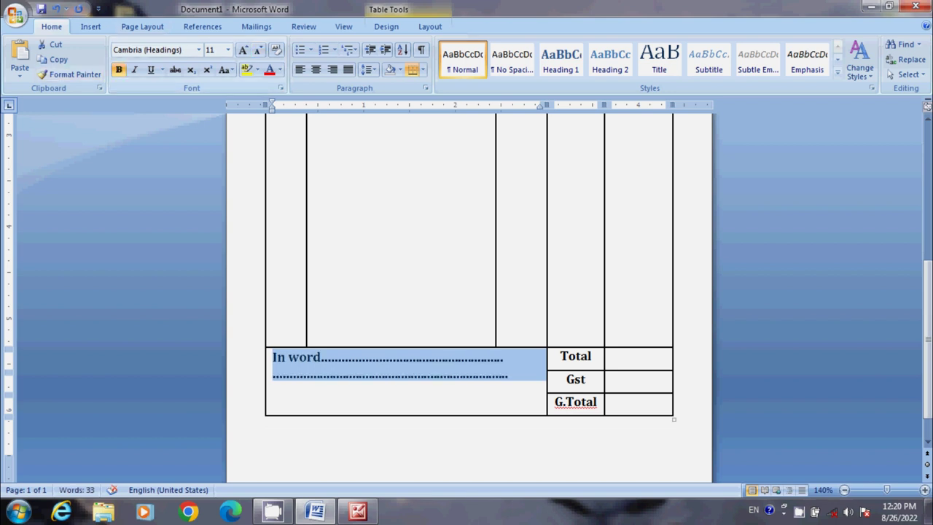
pyautogui.click(509, 374)
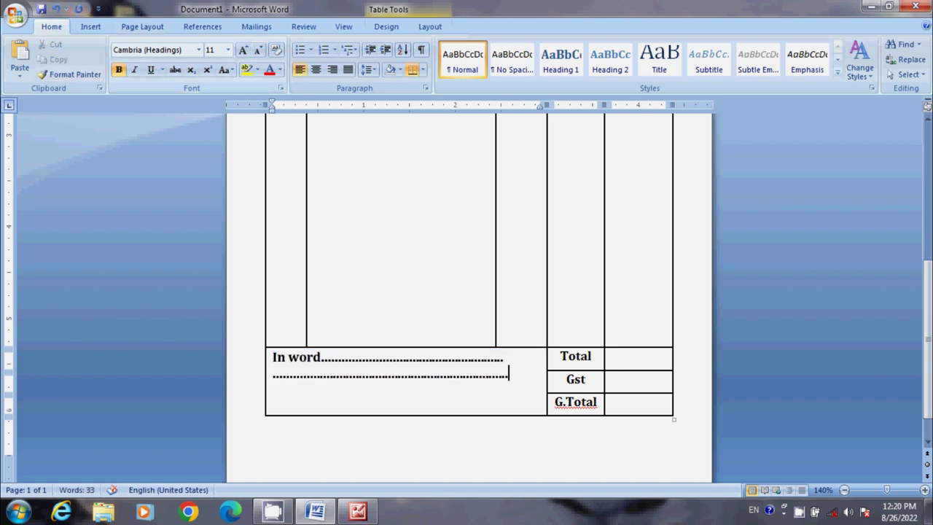
pyautogui.press('BackSpace')
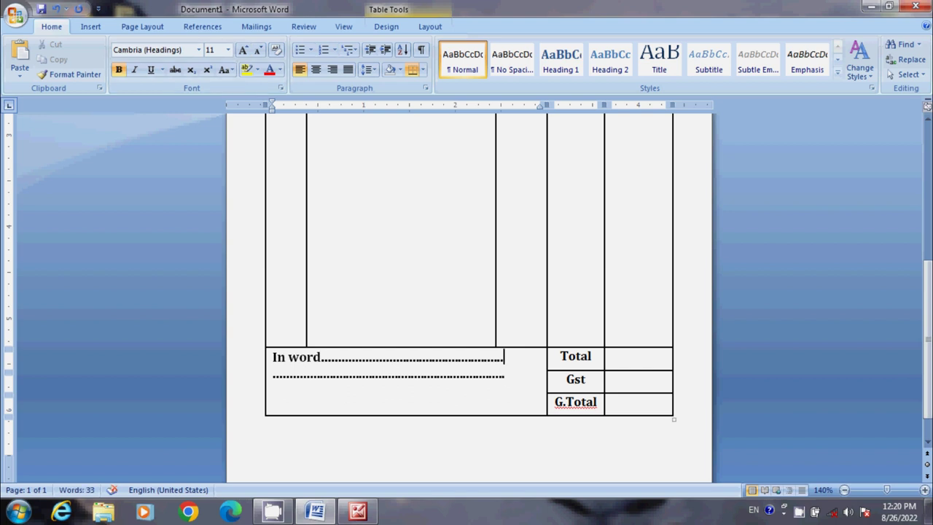
pyautogui.press('Return')
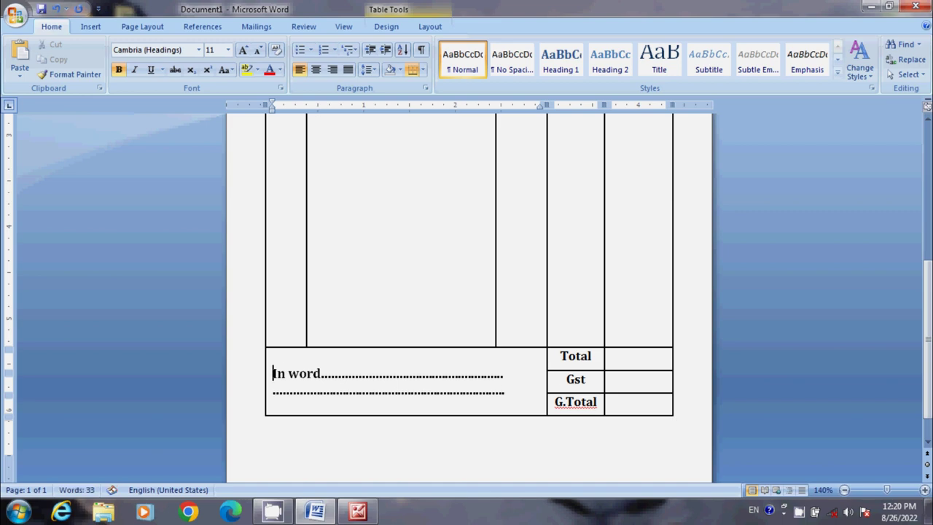
pyautogui.click(504, 392)
# Draw a text box below the table containing a dotted line over 'Receiver signature'
pyautogui.click(91, 26)
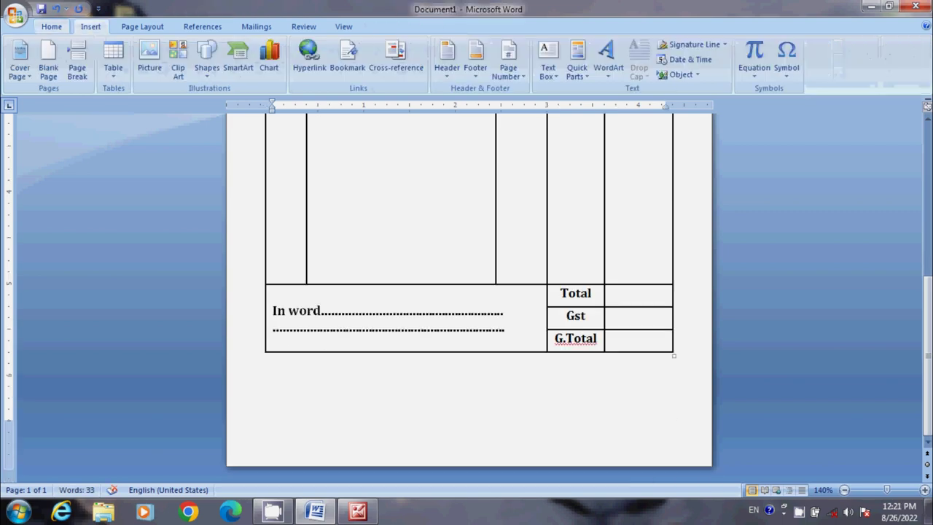
pyautogui.click(207, 58)
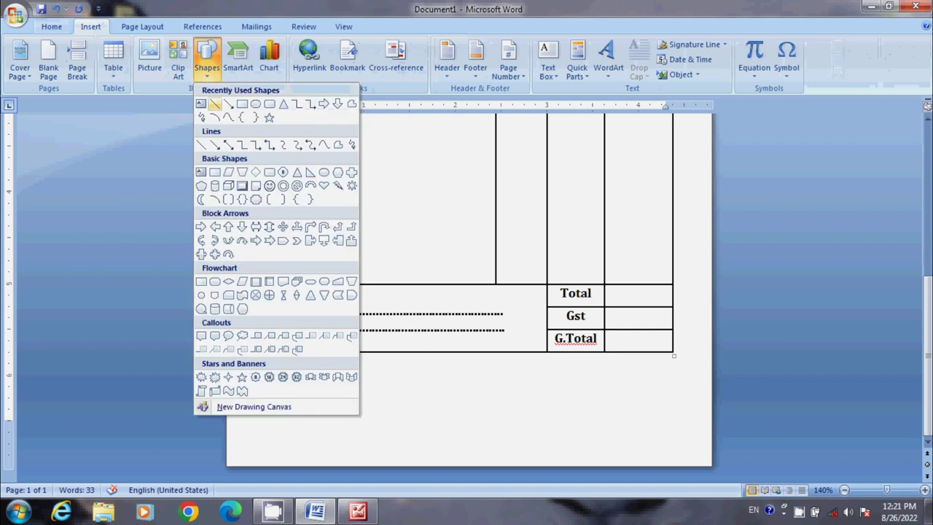
pyautogui.click(200, 103)
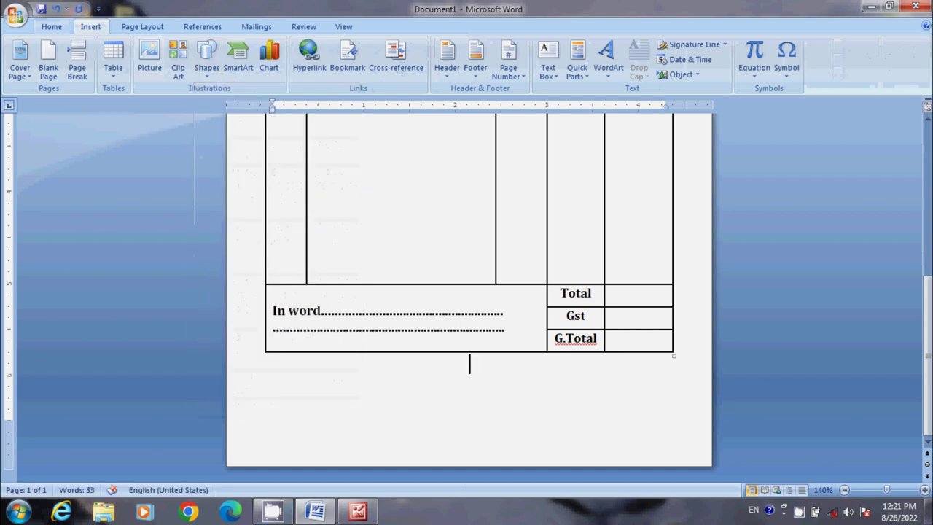
pyautogui.moveTo(267, 387)
pyautogui.mouseDown()
pyautogui.moveTo(468, 423)
pyautogui.moveTo(452, 424)
pyautogui.mouseUp()
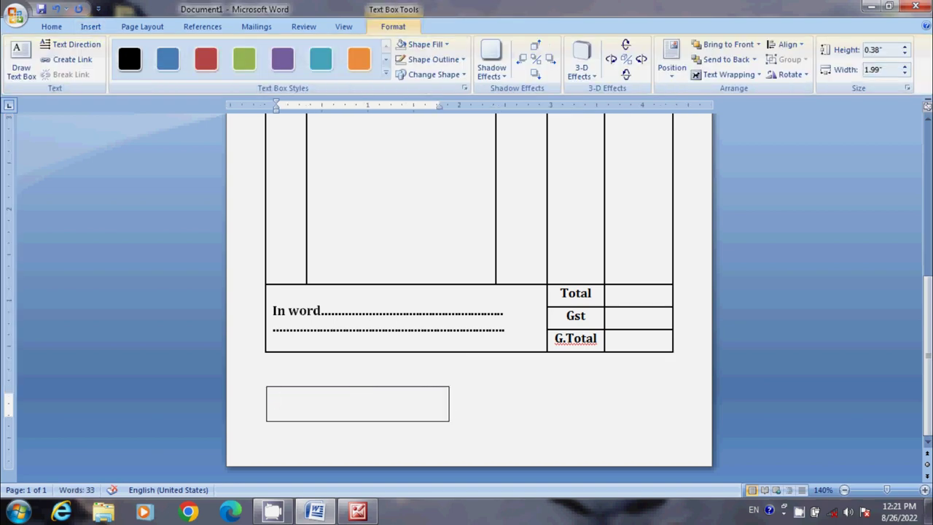
pyautogui.moveTo(357, 386); pyautogui.dragTo(358, 376)
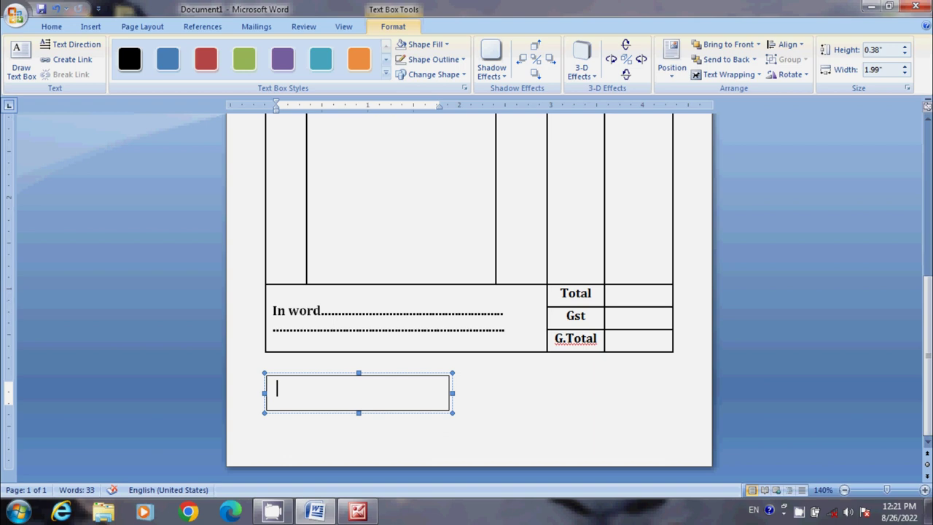
pyautogui.write('.........................')
pyautogui.write('..............................')
pyautogui.press('Return')
pyautogui.write('Re')
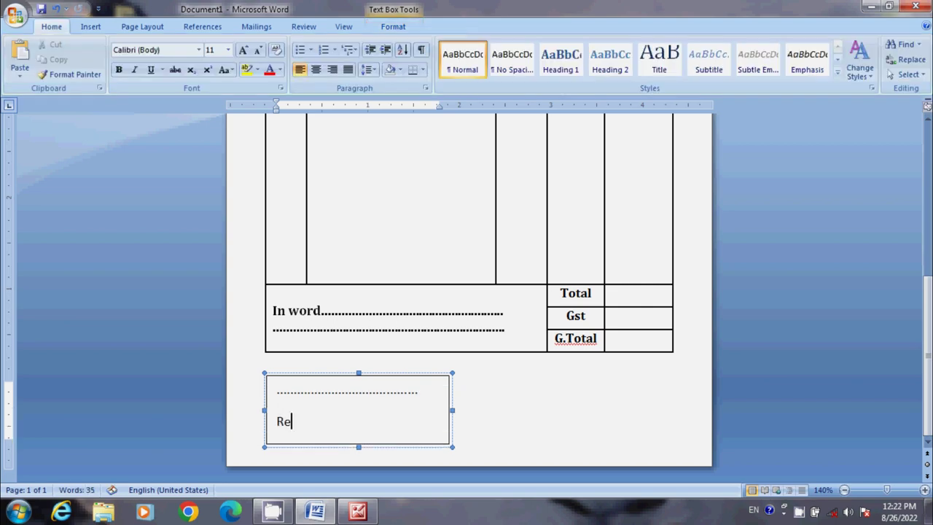
pyautogui.write('ceiver ')
pyautogui.write('si')
pyautogui.write('gna')
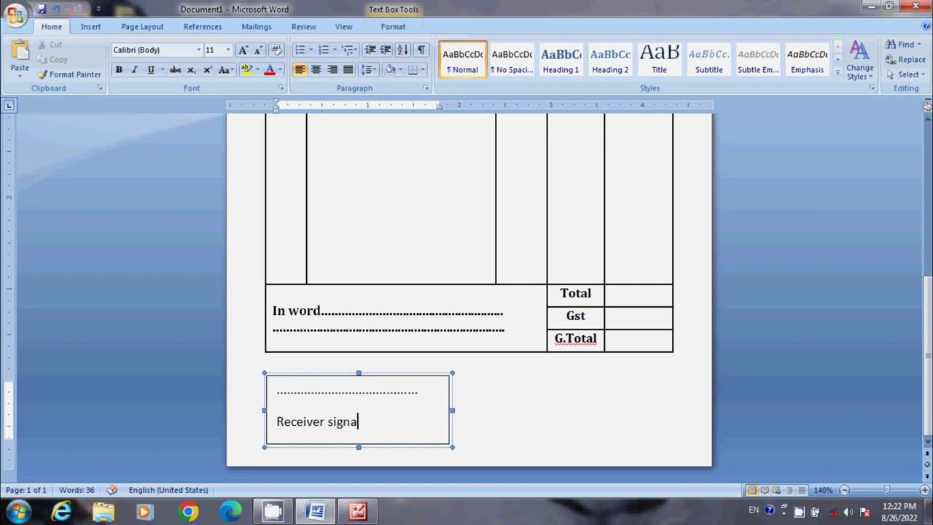
pyautogui.write('ture')
# Give the dotted line single spacing with no space after it
pyautogui.click(419, 391)
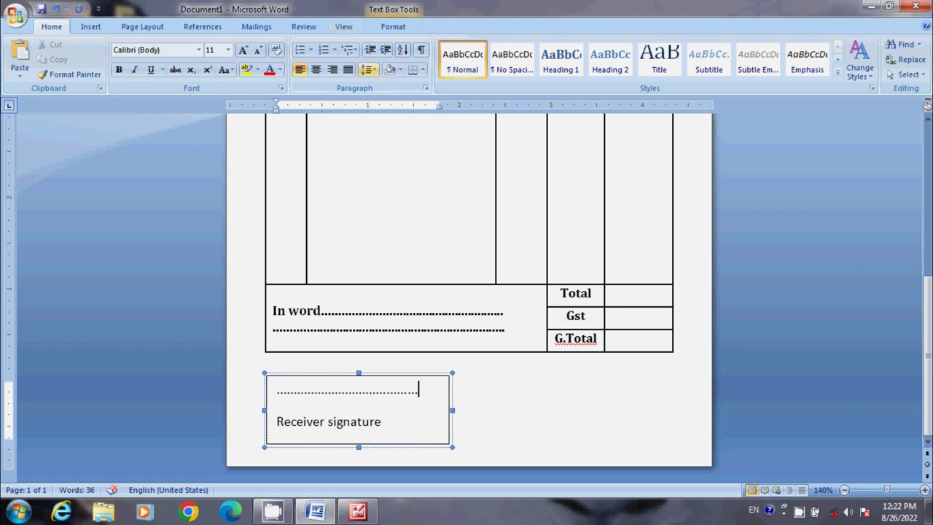
pyautogui.click(368, 70)
pyautogui.click(438, 206)
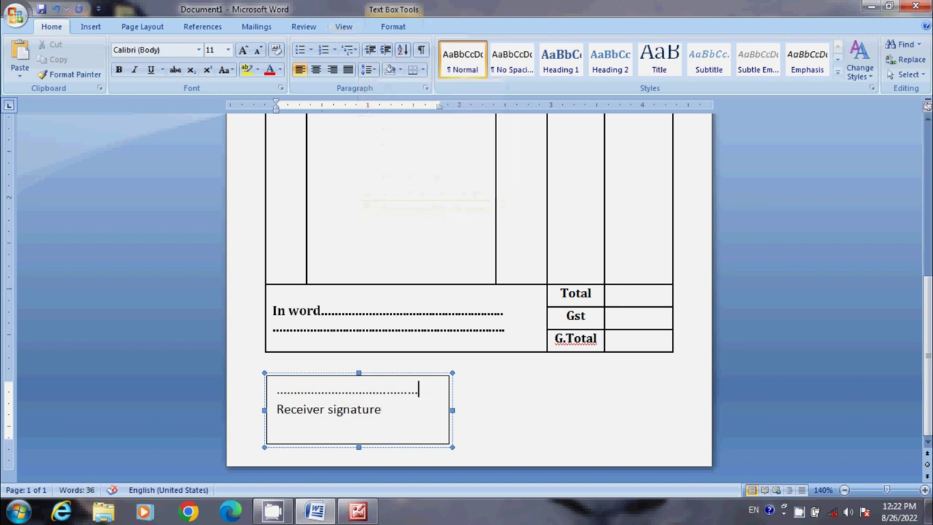
pyautogui.click(276, 409)
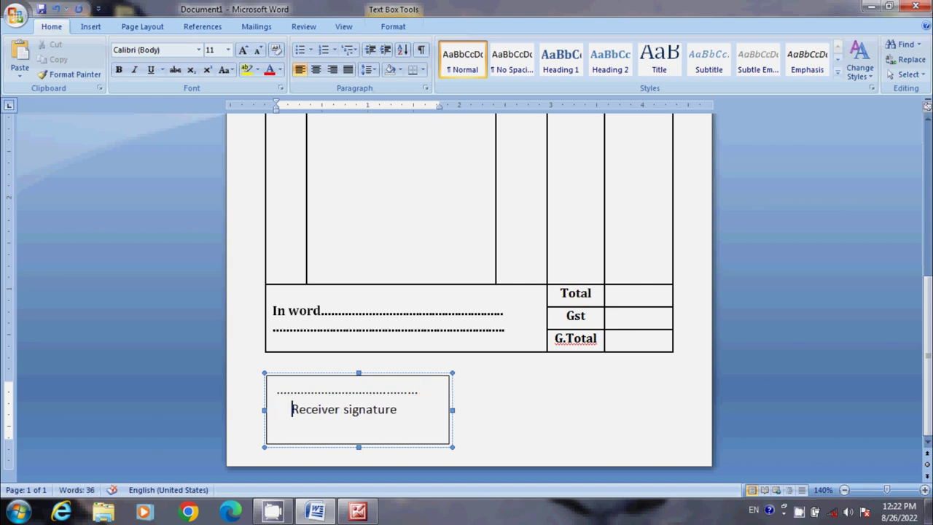
pyautogui.click(418, 392)
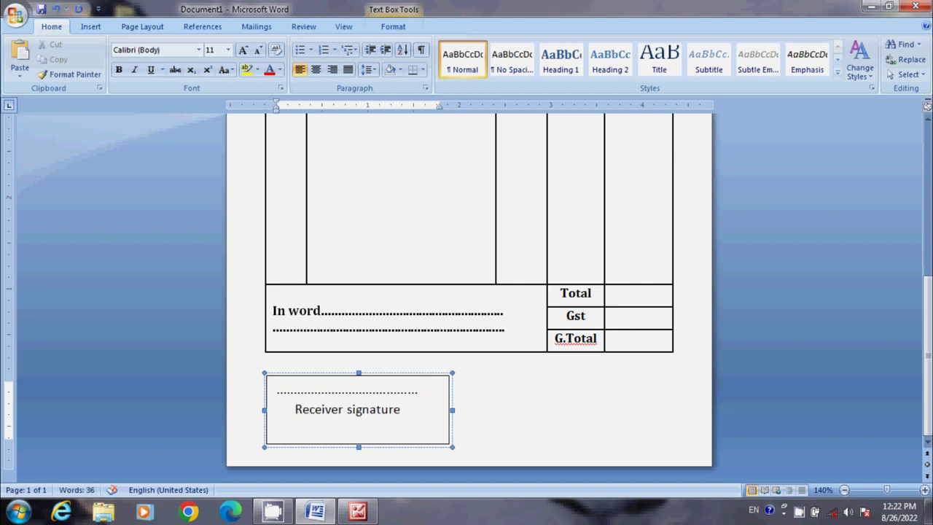
pyautogui.click(369, 69)
pyautogui.click(386, 85)
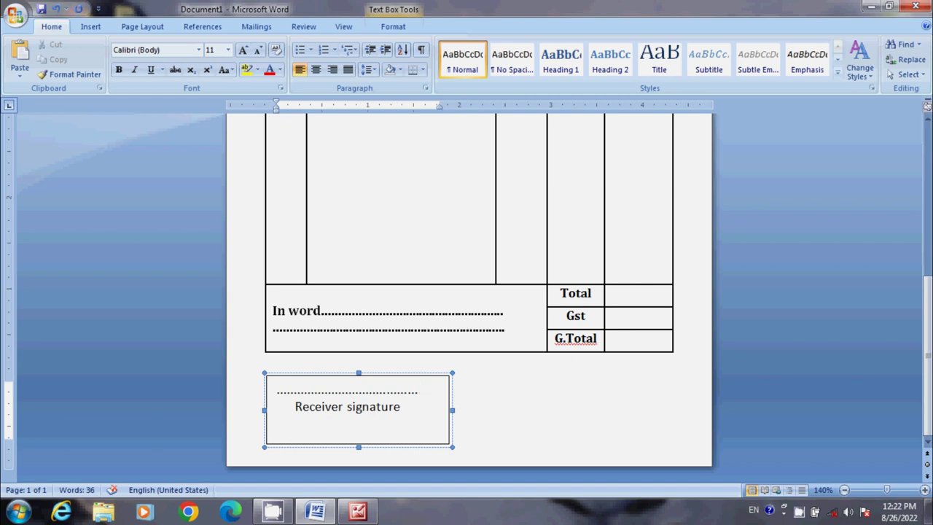
# Make 'Receiver signature' bold at 10 pt
pyautogui.moveTo(276, 406); pyautogui.dragTo(408, 407)
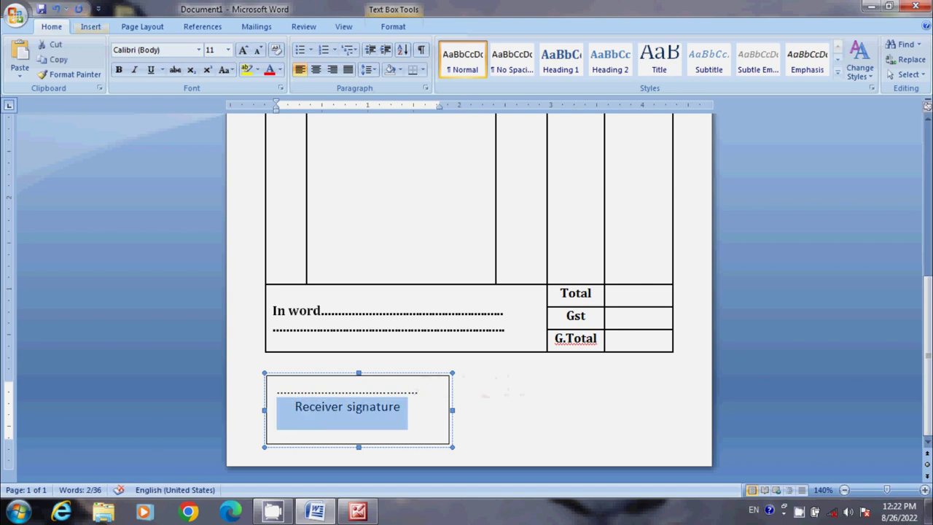
pyautogui.click(118, 69)
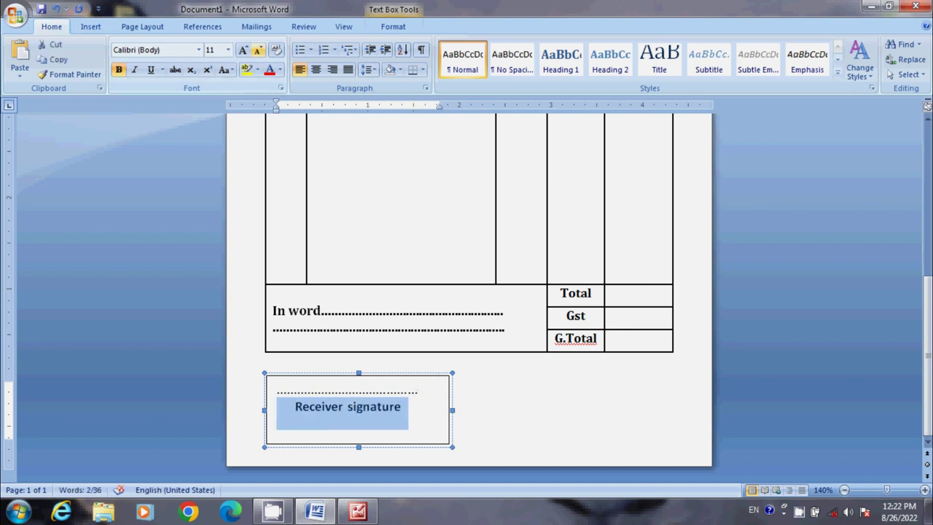
pyautogui.click(258, 50)
pyautogui.click(394, 405)
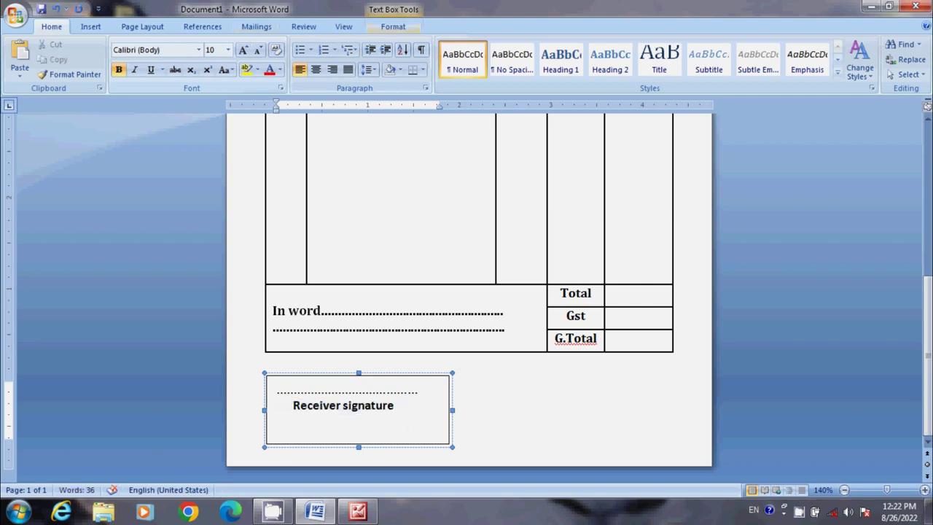
# Set the text box to No Fill and No Outline
pyautogui.click(393, 26)
pyautogui.click(425, 44)
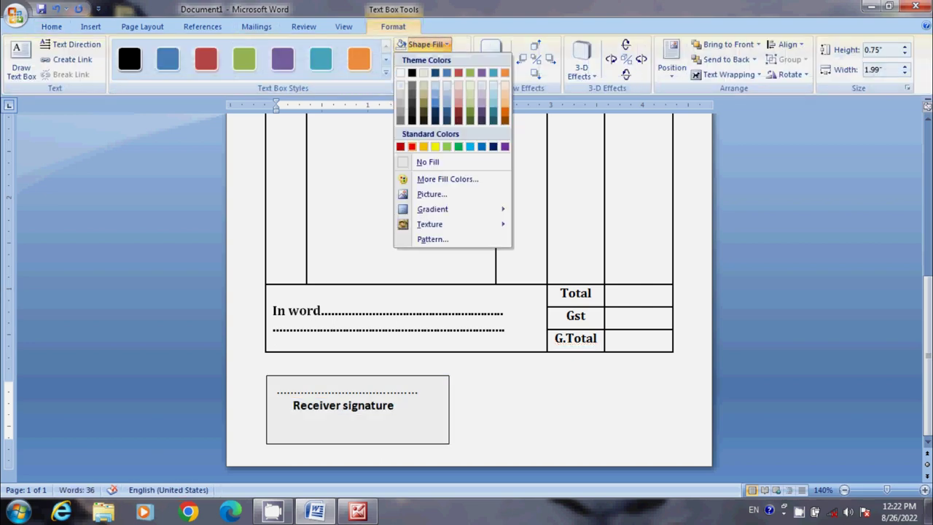
pyautogui.click(428, 162)
pyautogui.click(434, 59)
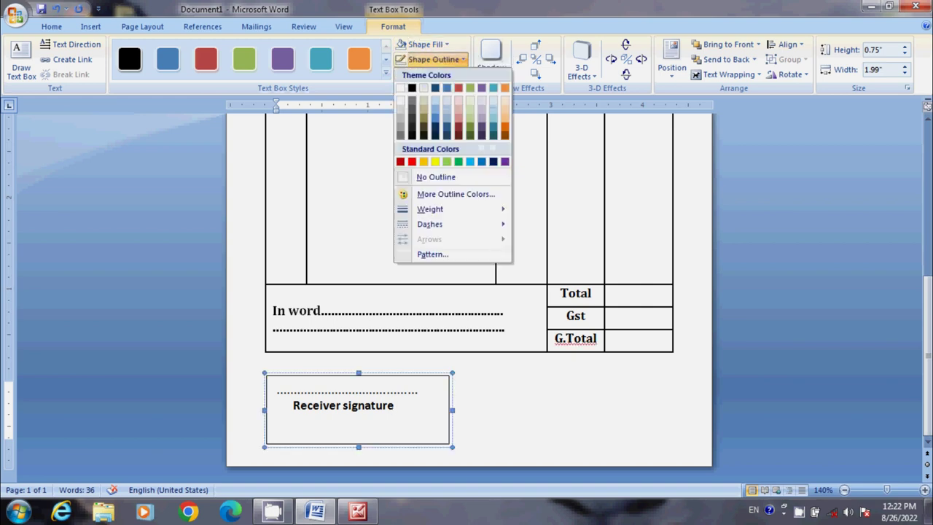
pyautogui.click(436, 178)
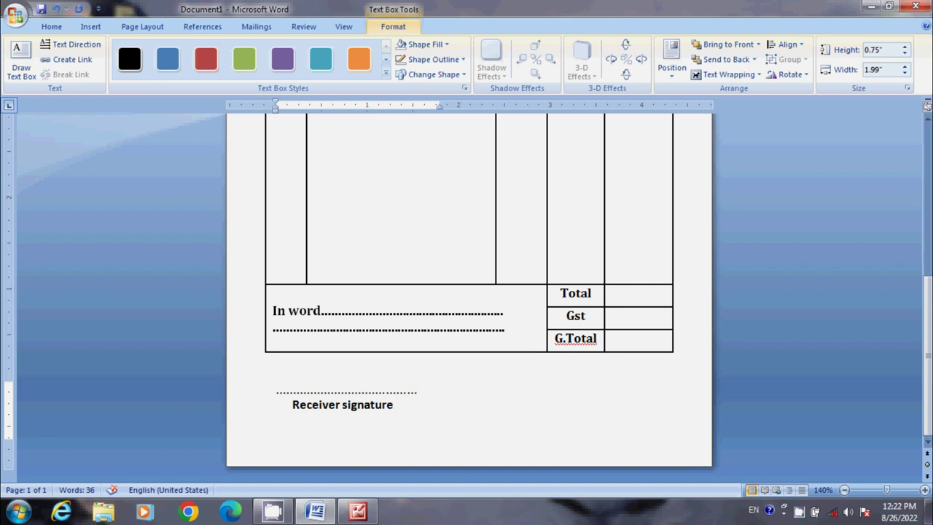
# Copy the signature box to the right, align it, and change 'Receiver' to 'Giver'
pyautogui.moveTo(499, 368); pyautogui.dragTo(681, 438)
pyautogui.hotkey('ctrl', 'v')
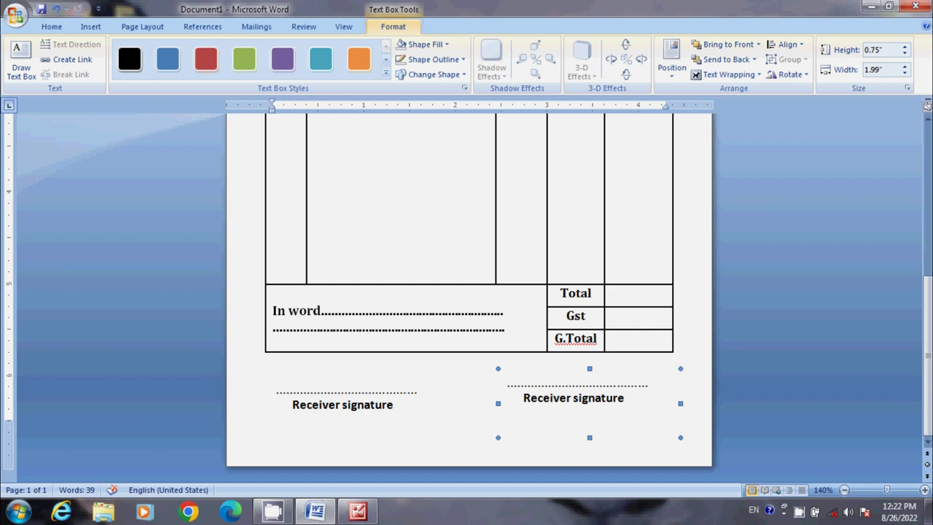
pyautogui.press('Down')
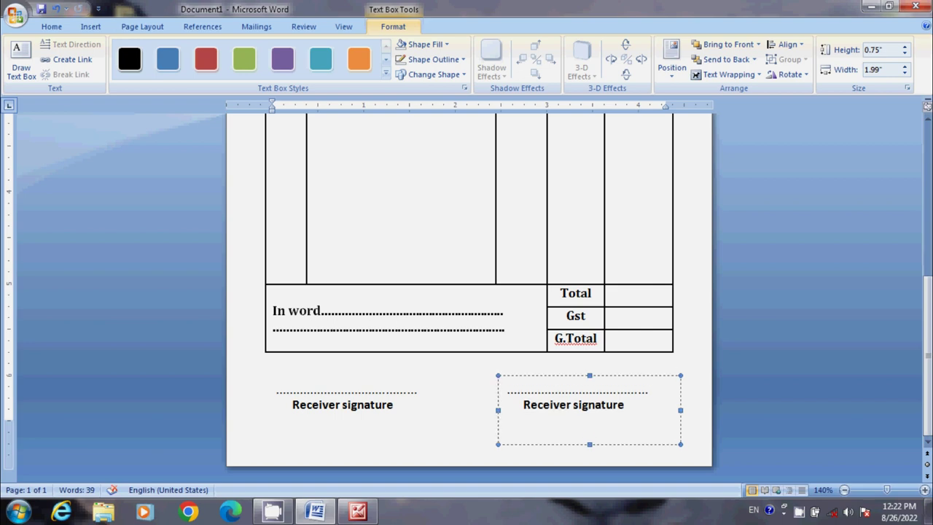
pyautogui.press('Up')
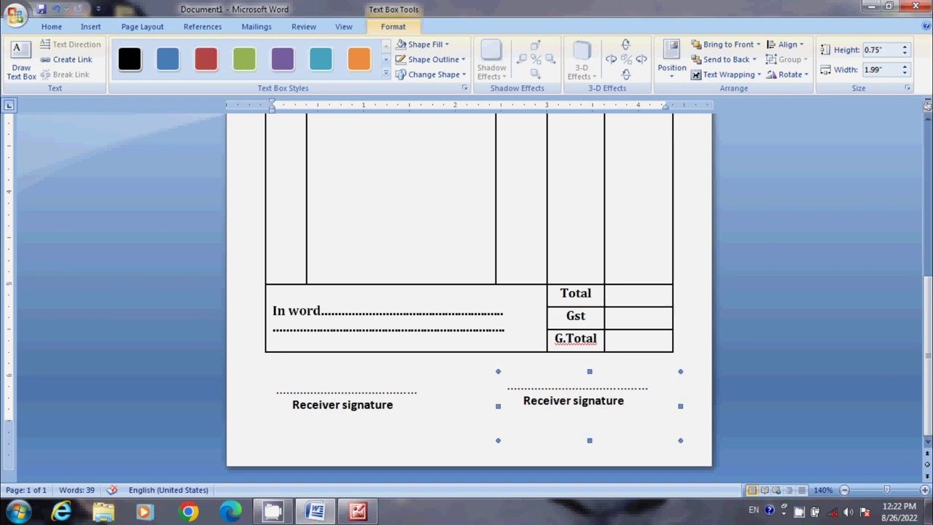
pyautogui.moveTo(572, 402); pyautogui.dragTo(523, 402)
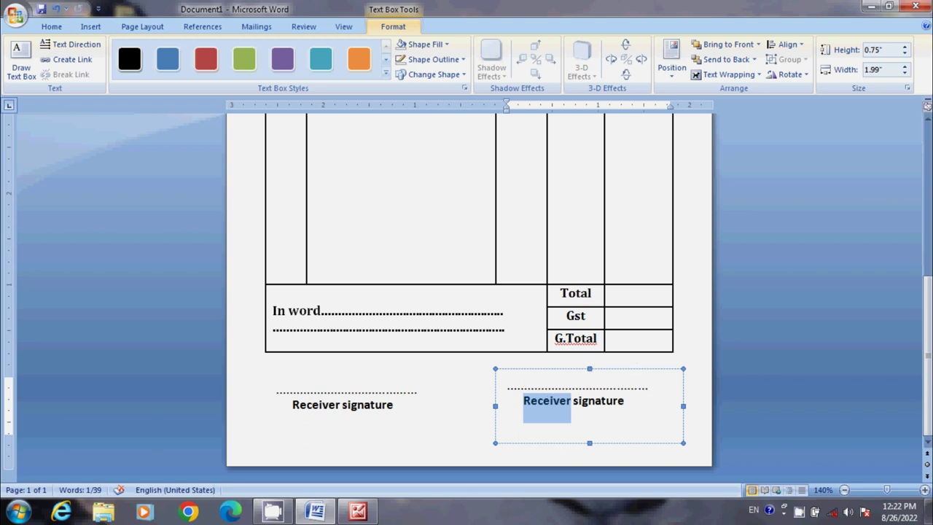
pyautogui.write('Giver')
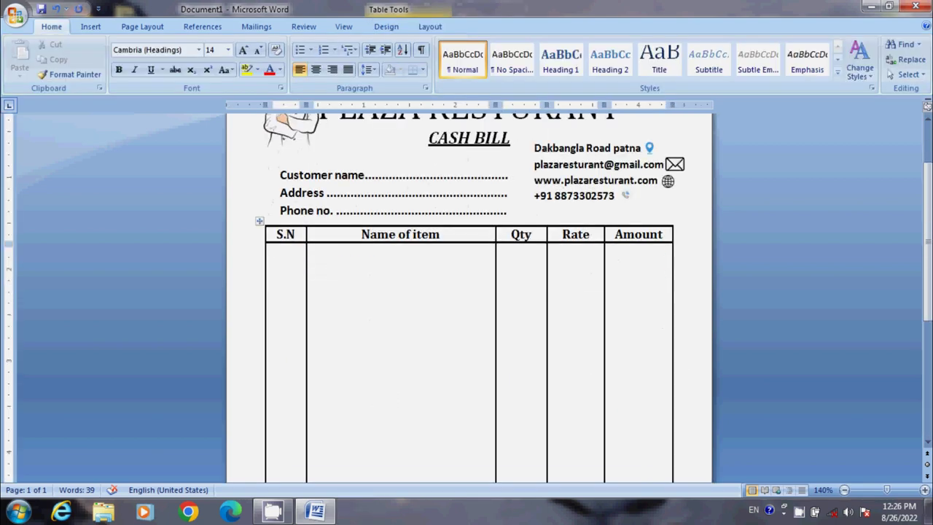
pyautogui.scroll(-2, 467, 292)
pyautogui.scroll(-3, 466, 292)
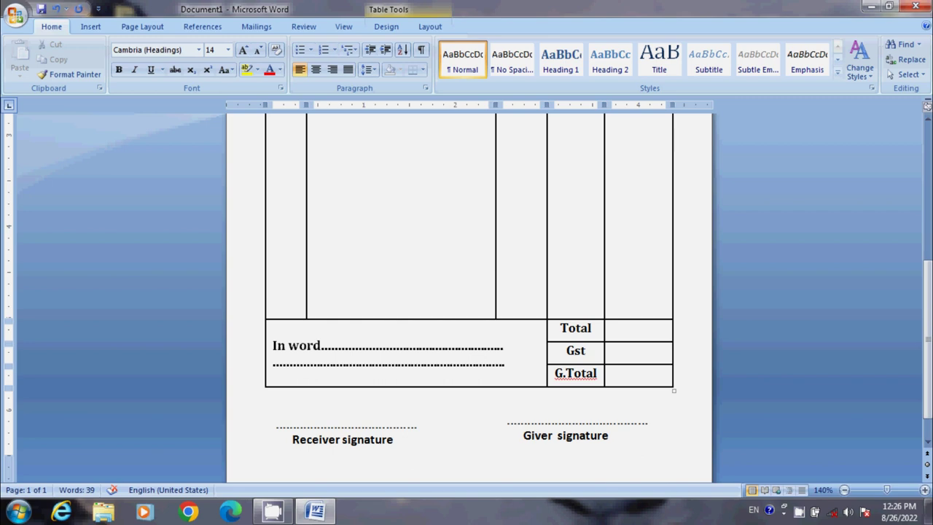
# Set the page colour to a light pink shade from More Colors
pyautogui.scroll(2, 467, 292)
pyautogui.scroll(5, 466, 292)
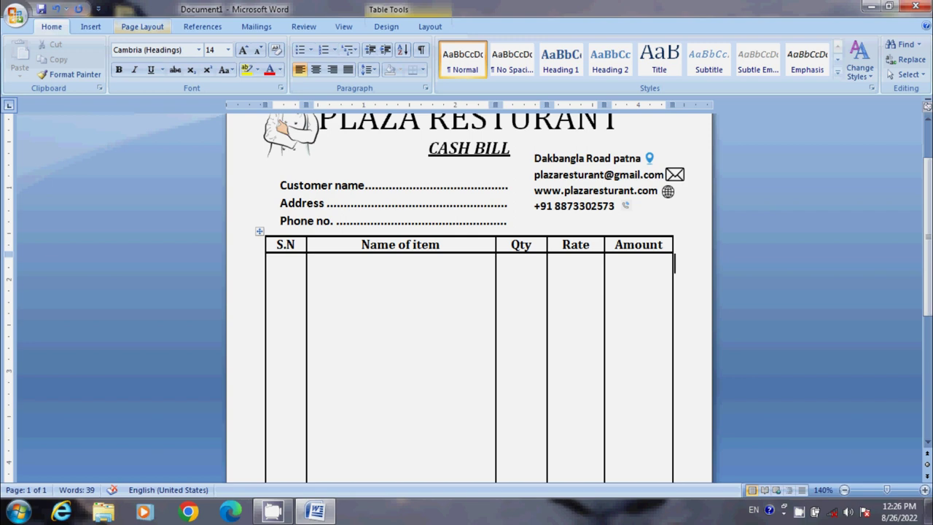
pyautogui.click(143, 26)
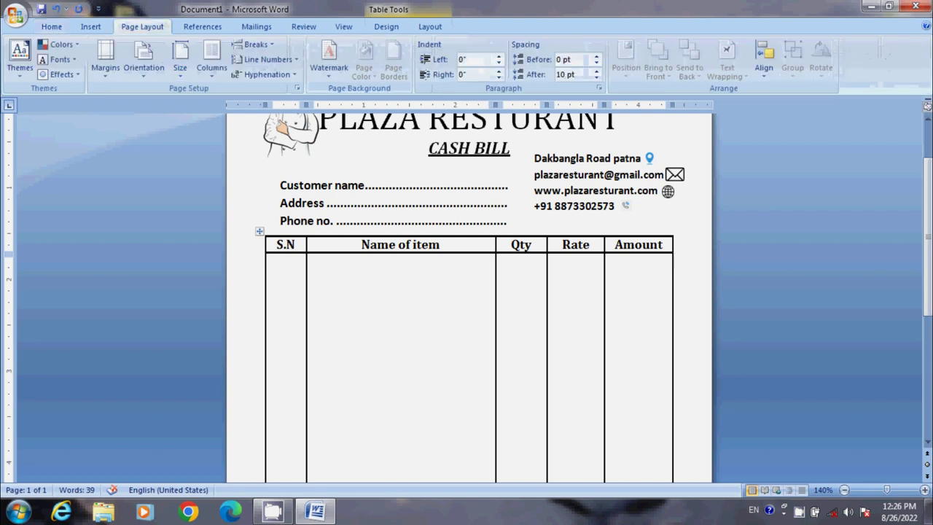
pyautogui.click(363, 58)
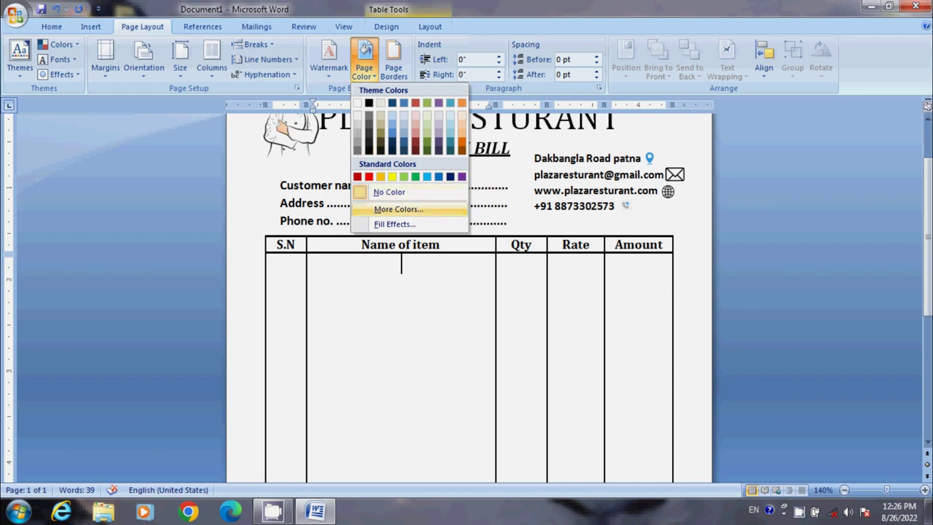
pyautogui.click(398, 209)
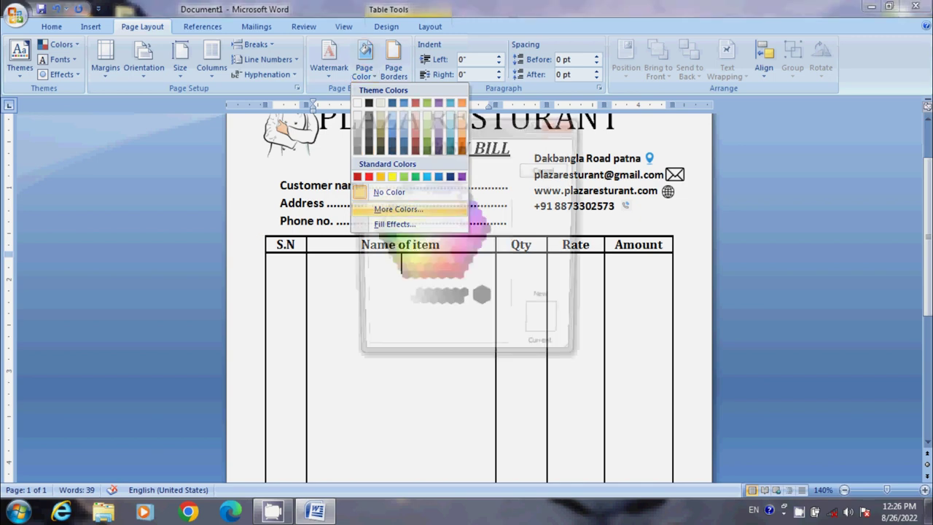
pyautogui.click(434, 238)
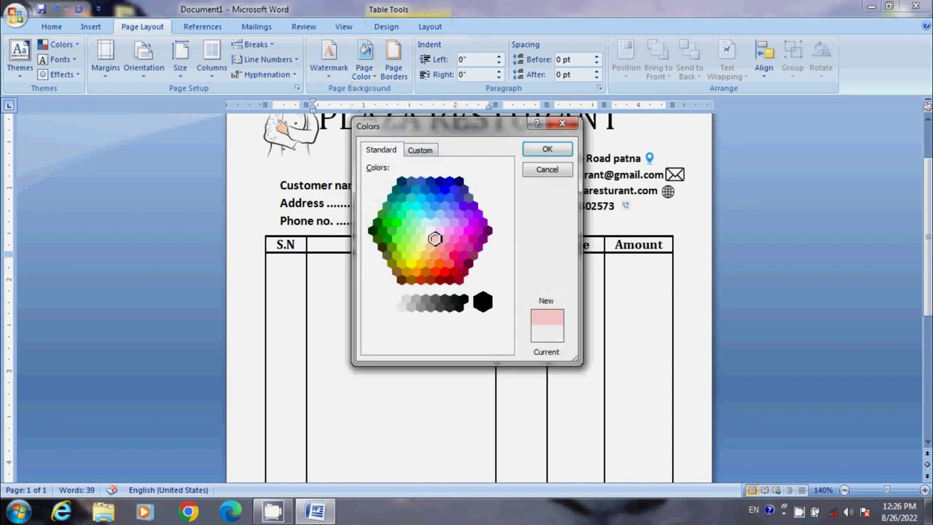
pyautogui.click(546, 149)
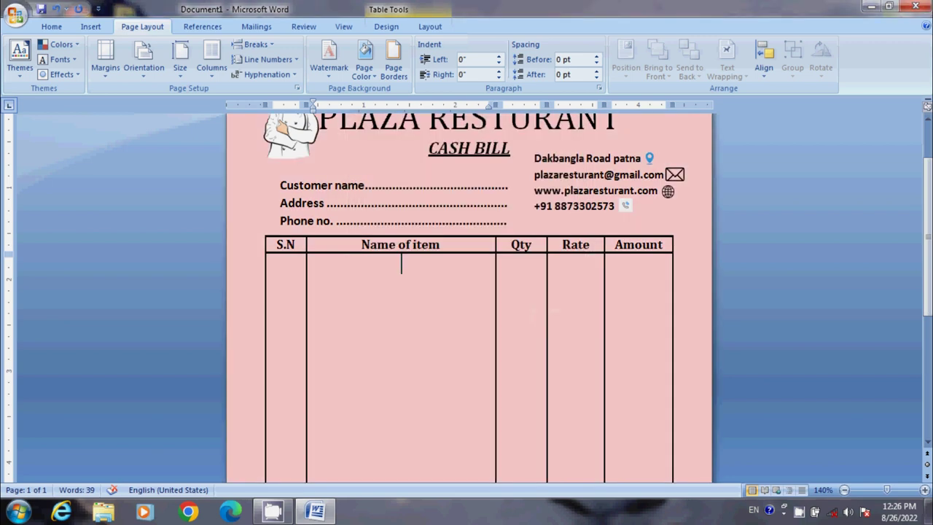
# Change the page background colour to a pale yellow shade
pyautogui.scroll(2, 467, 292)
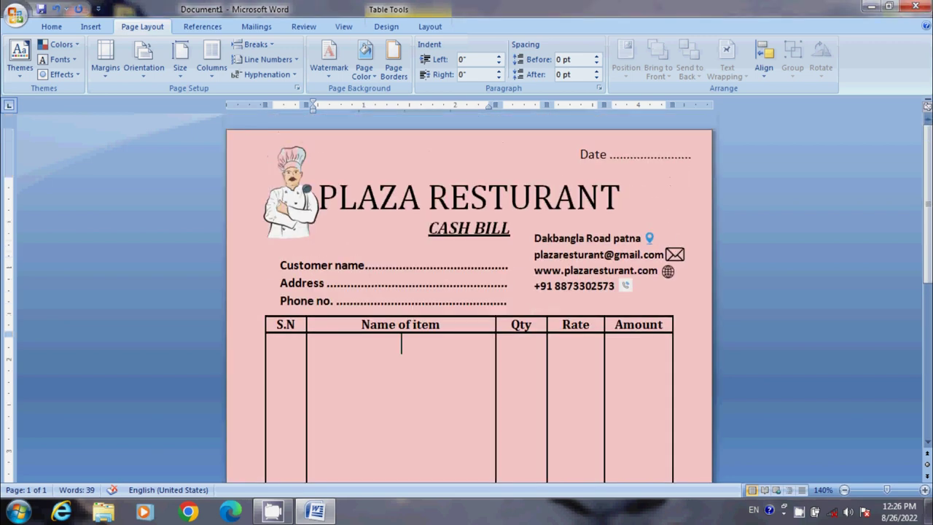
pyautogui.click(364, 59)
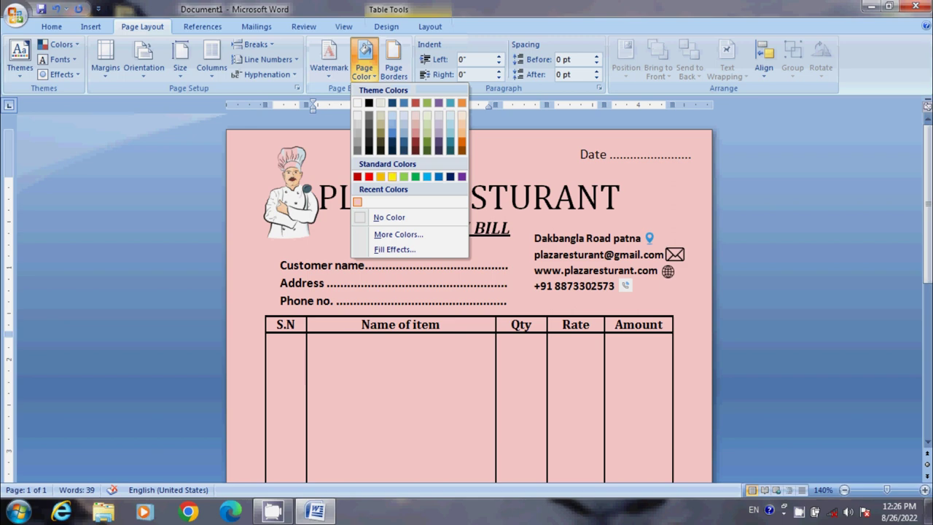
pyautogui.click(398, 234)
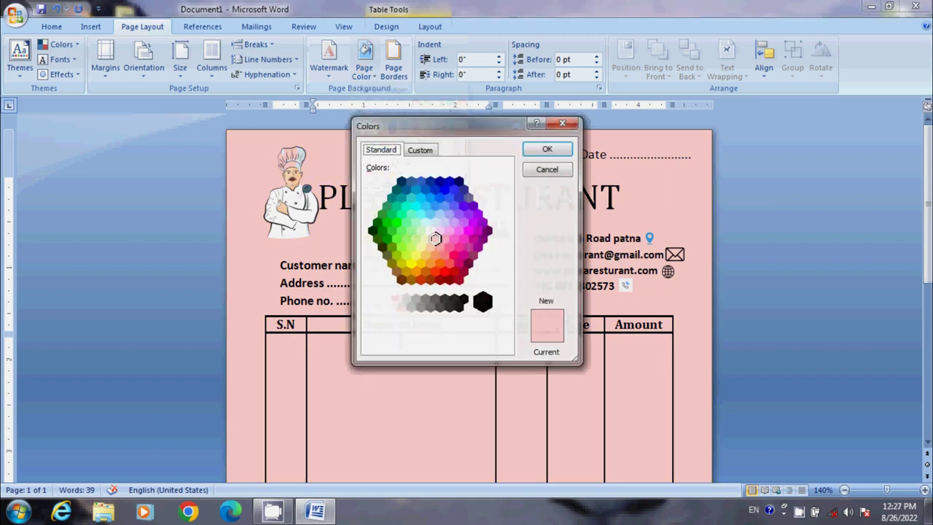
pyautogui.click(425, 238)
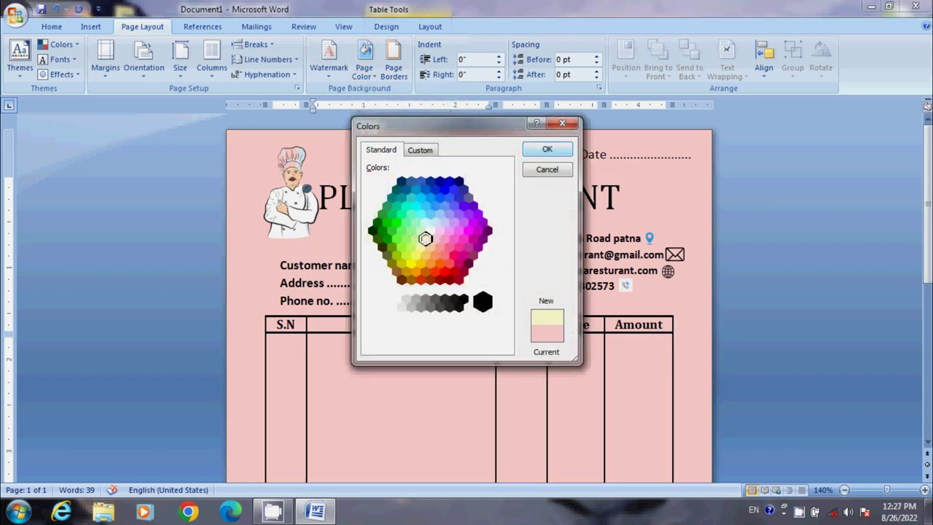
pyautogui.click(547, 149)
pyautogui.scroll(-2, 467, 291)
pyautogui.scroll(-1, 467, 292)
pyautogui.scroll(-2, 467, 292)
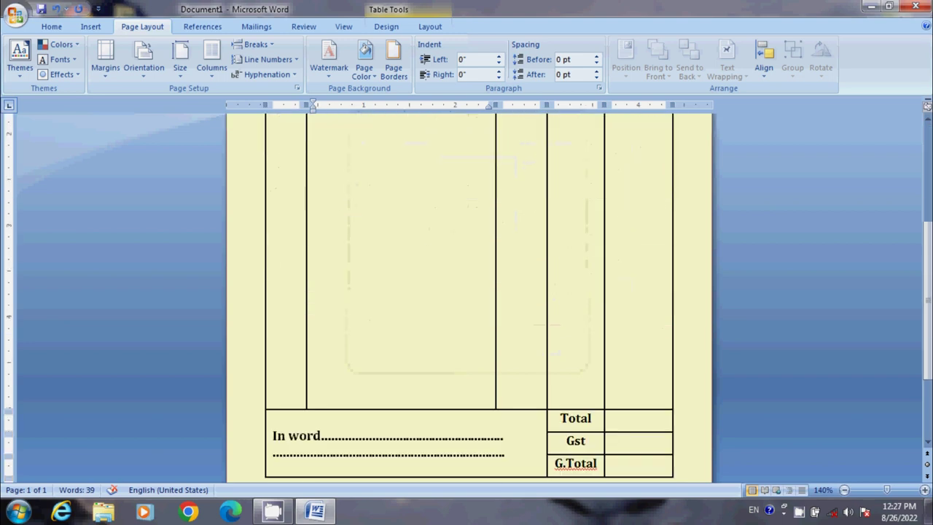
pyautogui.scroll(-2, 466, 292)
pyautogui.scroll(2, 467, 292)
pyautogui.scroll(3, 467, 292)
pyautogui.scroll(2, 467, 291)
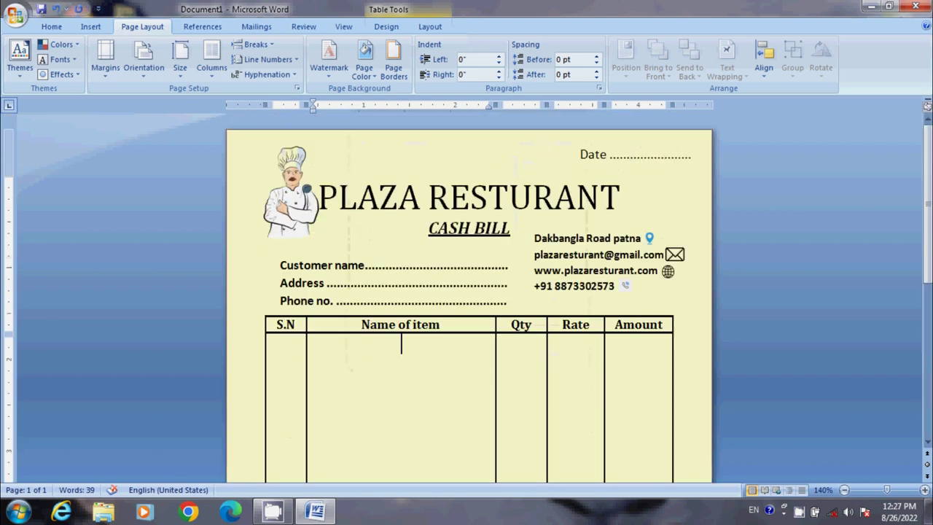
pyautogui.click(365, 62)
# In Fill Effects, set up a two-colour gradient with light red as Color 1
pyautogui.click(394, 249)
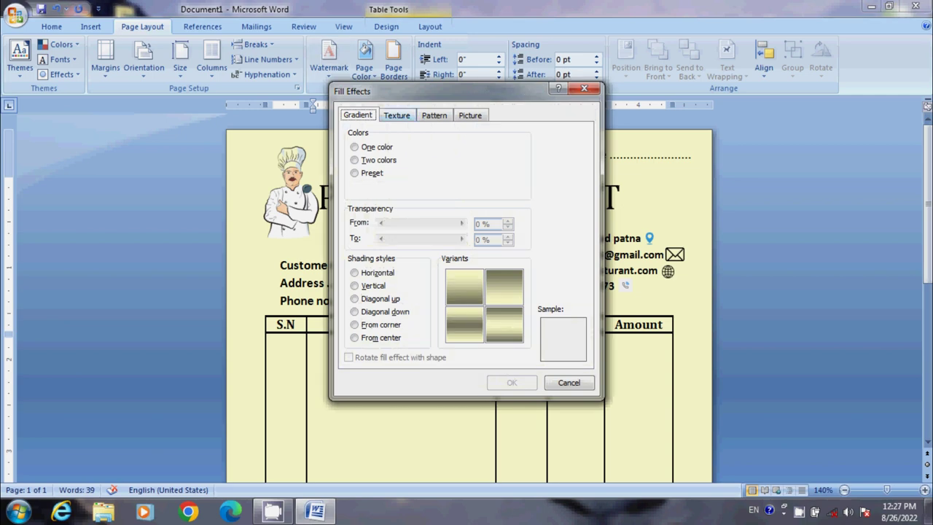
pyautogui.click(397, 115)
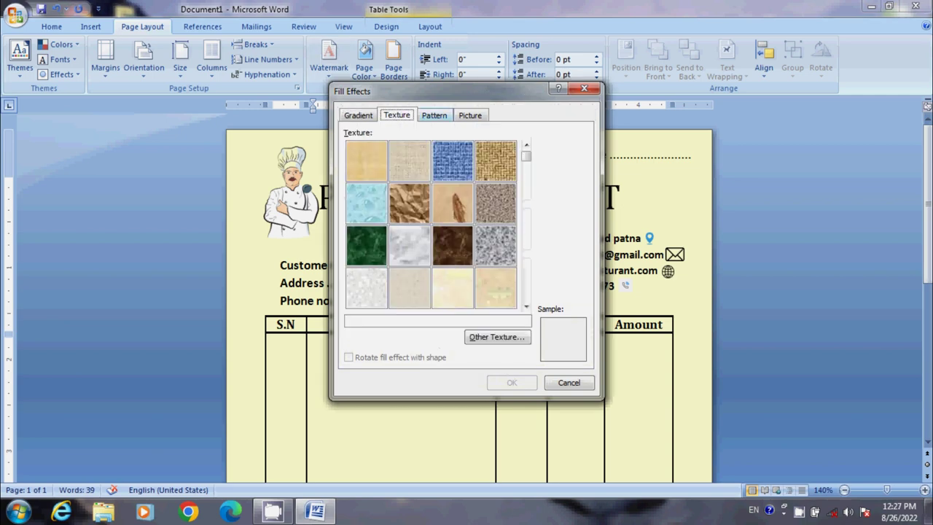
pyautogui.click(358, 115)
pyautogui.click(355, 159)
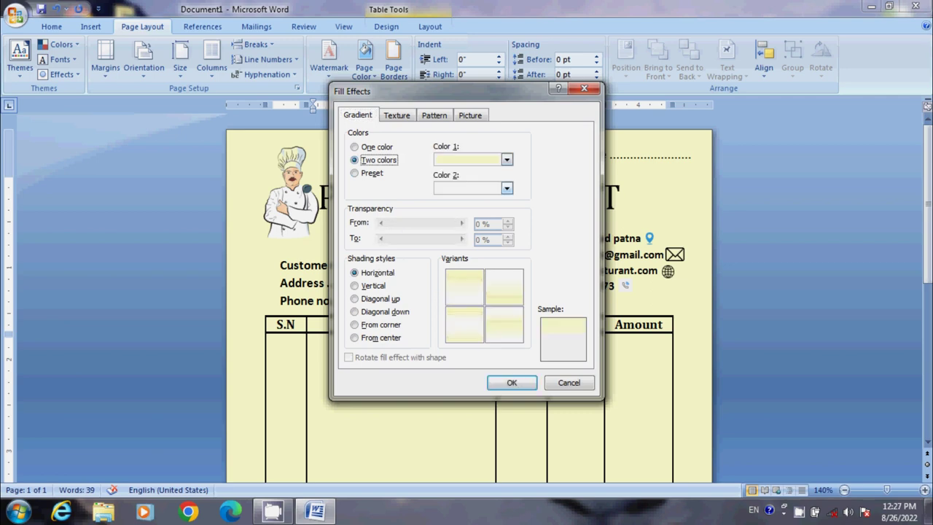
pyautogui.click(507, 159)
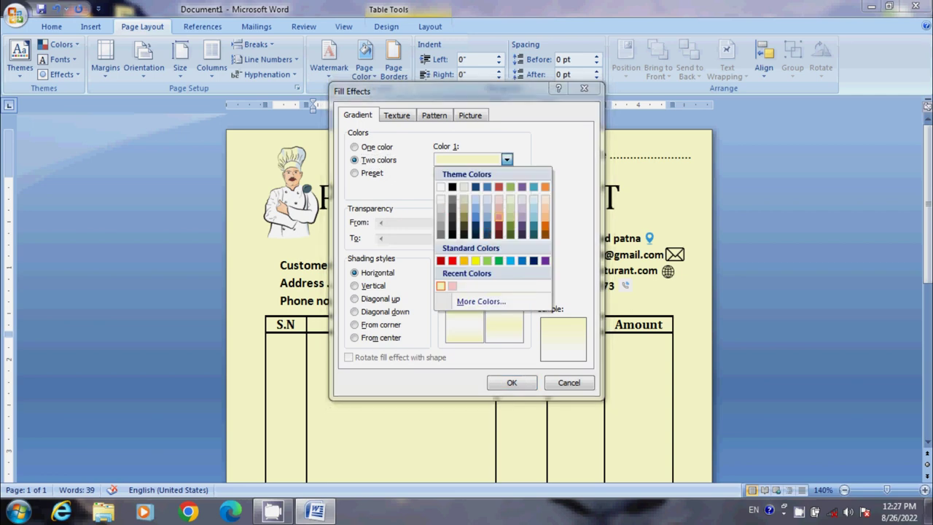
pyautogui.click(499, 217)
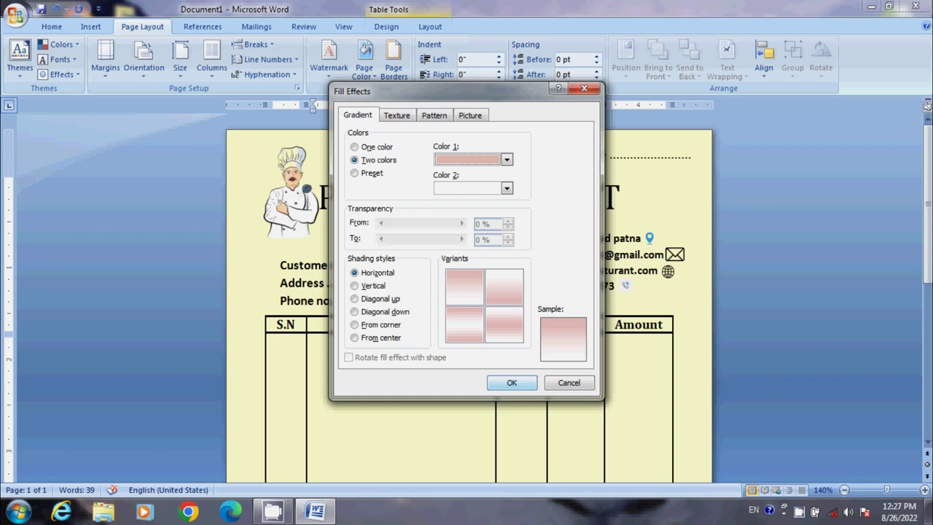
# Apply the horizontal pink-to-white gradient and scroll through the bill to review it
pyautogui.click(512, 383)
pyautogui.scroll(-2, 466, 292)
pyautogui.scroll(-8, 467, 292)
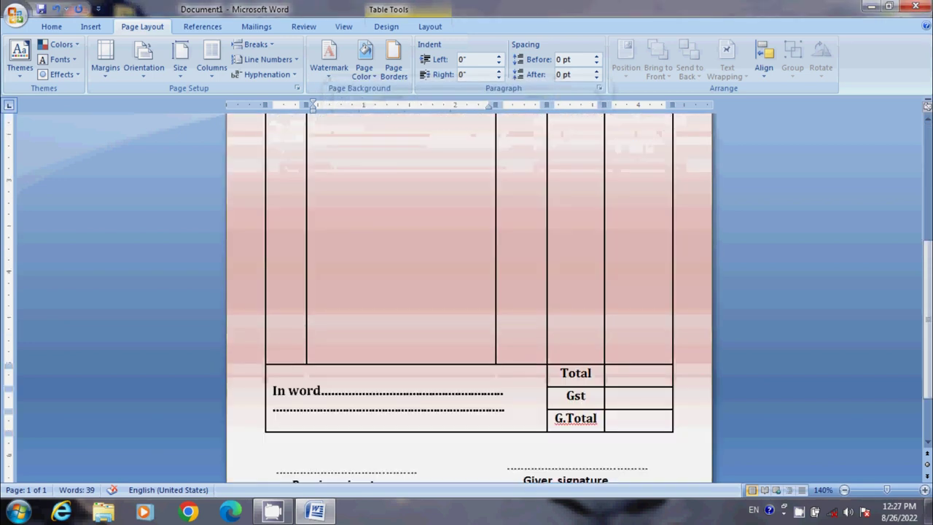
pyautogui.scroll(-2, 401, 343)
pyautogui.scroll(2, 401, 343)
pyautogui.scroll(8, 401, 343)
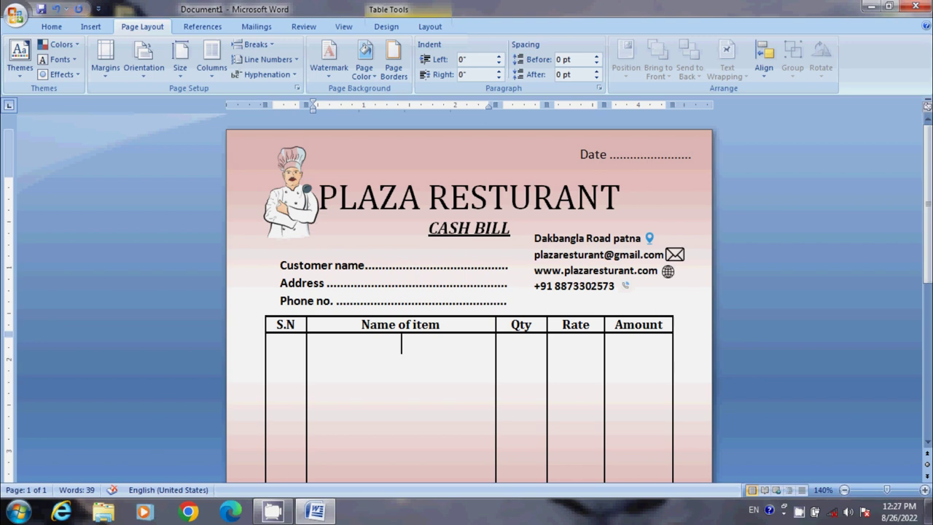
pyautogui.scroll(-1, 401, 343)
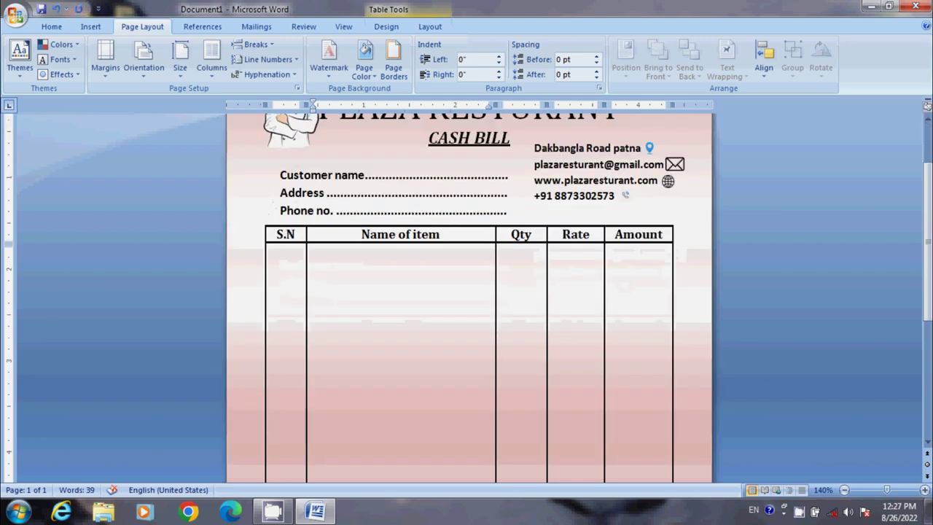
pyautogui.scroll(1, 401, 342)
pyautogui.click(15, 14)
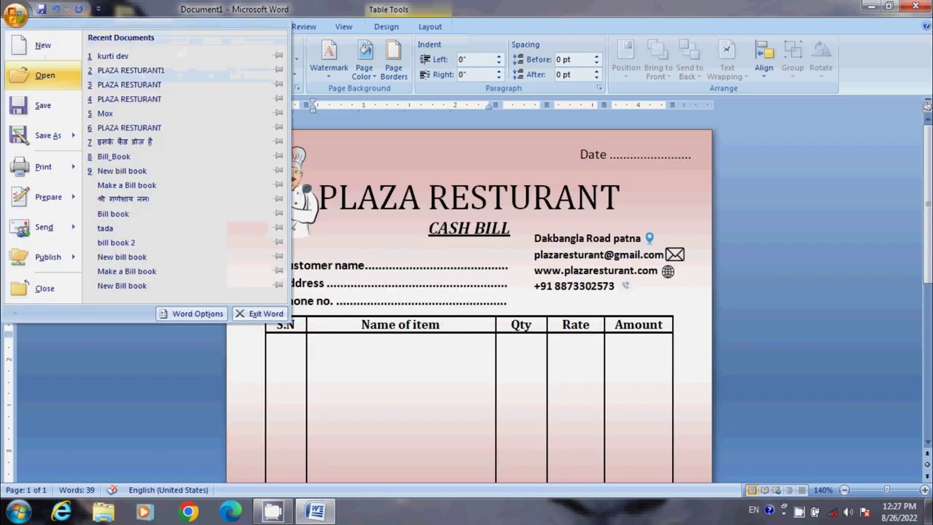
pyautogui.moveTo(43, 167)
pyautogui.click(138, 131)
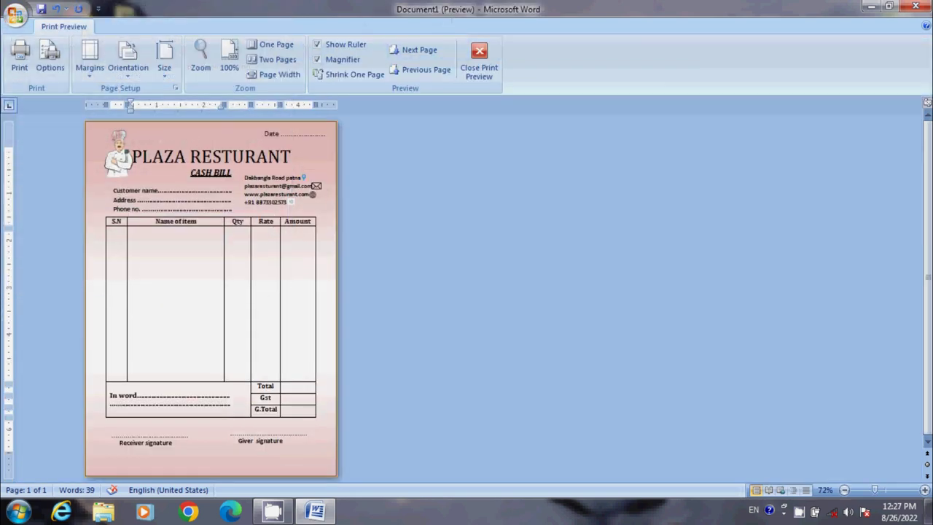
pyautogui.scroll(6, 467, 292)
pyautogui.scroll(-3, 470, 297)
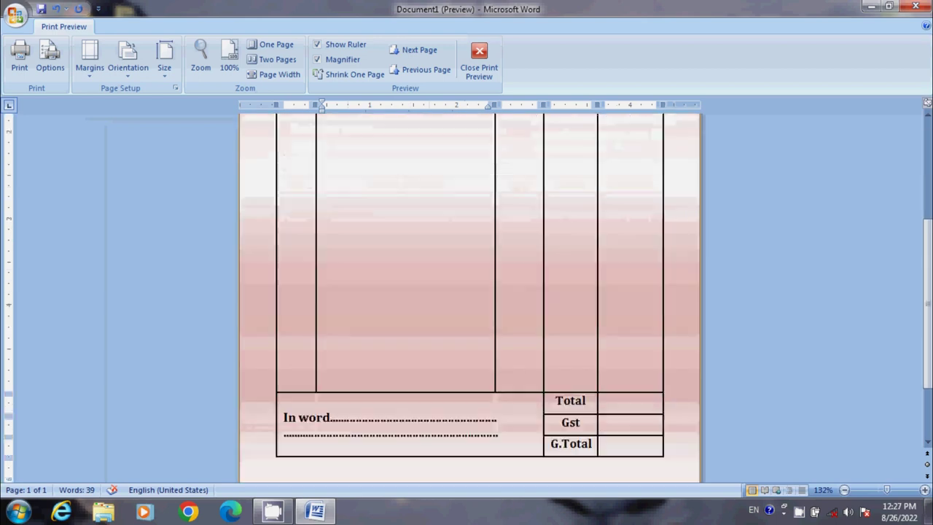
pyautogui.scroll(-1, 470, 297)
pyautogui.scroll(-1, 470, 298)
pyautogui.scroll(3, 470, 298)
pyautogui.scroll(4, 470, 298)
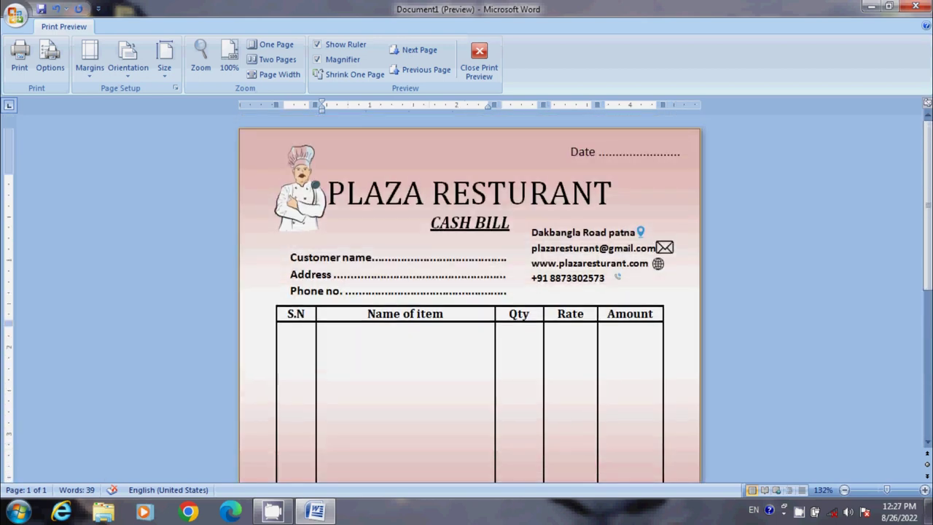
pyautogui.scroll(-3, 469, 297)
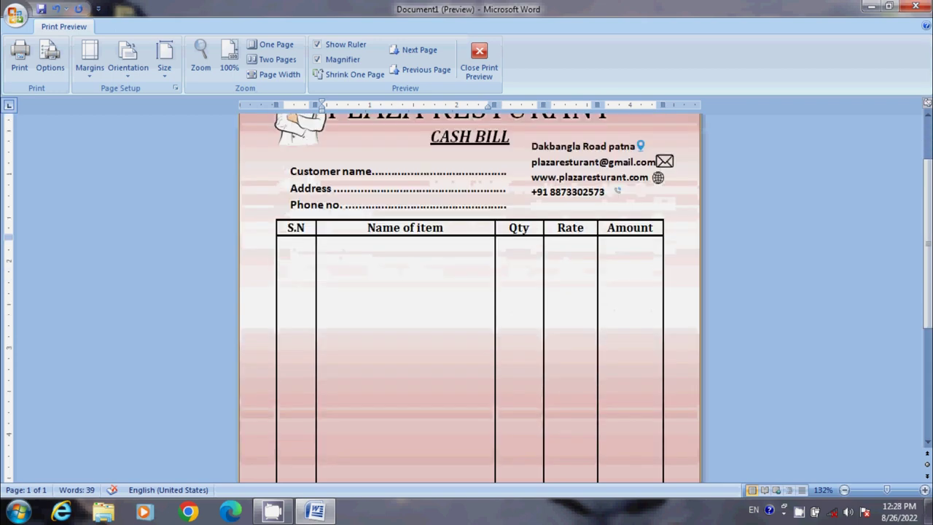
pyautogui.click(479, 60)
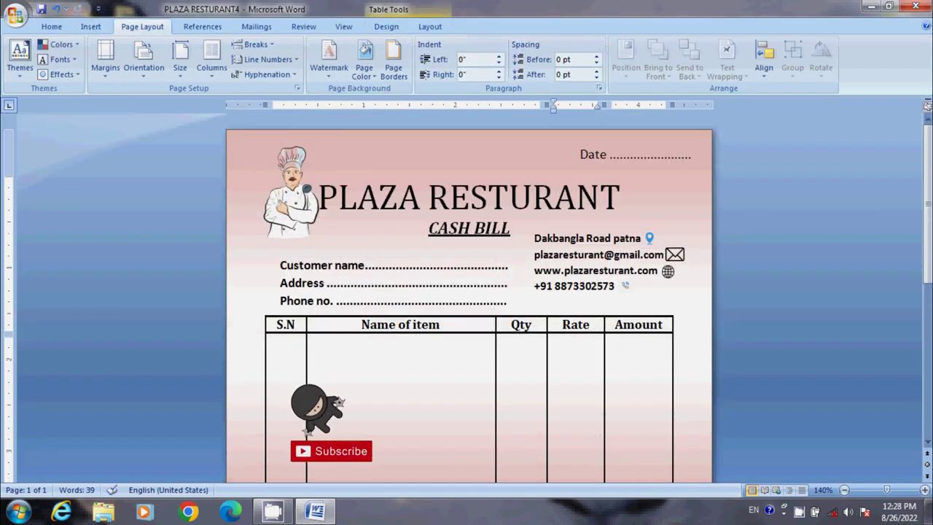